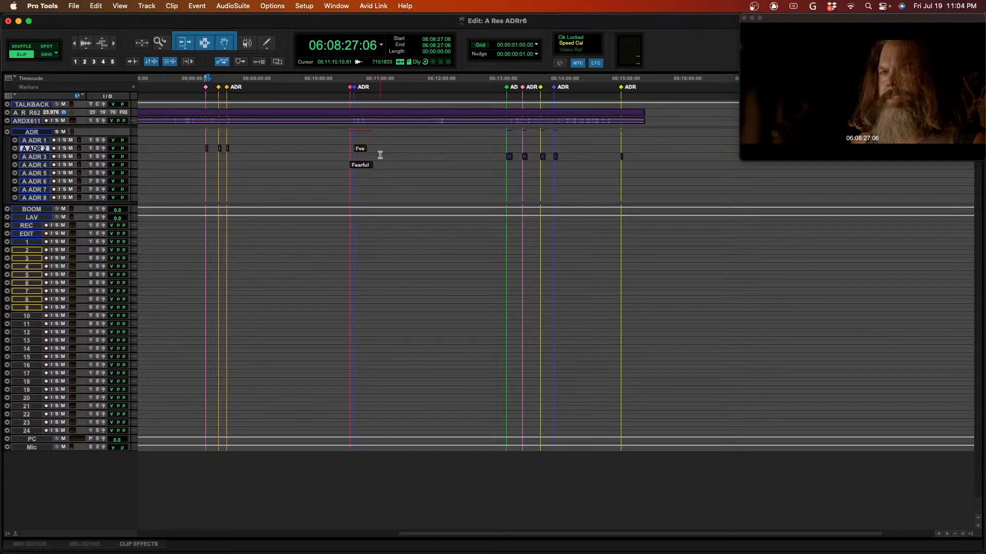
- Read the full name of the A ADR 2 clip beginning "I've seen the Lake of Fire" and close the dialog
double_click(362, 153)
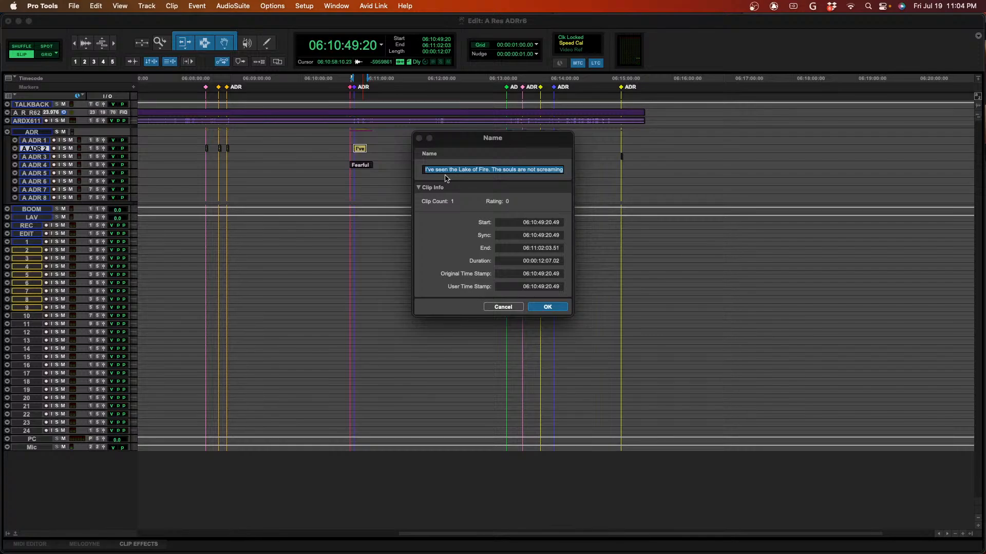
key(Right)
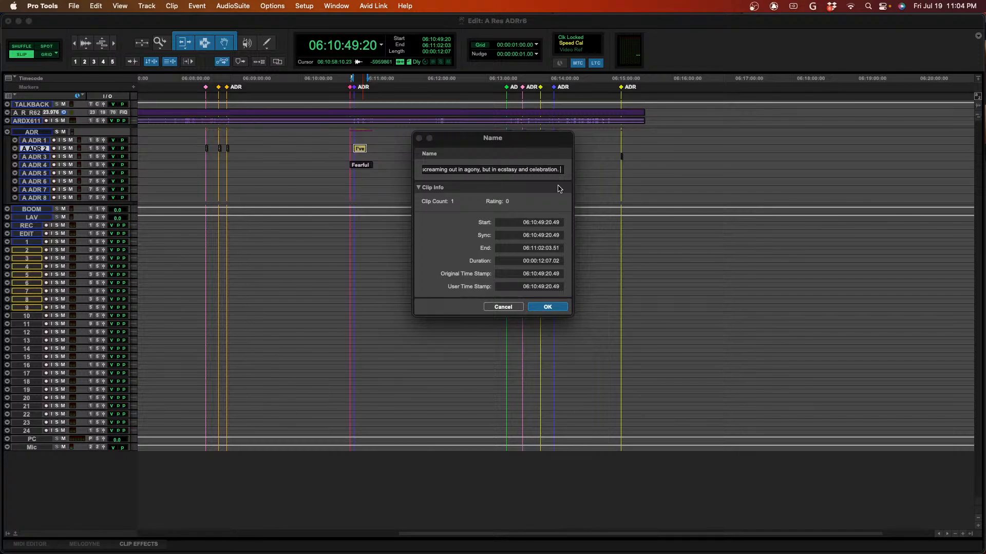
key(Return)
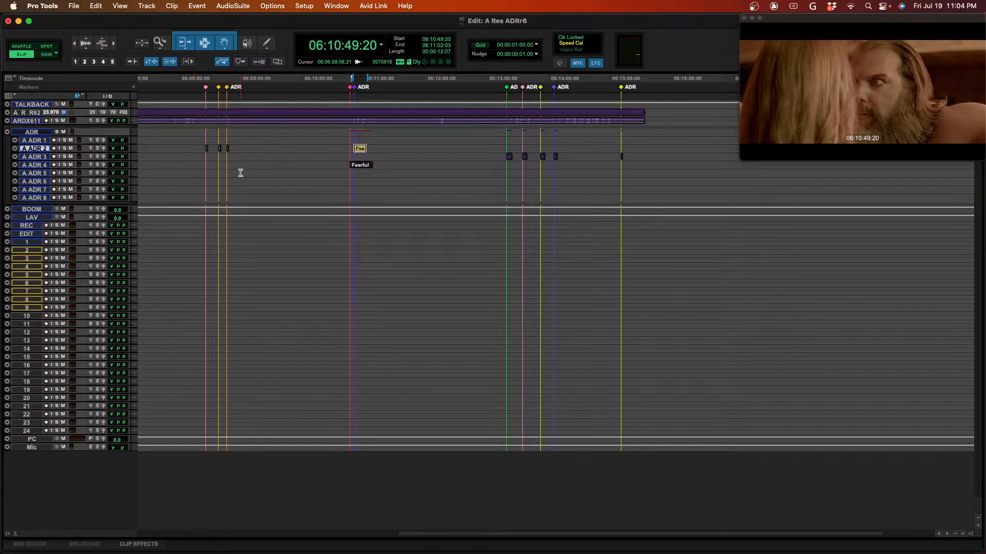
- Create an empty clip group on A ADR 5 starting at 06:08:40:17, about 9 seconds 12 frames long, and zoom to it
drag(241, 173, 252, 172)
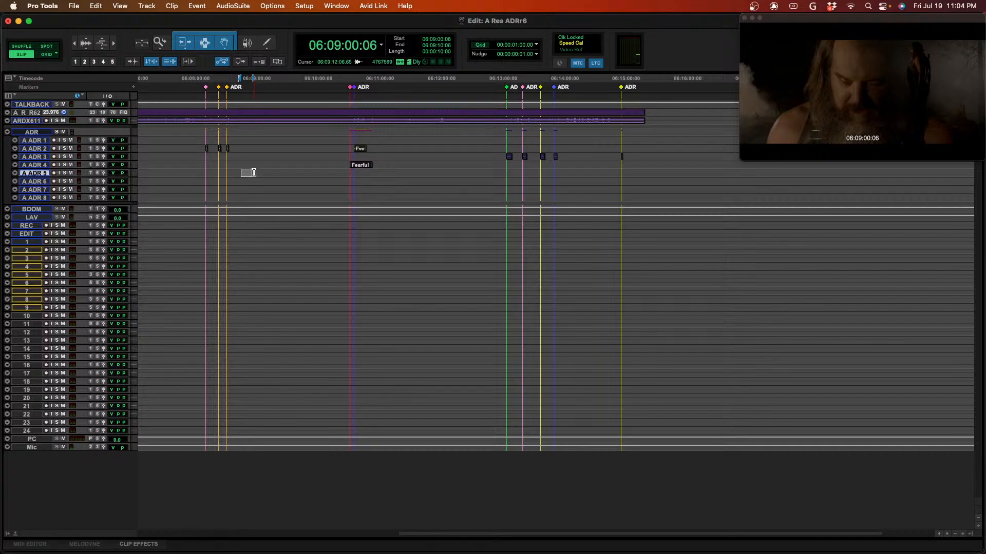
click(255, 172)
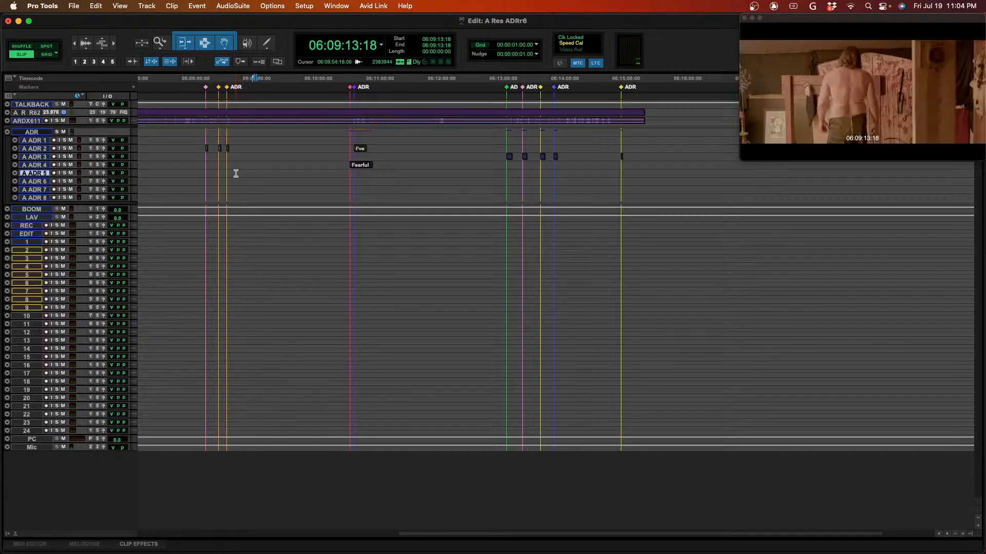
click(212, 173)
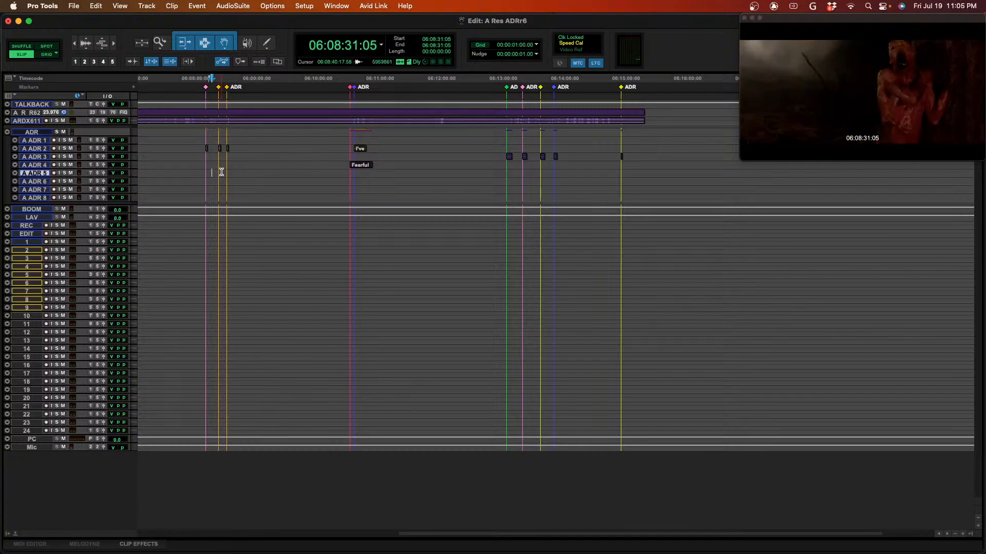
click(221, 172)
drag(221, 172, 232, 173)
key(ctrl+e)
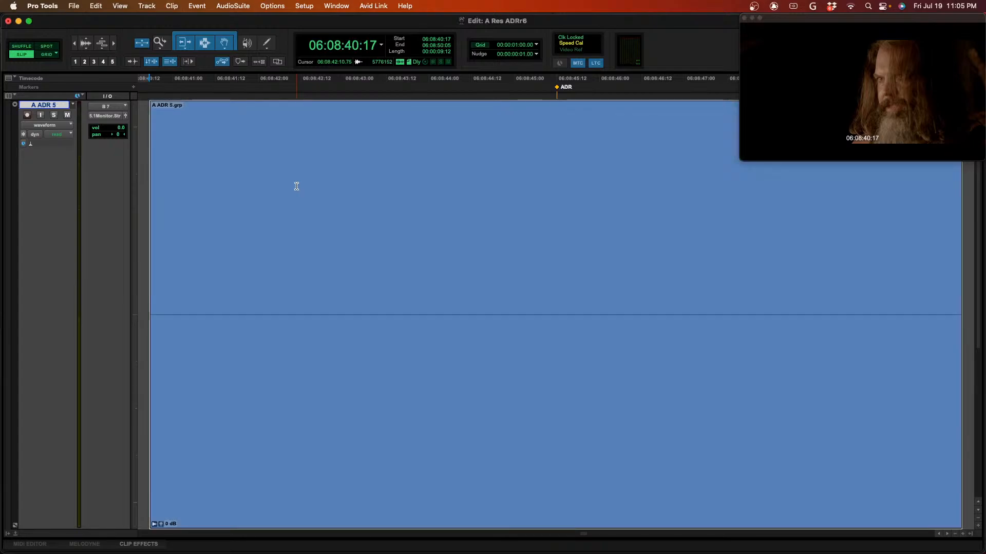
- Rename the new A ADR 5 clip group with a short greeting that includes the speaker's first name
double_click(285, 442)
text(dfg;lkdfg;dsfjgdfl;kj)
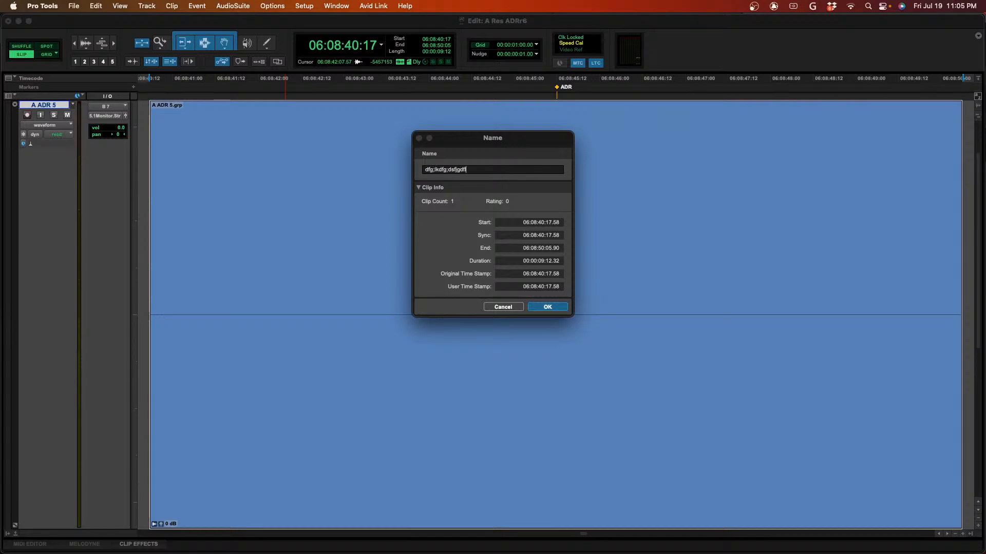
key(BackSpace)
key(BackSpace)
key(BackSpace)
key(BackSpace)
key(BackSpace)
key(BackSpace)
key(BackSpace)
key(BackSpace)
key(BackSpace)
key(BackSpace)
key(BackSpace)
key(BackSpace)
key(BackSpace)
key(BackSpace)
key(BackSpace)
key(BackSpace)
key(BackSpace)
key(BackSpace)
key(BackSpace)
key(BackSpace)
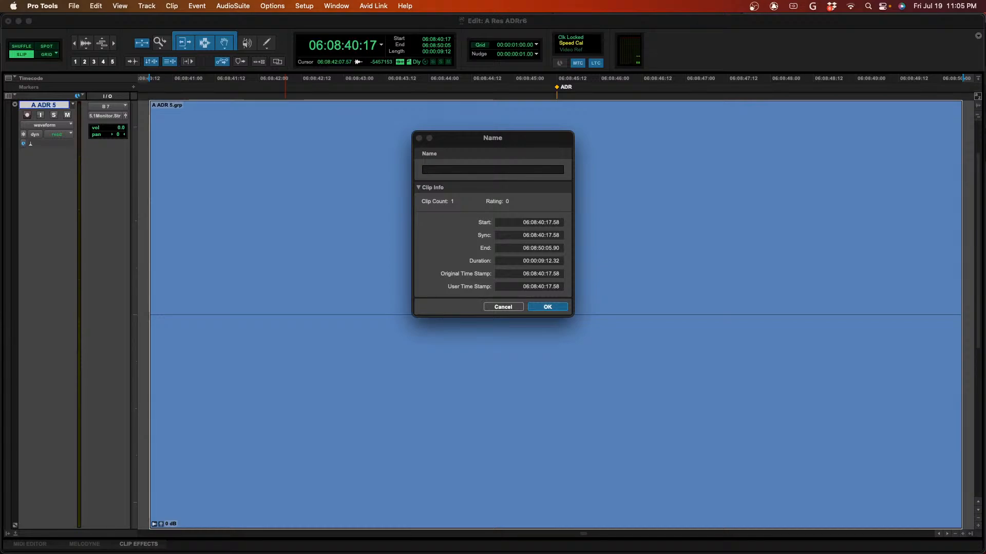
text(Hi )
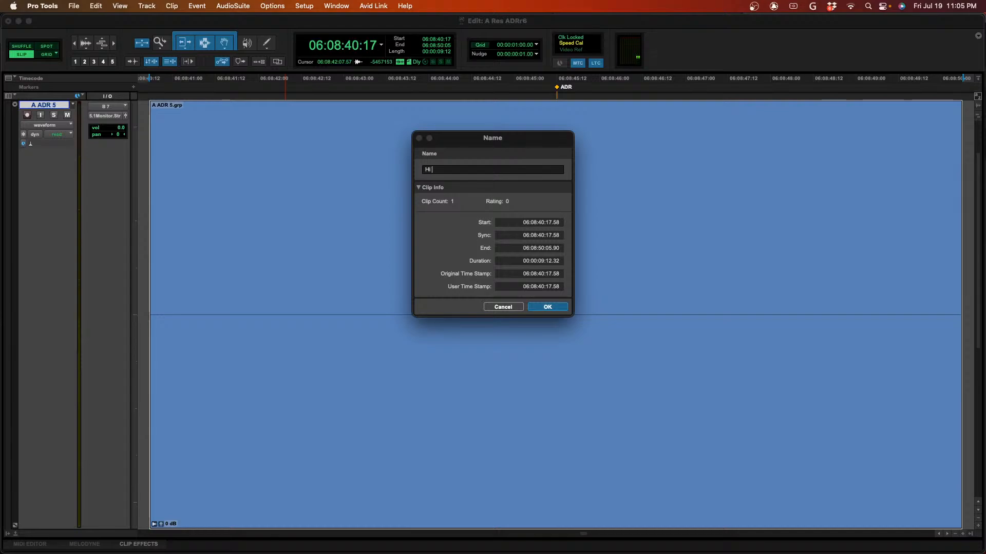
text(my name is Andrew)
key(Return)
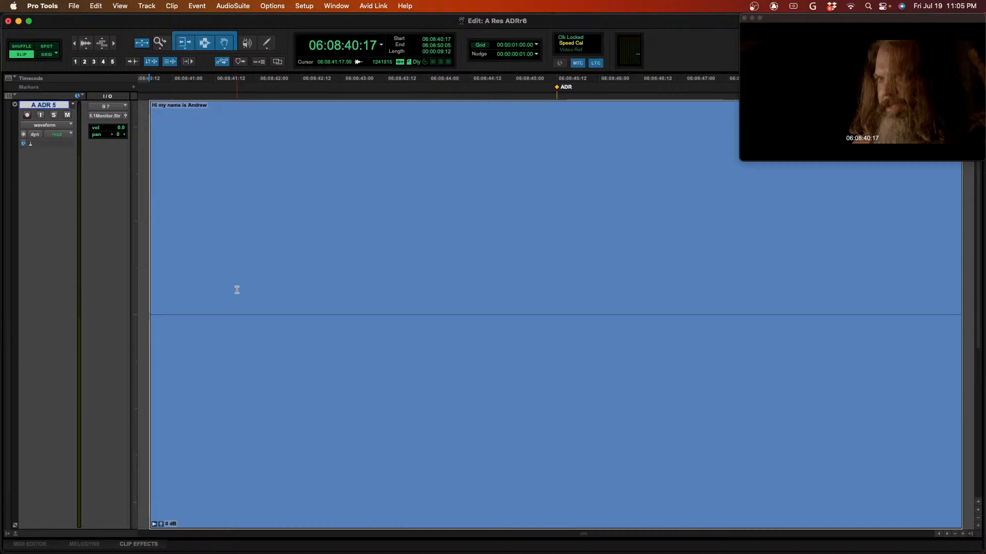
- Delete the clip group from A ADR 5 and return to the overview of all tracks
key(Delete)
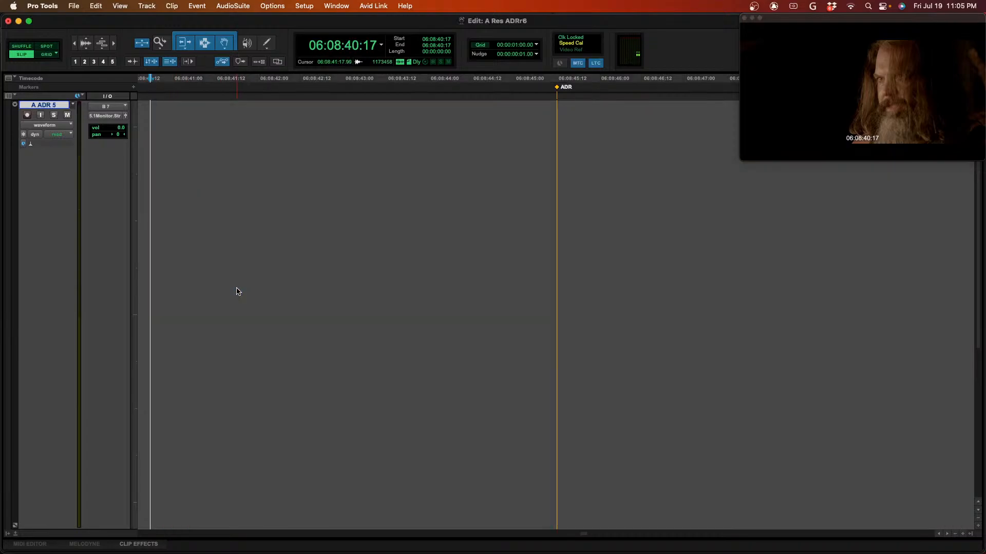
key(e)
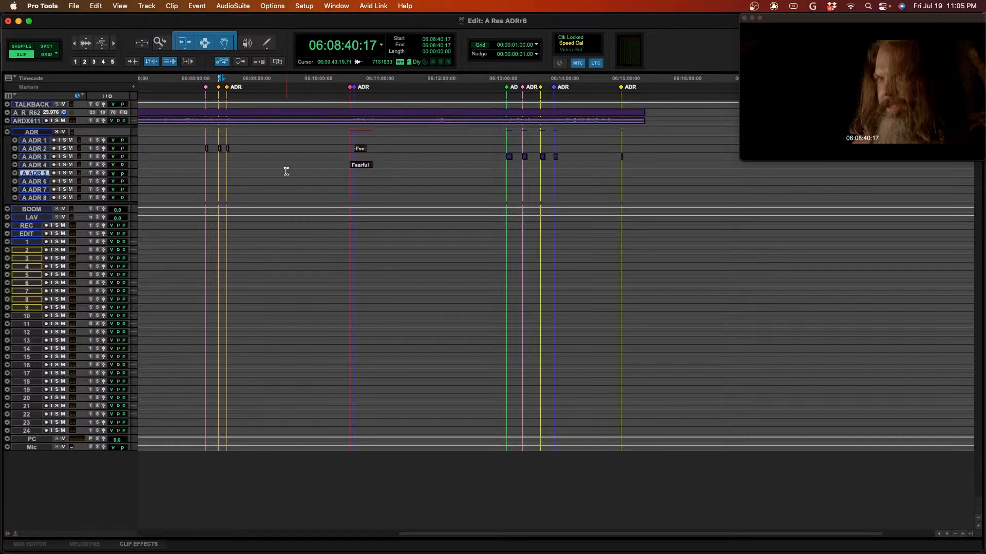
- Launch PGPTSession and move its window clear of the first ADR markers on the timeline
key(super+Tab)
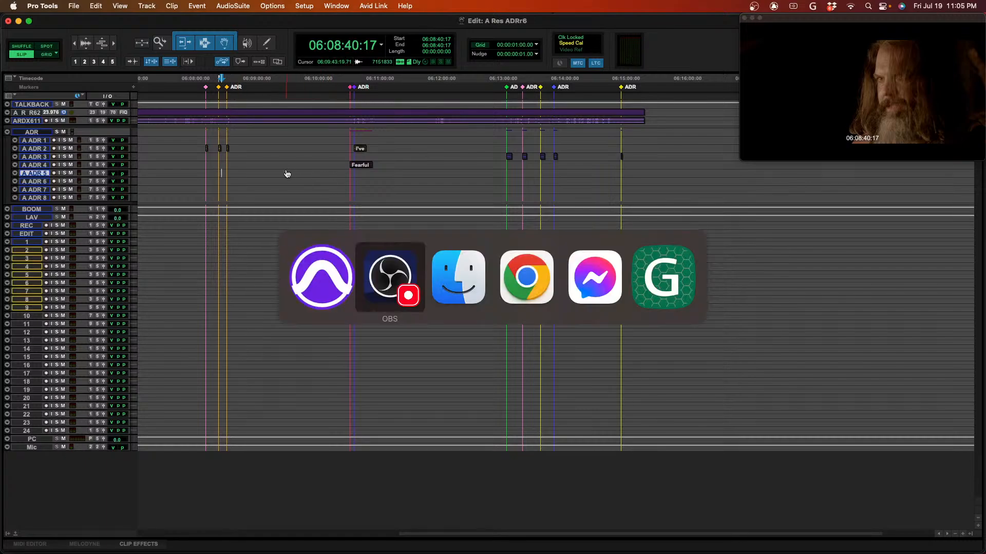
key(super+shift+Tab)
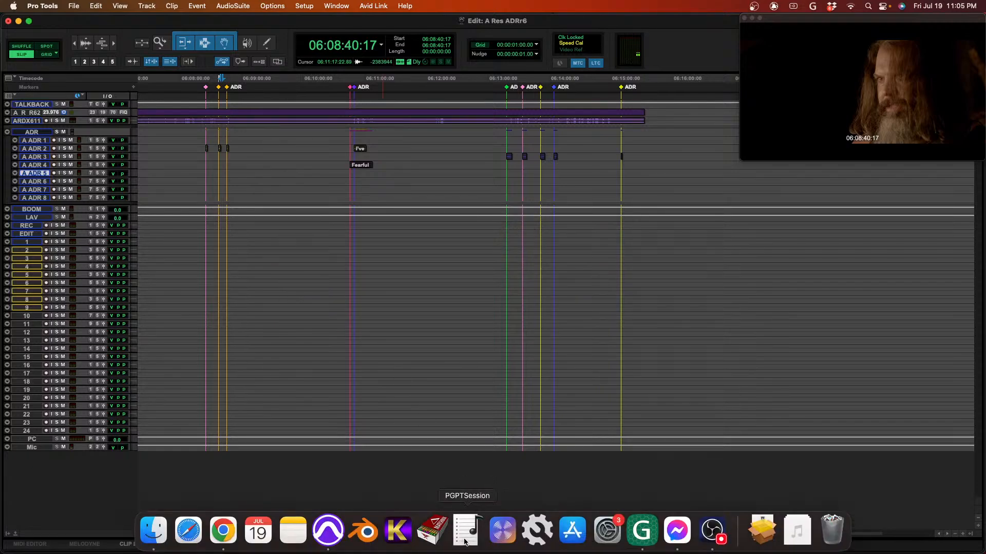
click(465, 532)
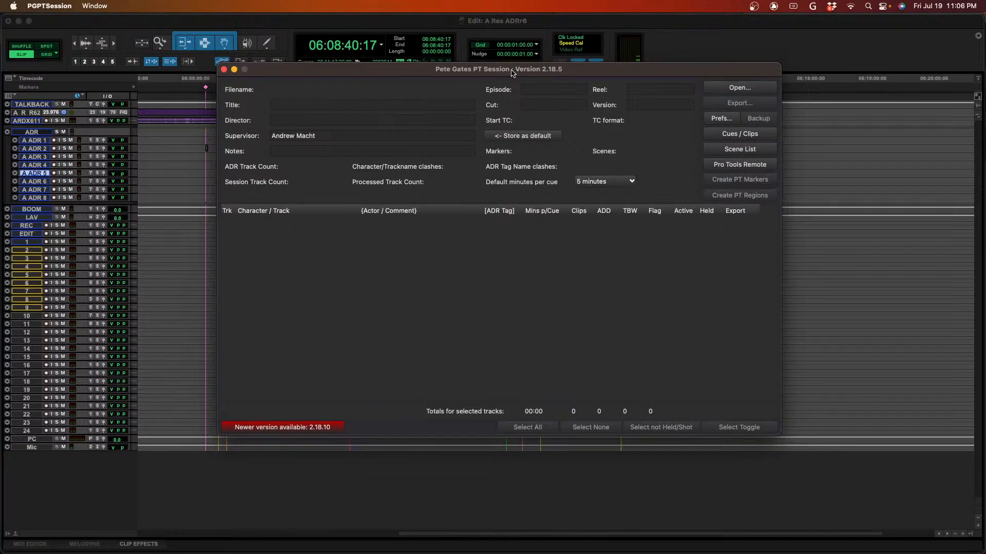
drag(511, 73, 597, 67)
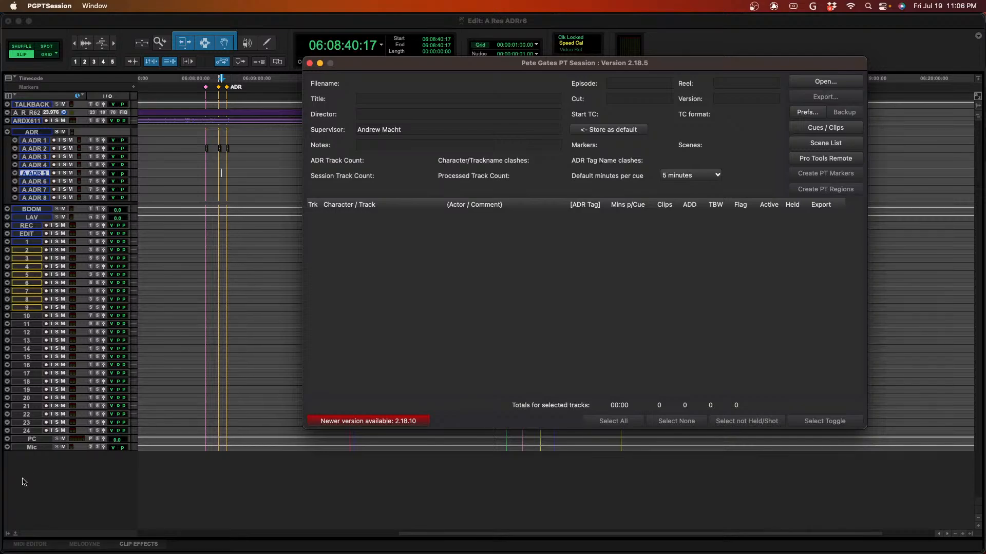
- Mute the Mic track in Pro Tools, then return to PGPTSession and centre its window over the session
click(64, 448)
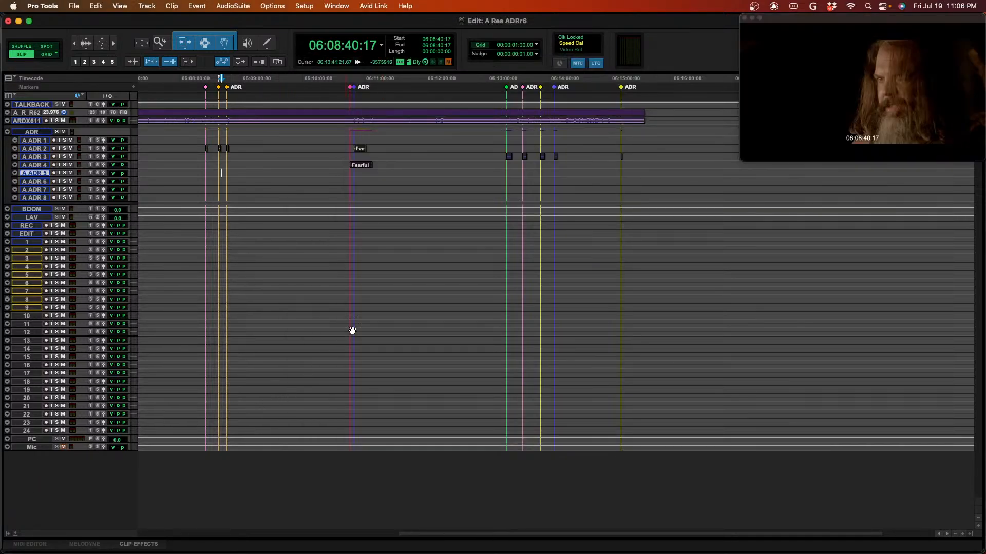
key(super+Tab)
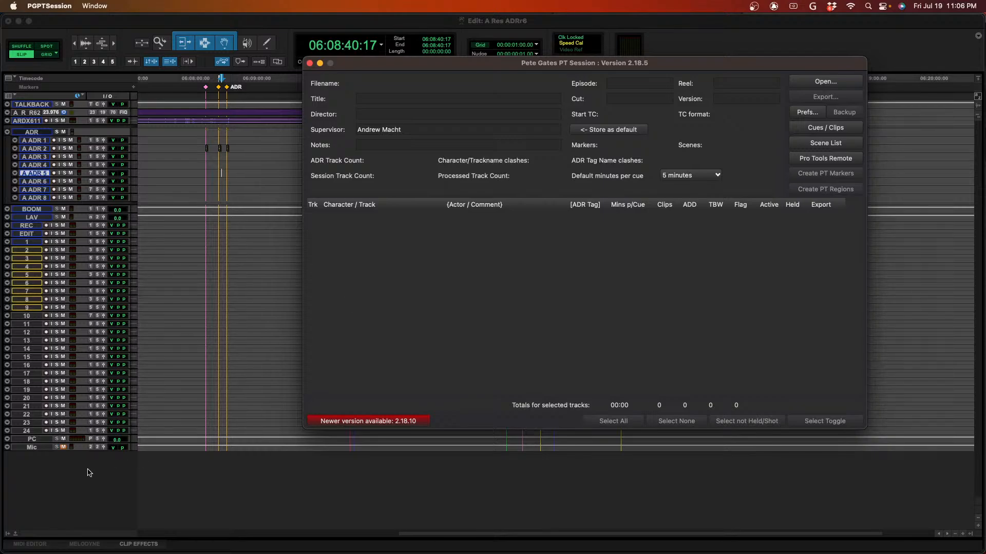
click(278, 459)
key(super+Tab)
drag(715, 69, 662, 140)
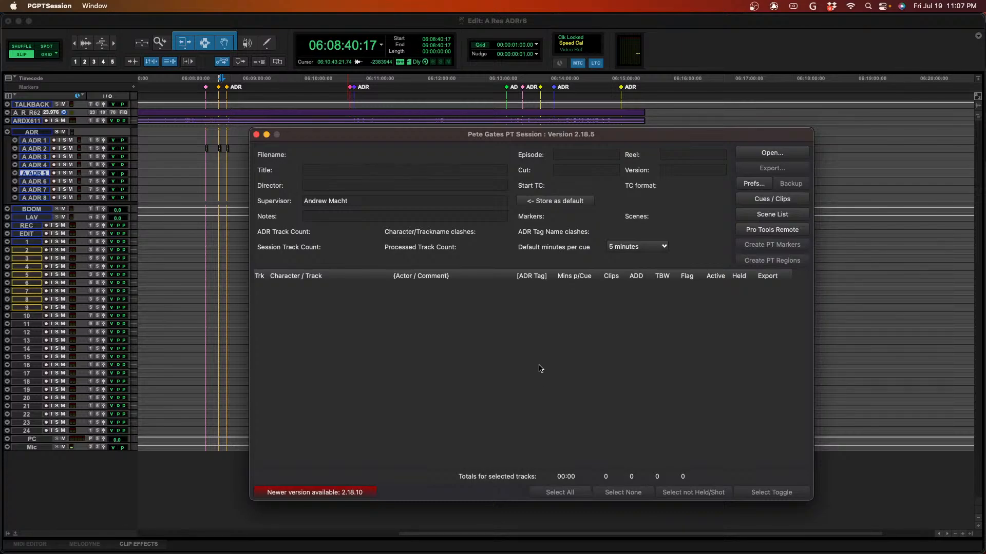
drag(571, 136, 569, 130)
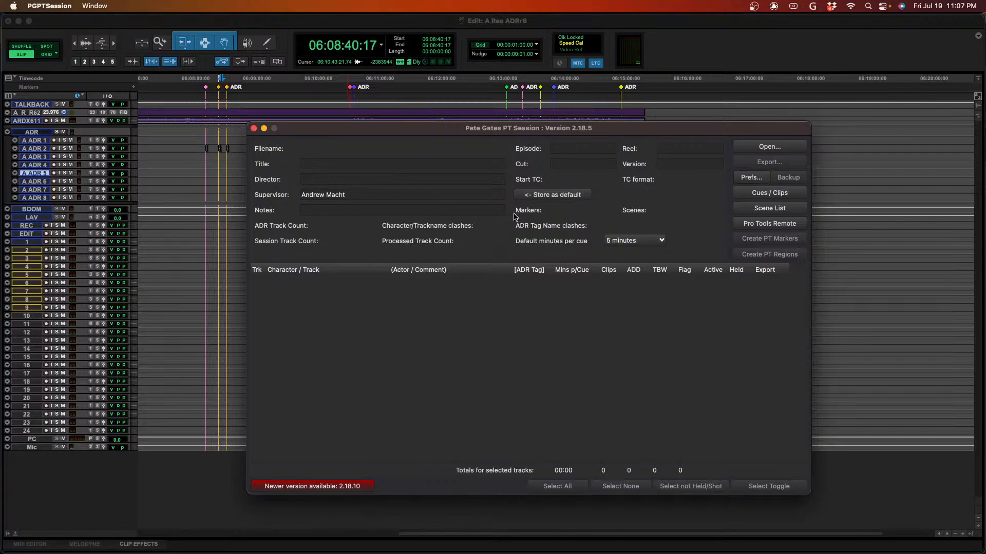
- View the Cues / Clips and Scenes windows in turn, closing each one
click(777, 193)
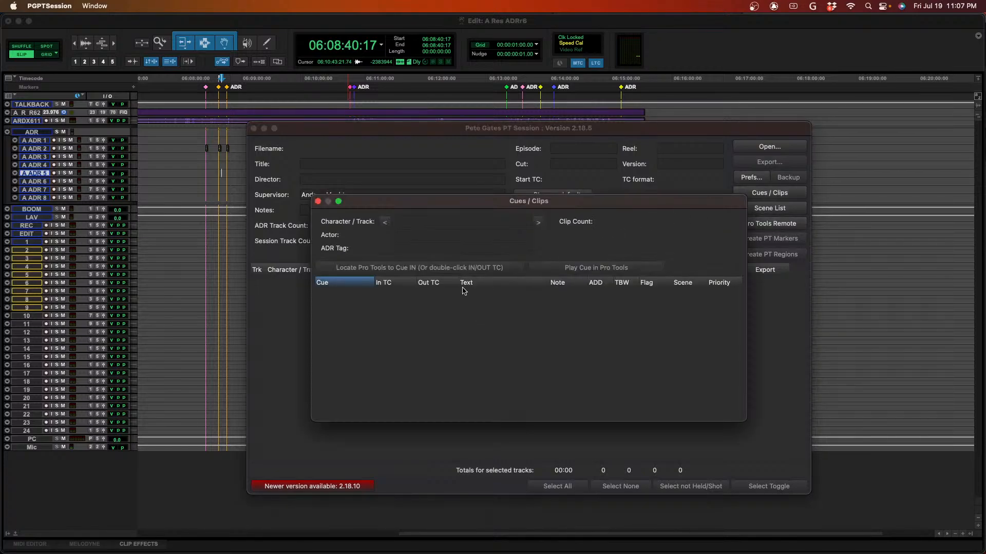
click(317, 202)
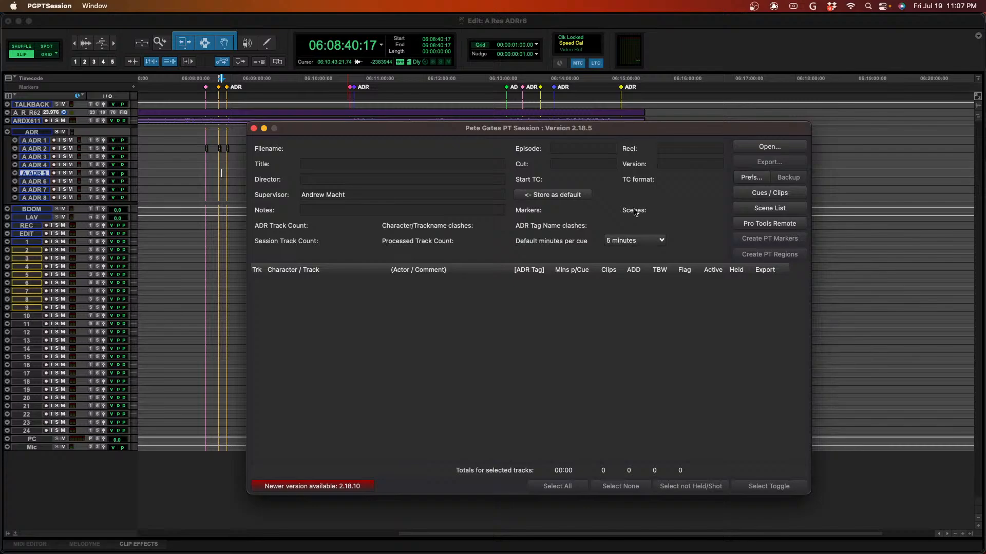
click(782, 209)
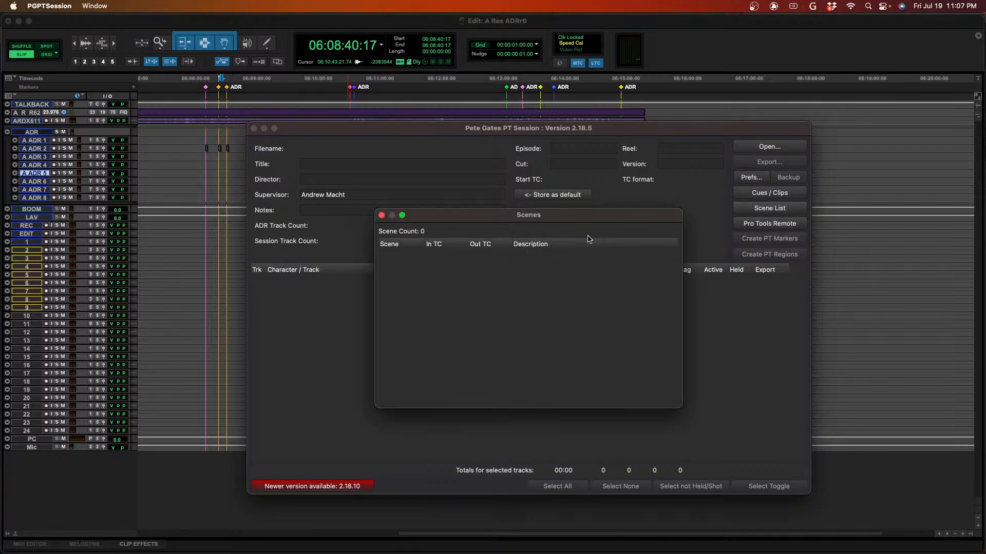
click(382, 215)
- Open the Pro Tools Remote controls, go through the cue fields and priority options, and set the reason to [R1] Clarity
click(793, 226)
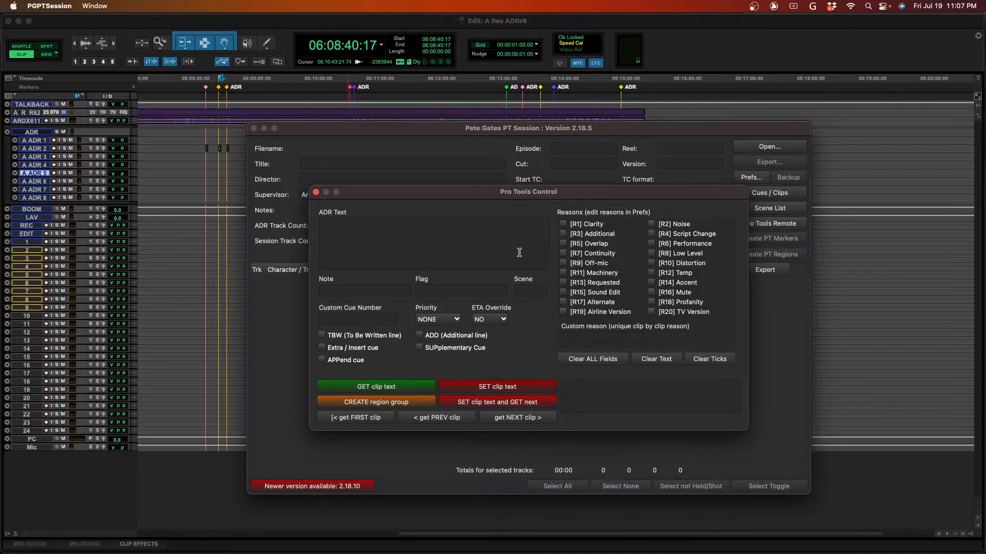
click(369, 244)
click(537, 293)
click(386, 320)
click(439, 322)
click(442, 324)
click(567, 226)
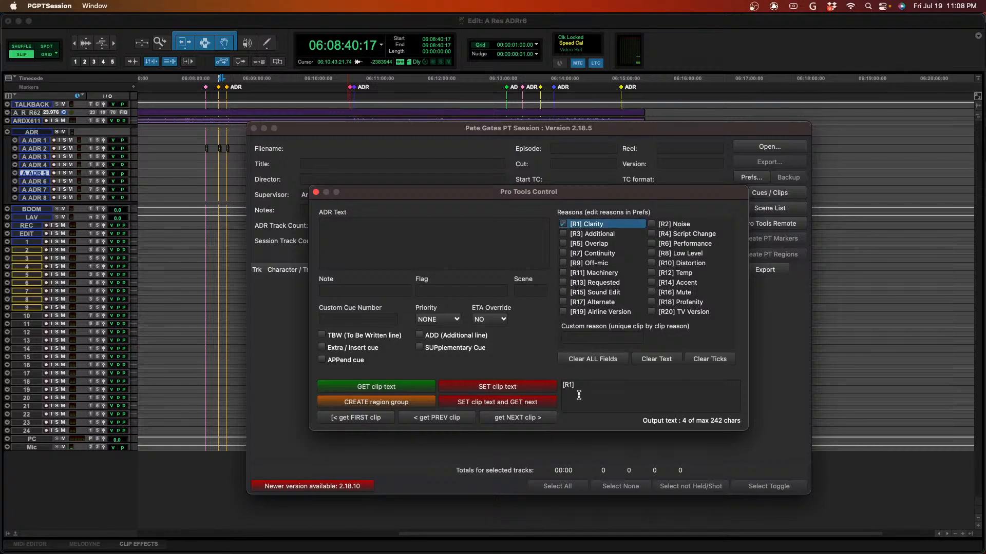
- Enter a short self-introduction with a first name as the ADR text, check the output text, and close Pro Tools Control
click(390, 244)
text(Hey my nam)
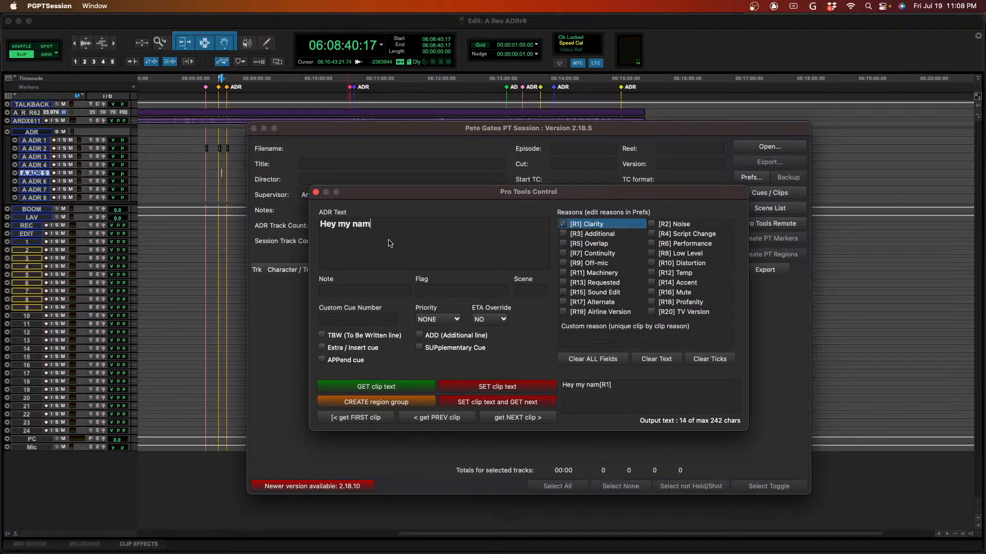
text(e is andrew)
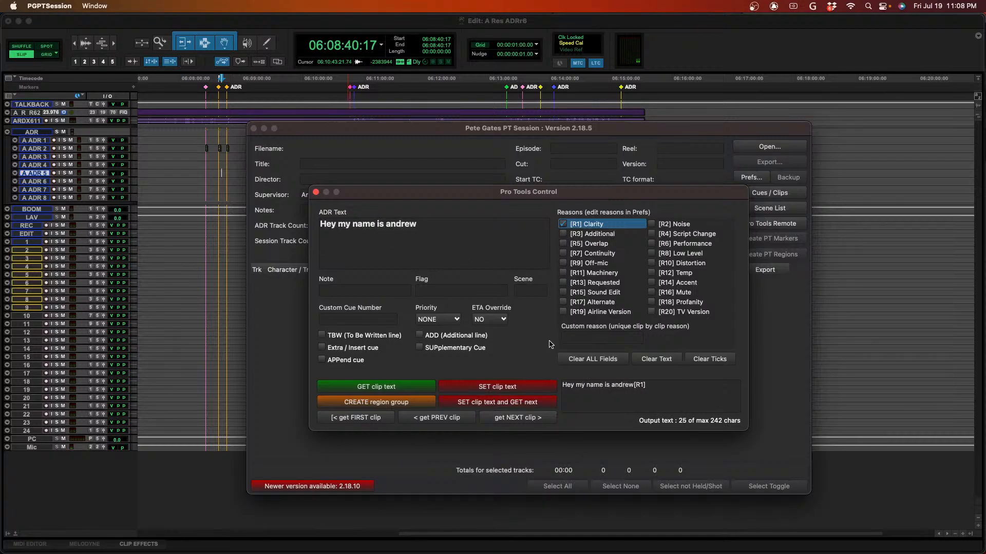
drag(562, 390, 663, 388)
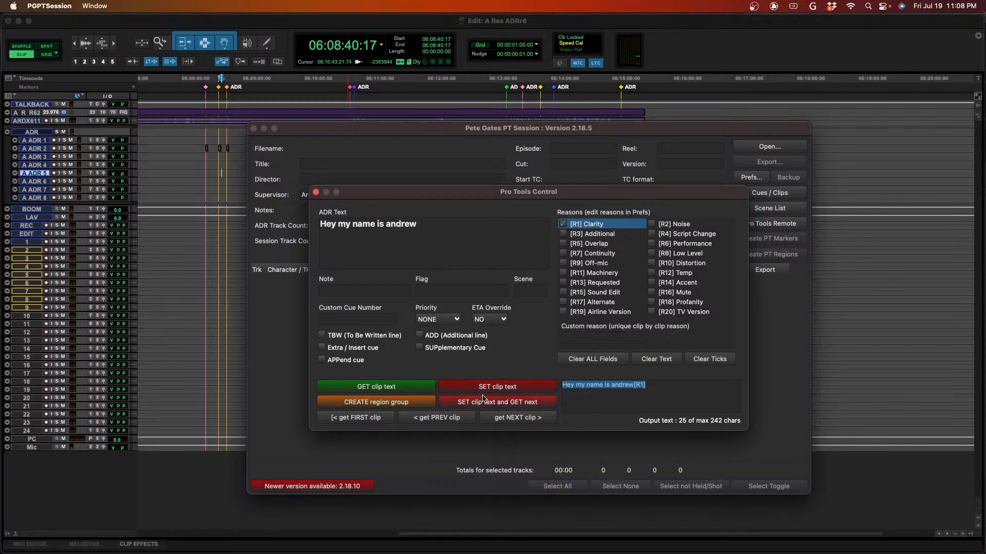
click(655, 393)
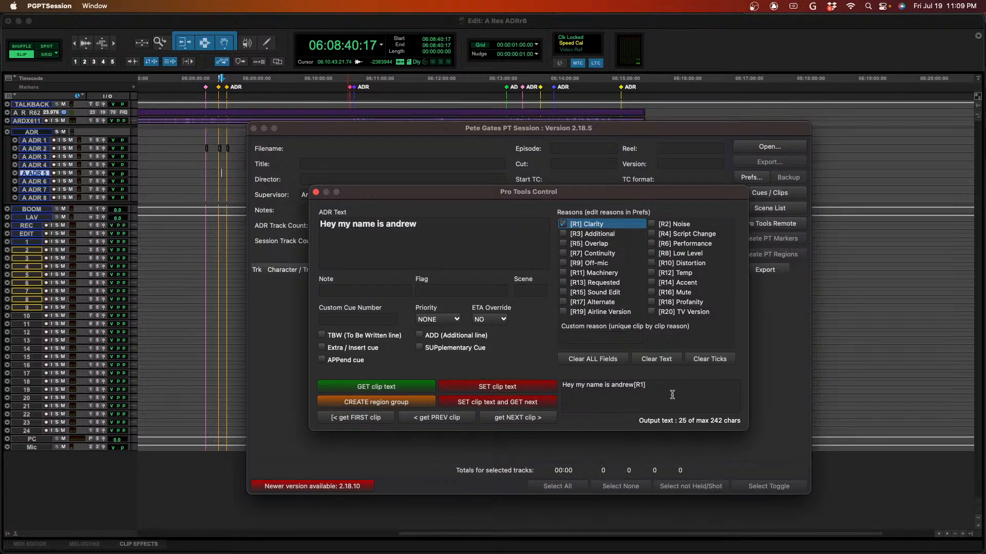
click(316, 192)
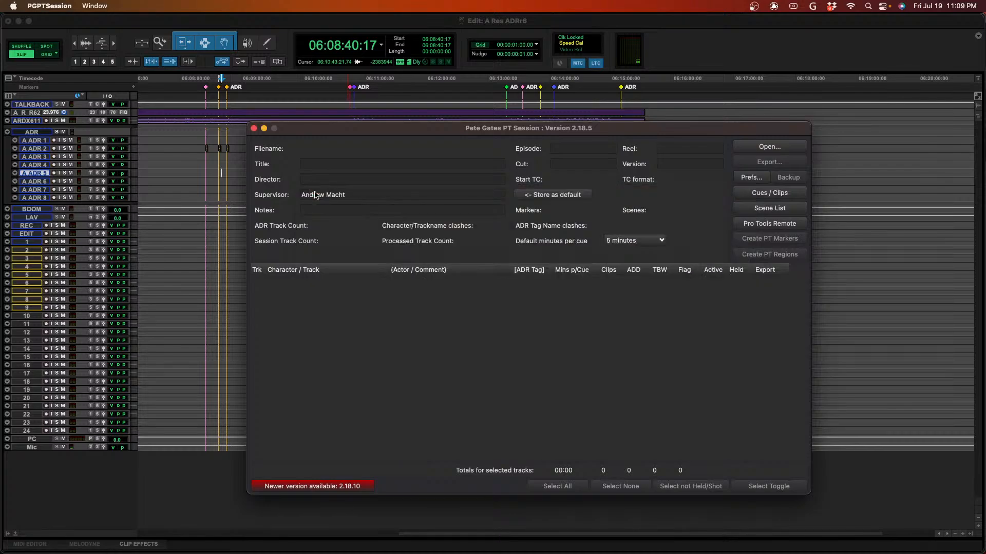
- Reopen the Cues / Clips window to review its cue columns, then close it
click(777, 193)
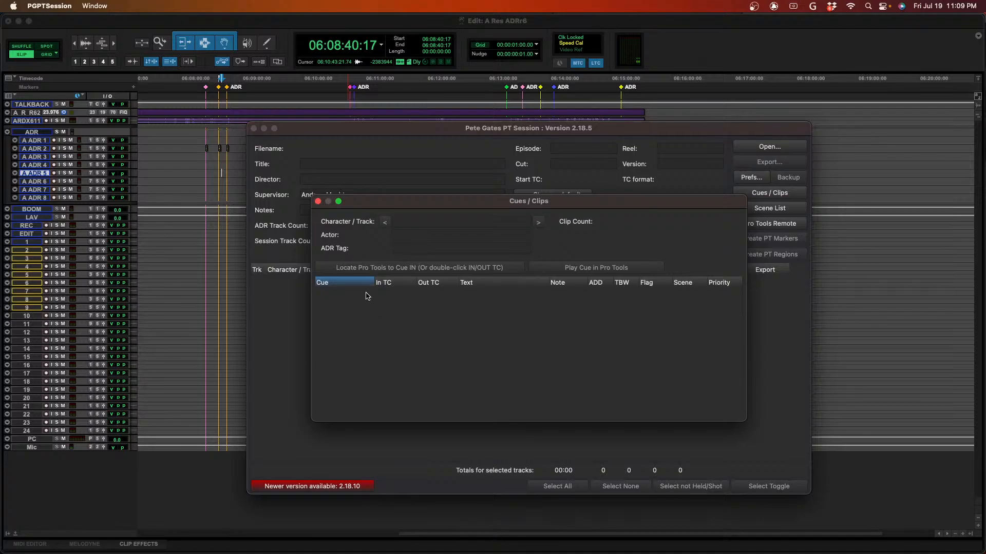
click(317, 201)
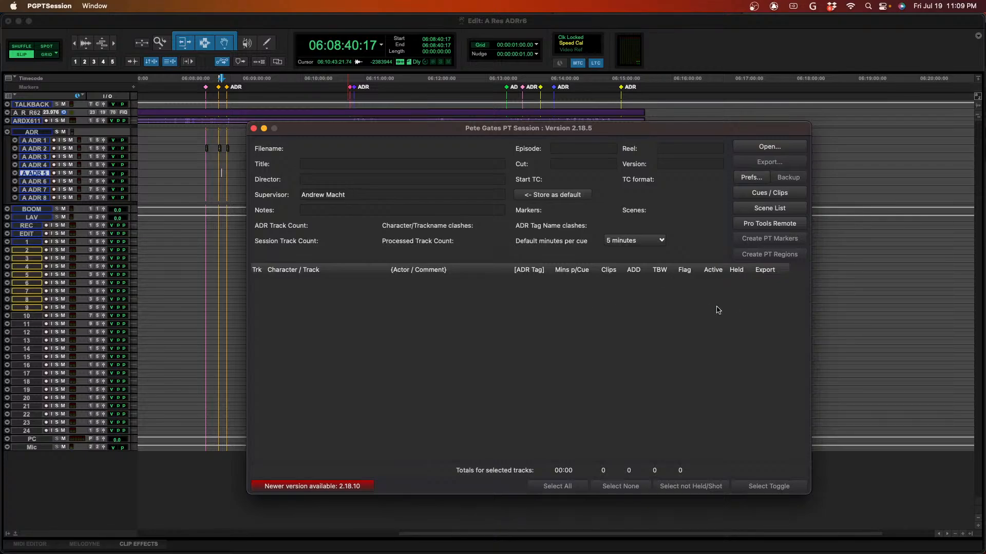
- Switch to Finder and preview A Reservation REEL_5 VER_2 ADR SUMMARY.pdf to examine the cue totals per character
key(super+Tab)
key(super+Tab)
key(super+Tab)
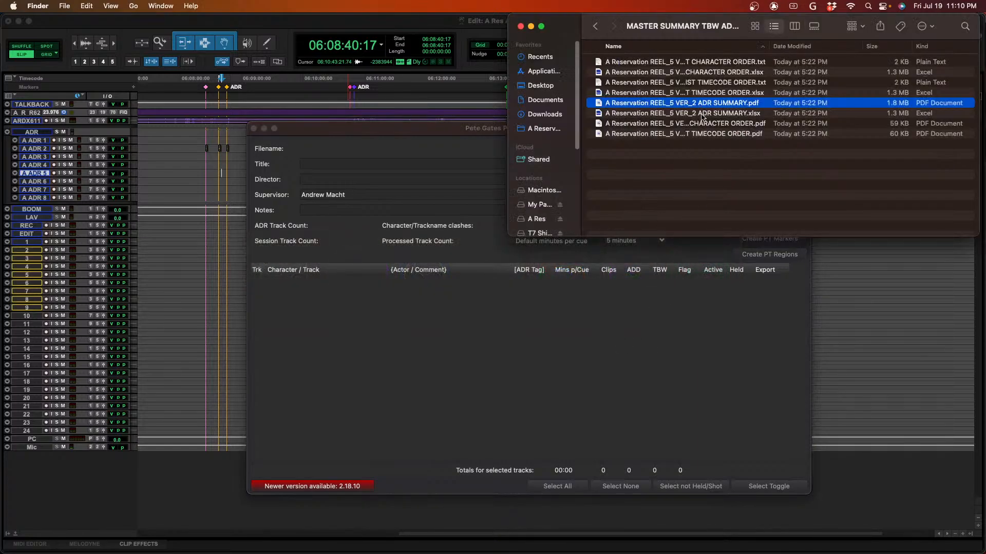
key(space)
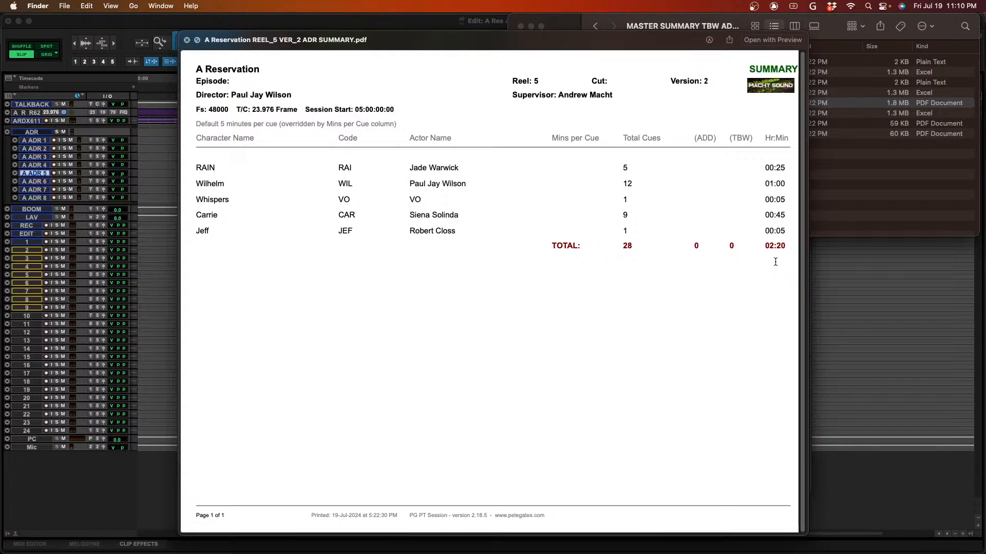
- Close the PDF preview, switch to PGPTSession and look through the default minutes per cue choices
key(space)
click(491, 309)
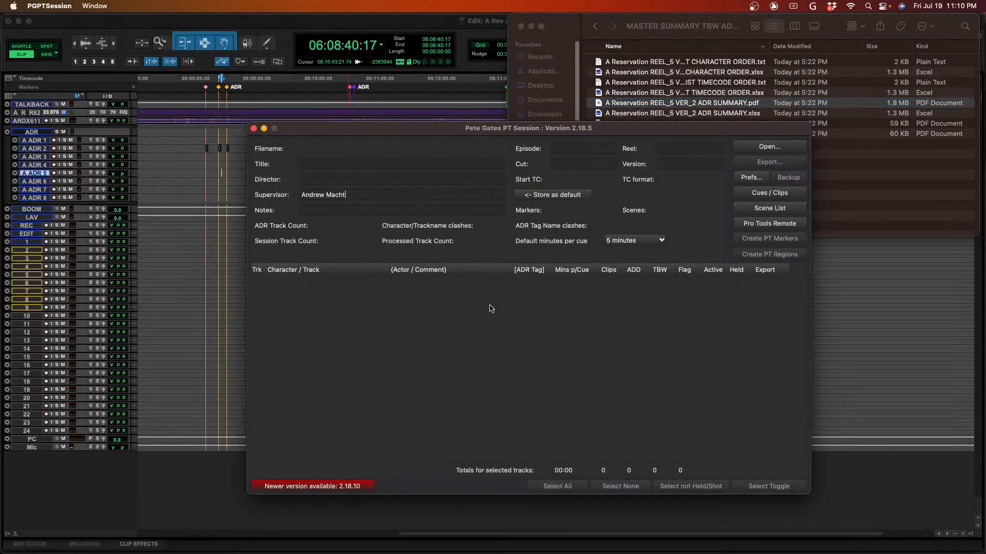
click(610, 241)
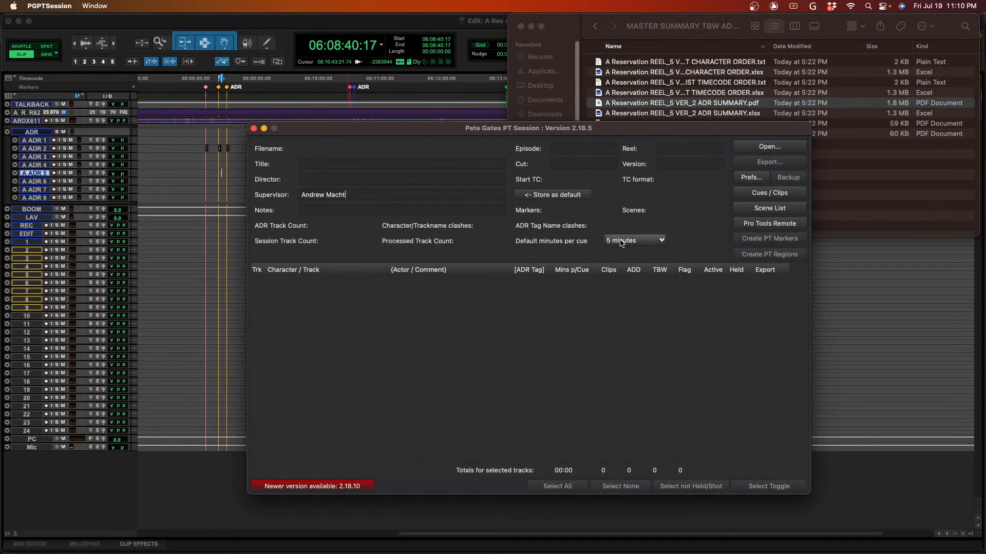
click(563, 255)
- Switch to Finder and preview the Reel 5 ADR summary PDF again to examine the logo in its header
key(super+Tab)
key(space)
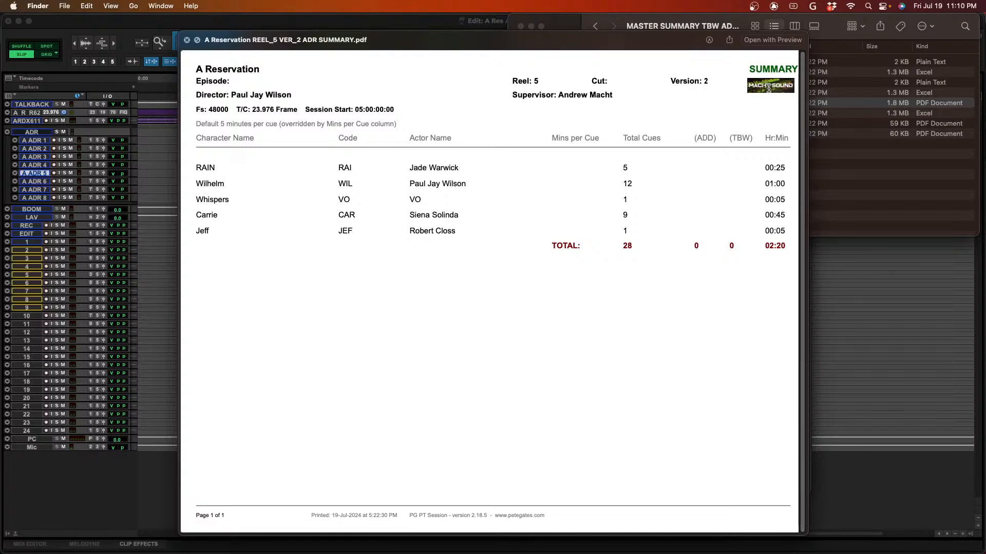
key(space)
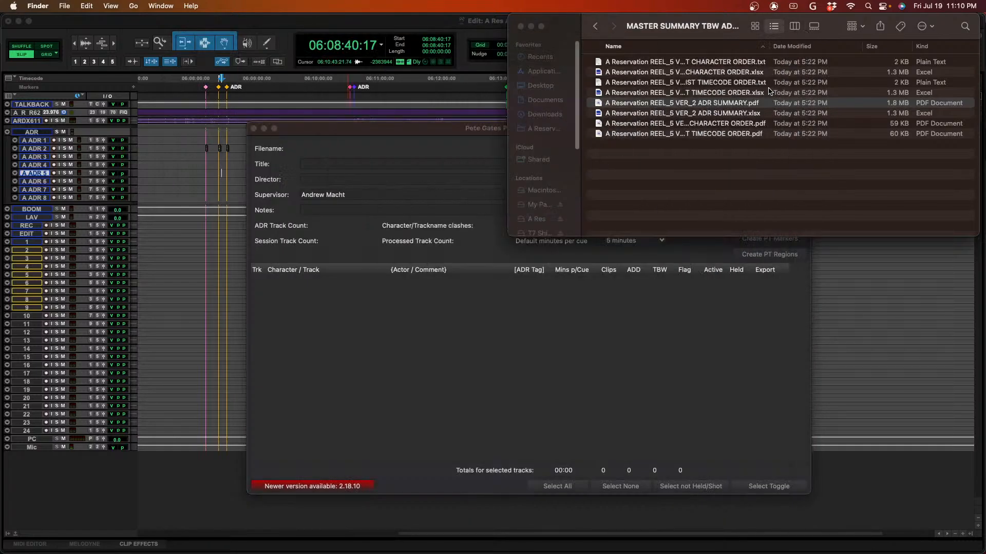
- Return to PGPTSession and review the branding logo and text in the preferences, then close them
click(709, 468)
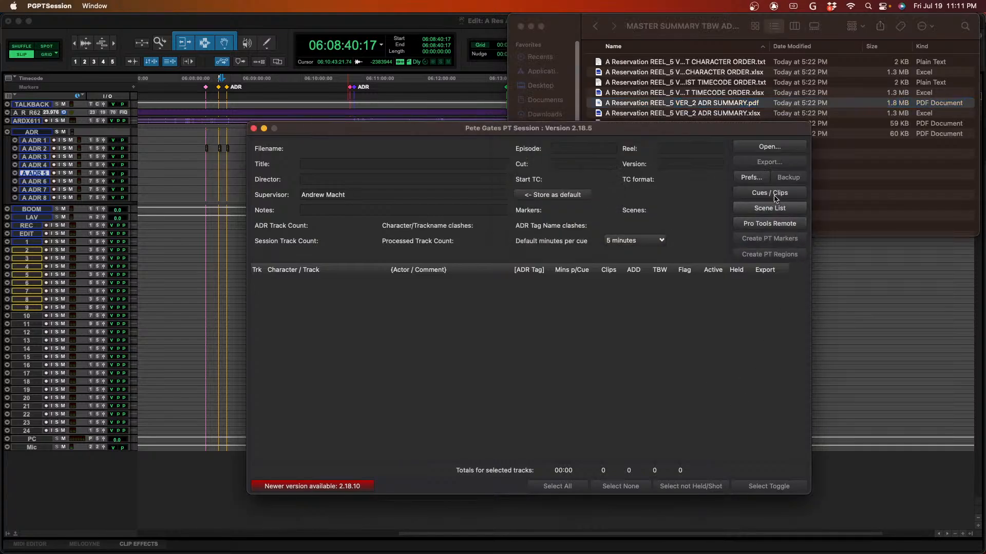
click(753, 179)
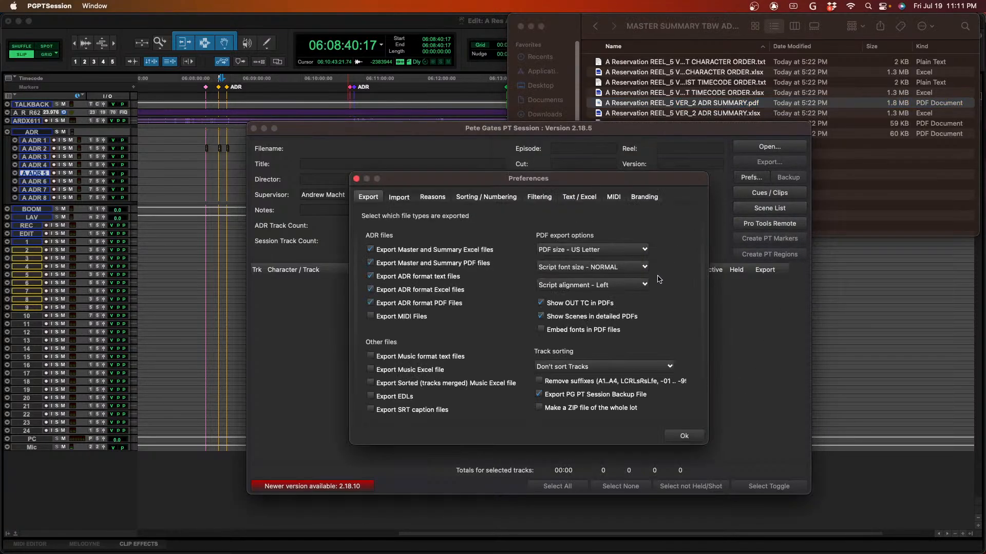
click(645, 197)
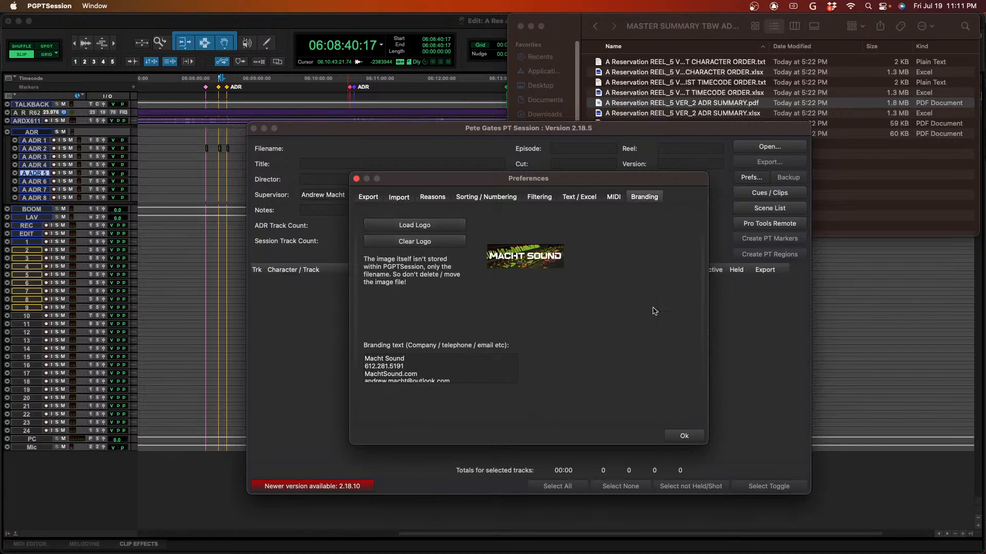
click(356, 179)
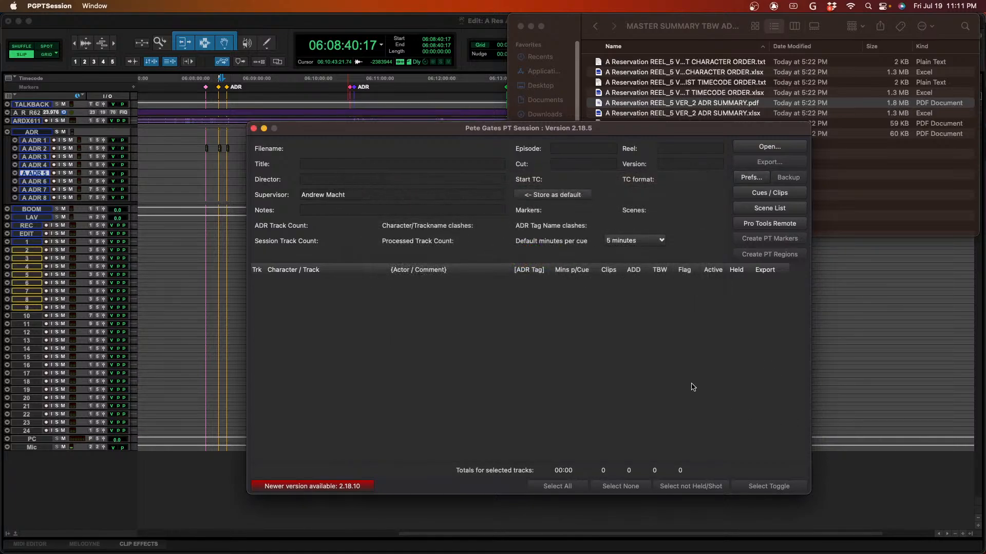
- Reopen the preferences and examine the Export, Import, Reasons, Sorting / Numbering, Filtering, Text / Excel, MIDI and Branding settings, then close them
click(751, 177)
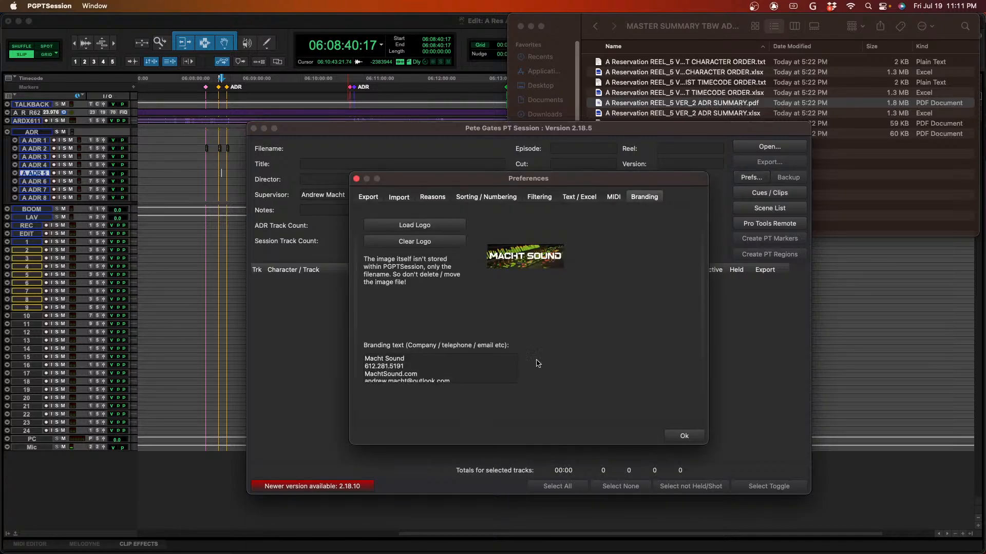
click(368, 197)
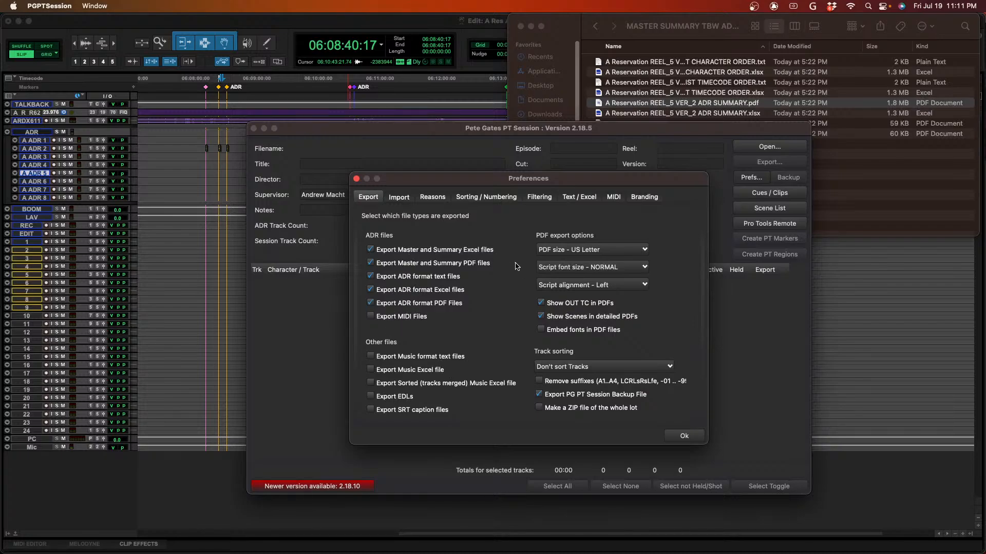
click(395, 199)
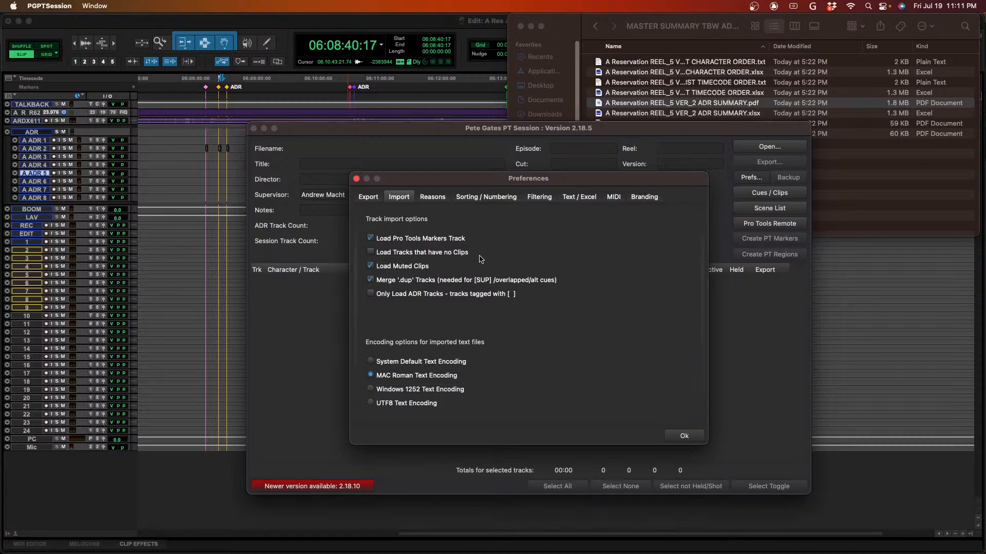
click(444, 202)
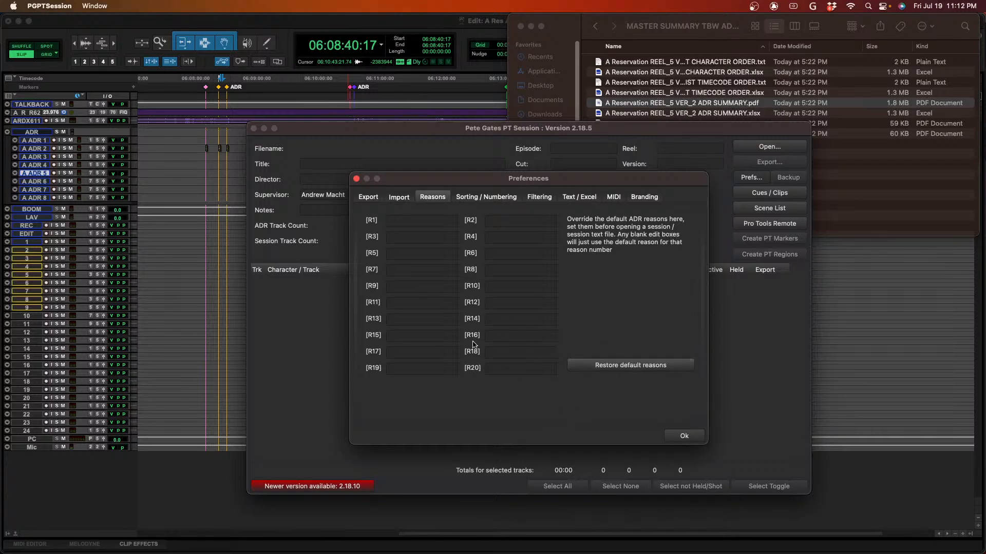
click(488, 200)
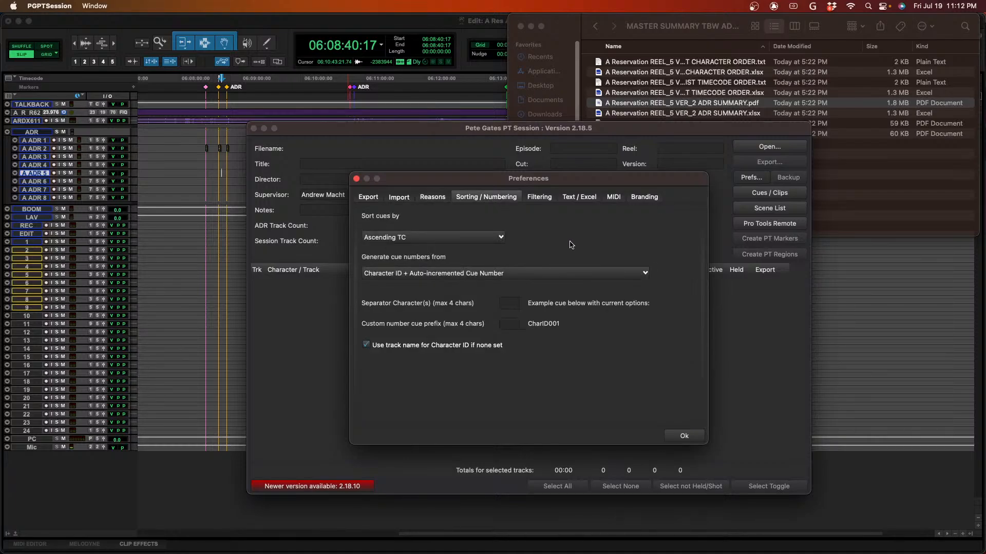
click(550, 202)
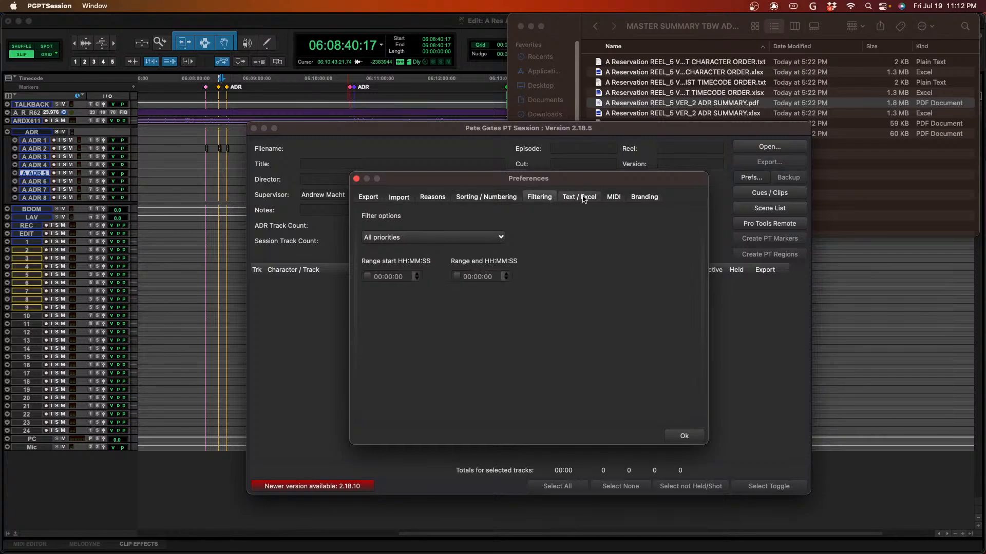
click(584, 198)
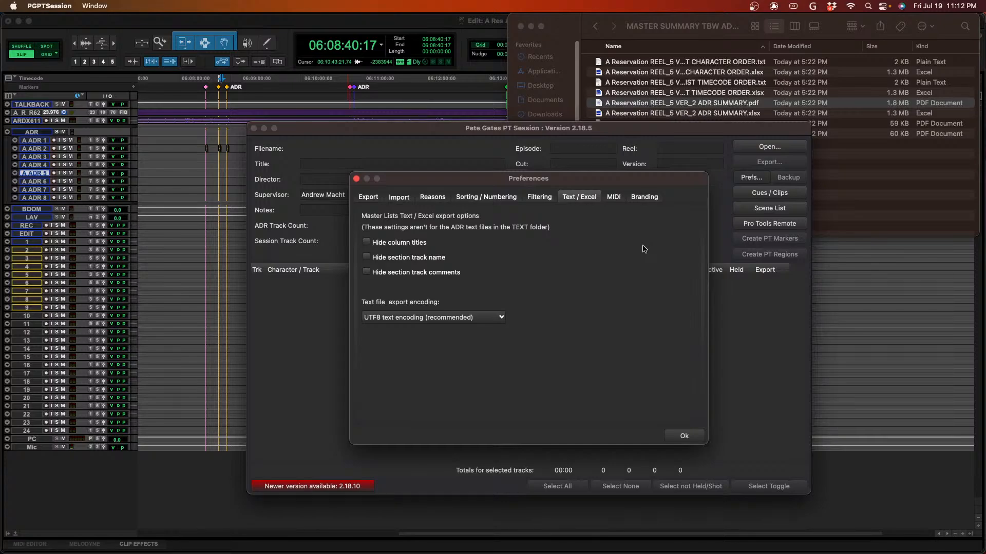
click(618, 197)
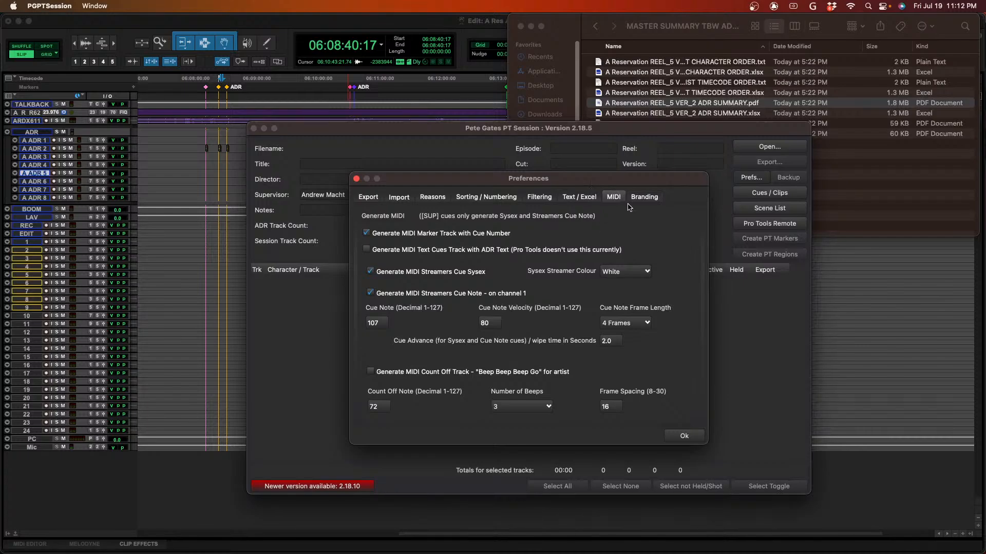
click(648, 198)
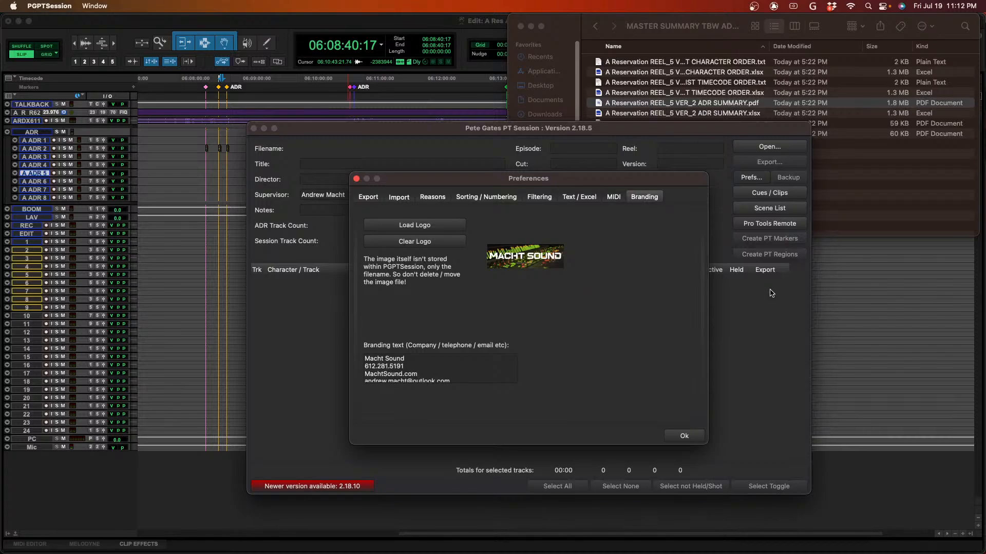
click(356, 179)
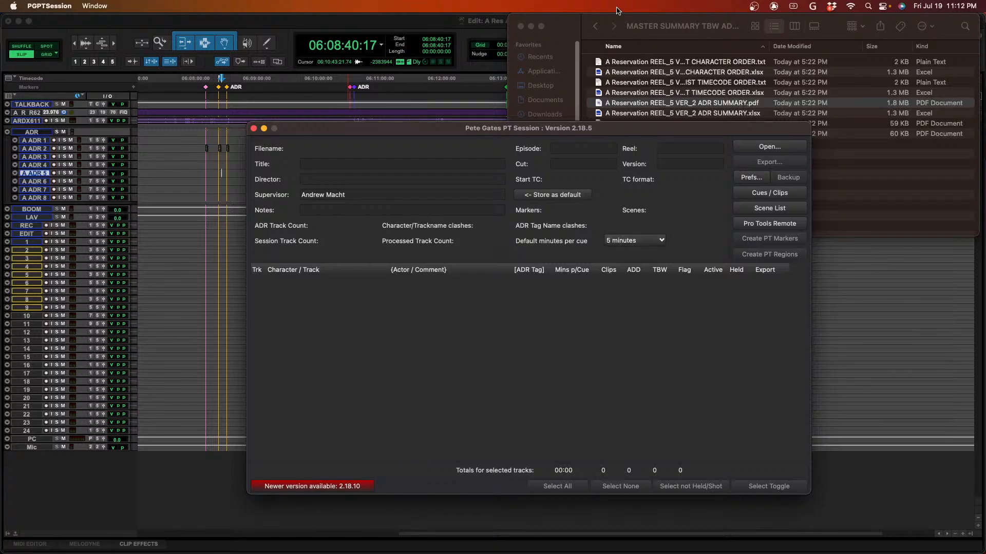
- Switch to Finder and open the Reel 6 folder inside the A Reservation project folder
drag(563, 25, 625, 24)
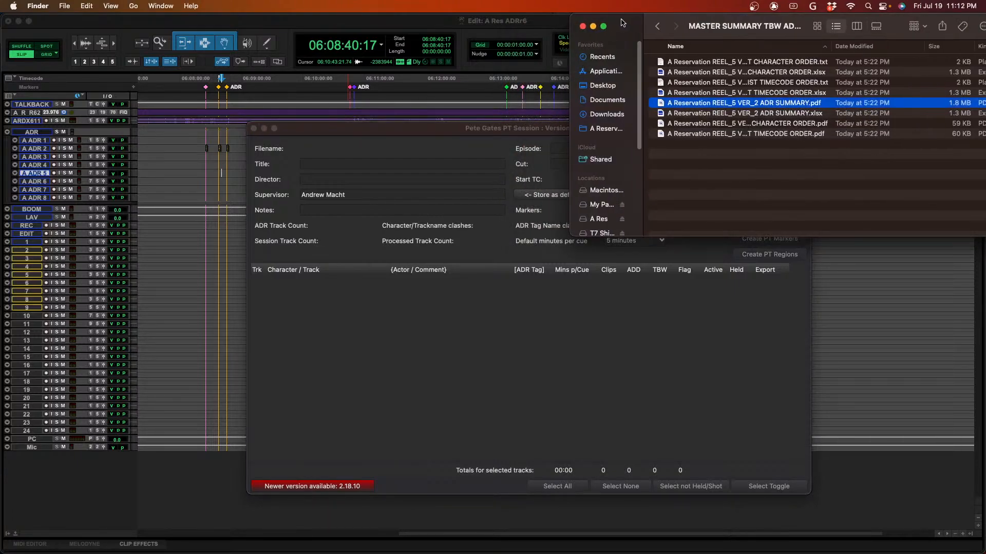
click(502, 350)
click(851, 183)
click(598, 128)
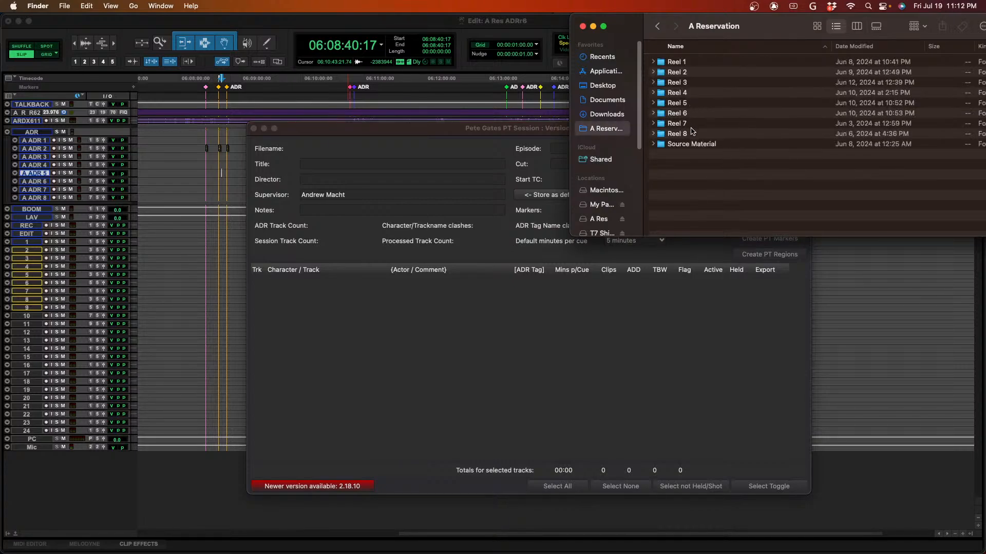
click(693, 118)
double_click(693, 118)
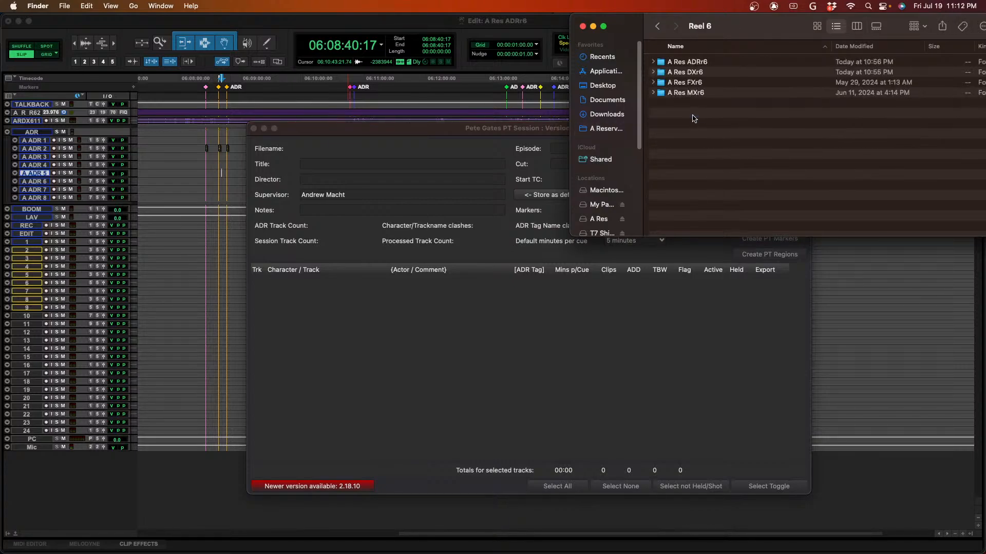
- Browse into the A Res ADRr6 session's Bounced Files folder and open its exported A Res ADRr6 subfolder
key(Down)
key(Down)
key(Down)
key(Down)
key(Up)
key(Up)
key(Up)
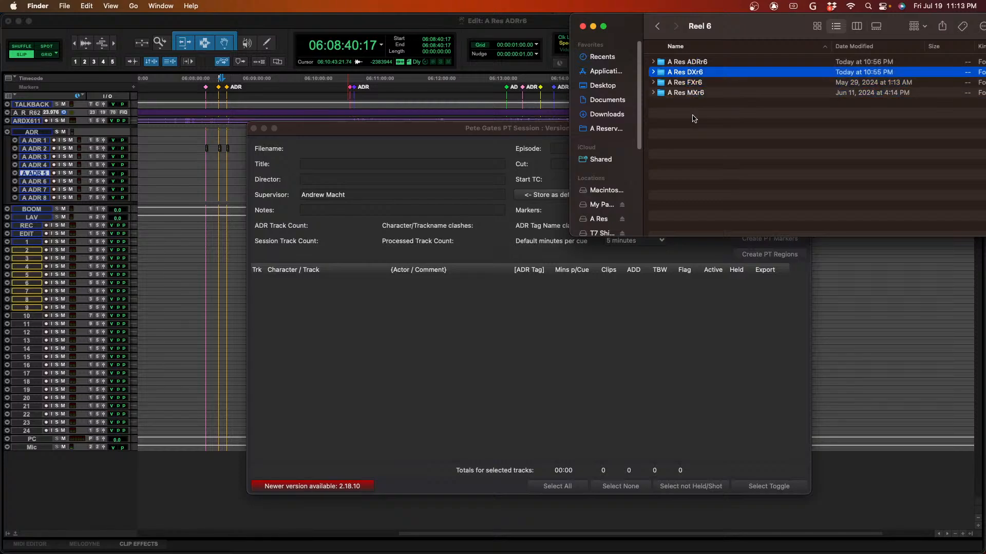
key(super+Down)
key(Down)
key(Down)
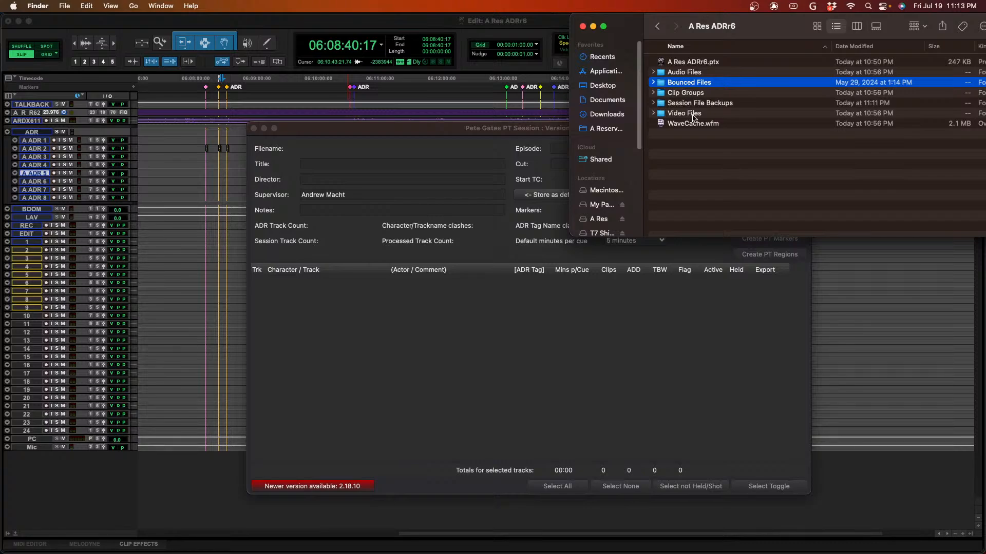
key(super+Down)
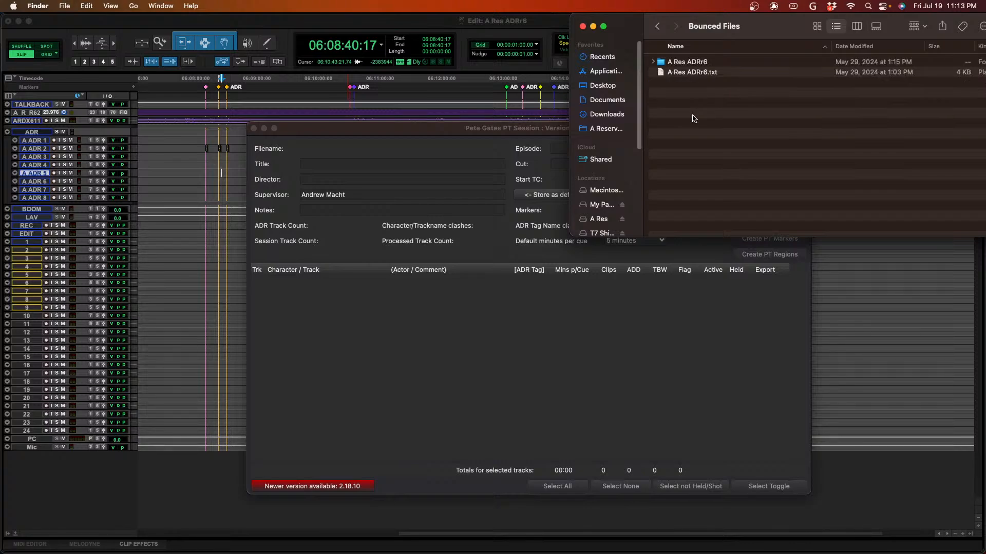
key(Down)
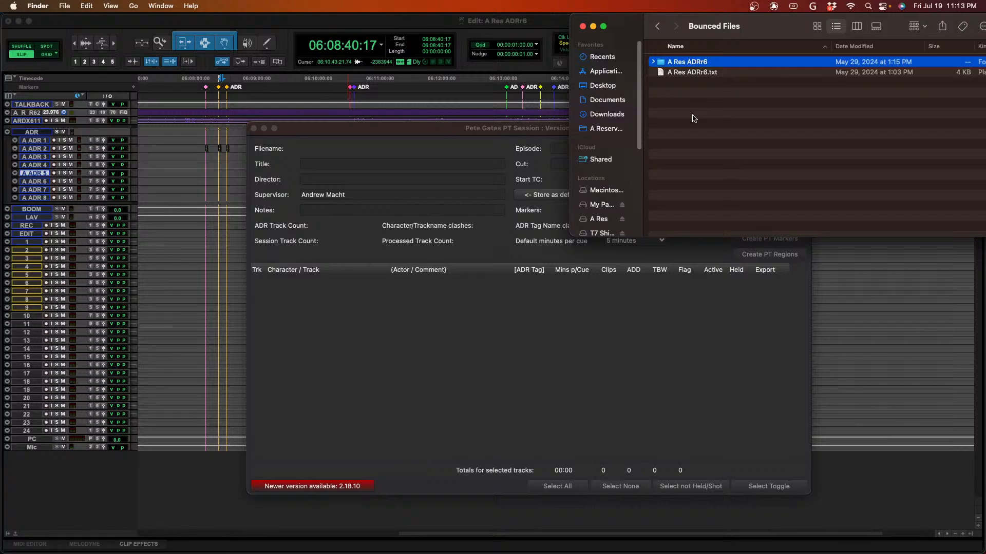
key(super+Down)
- Examine the exported report folders, the Reel 6 zip archive and the SESSION BACKUP.json file
key(Down)
key(Down)
key(Down)
key(Down)
key(Down)
key(Down)
key(Down)
key(Down)
key(Down)
key(Down)
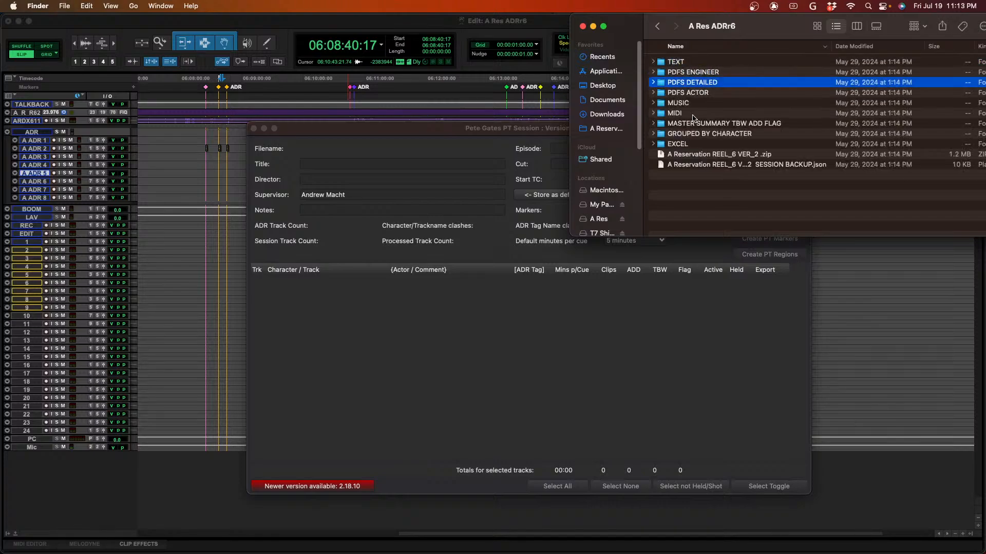
key(Down)
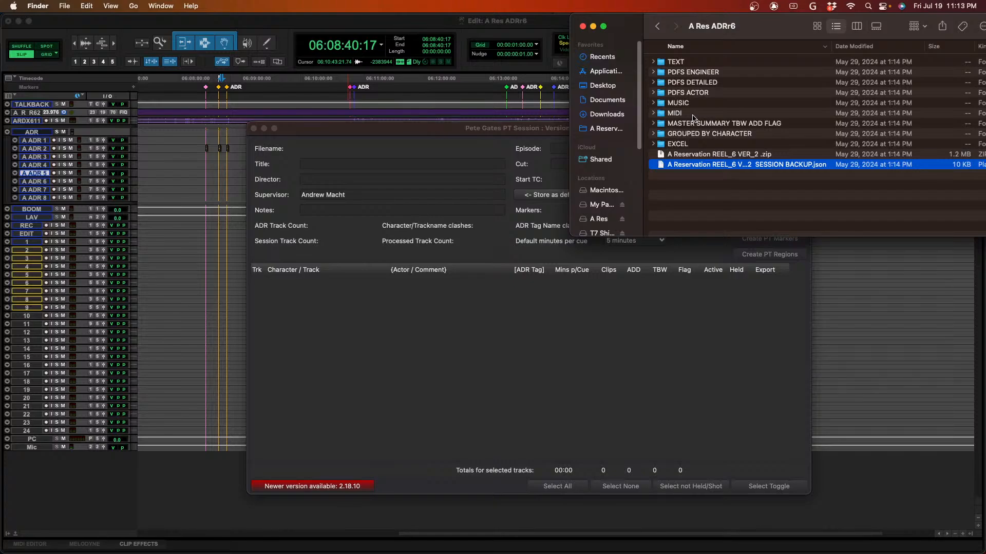
click(693, 114)
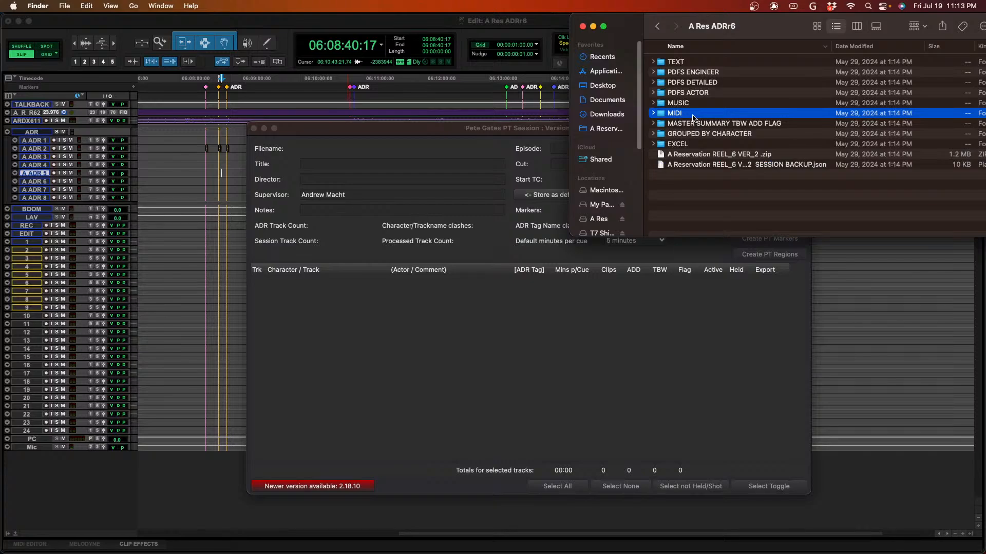
key(Up)
key(Down)
click(694, 104)
click(695, 111)
key(Down)
key(Down)
key(Down)
key(Down)
key(Down)
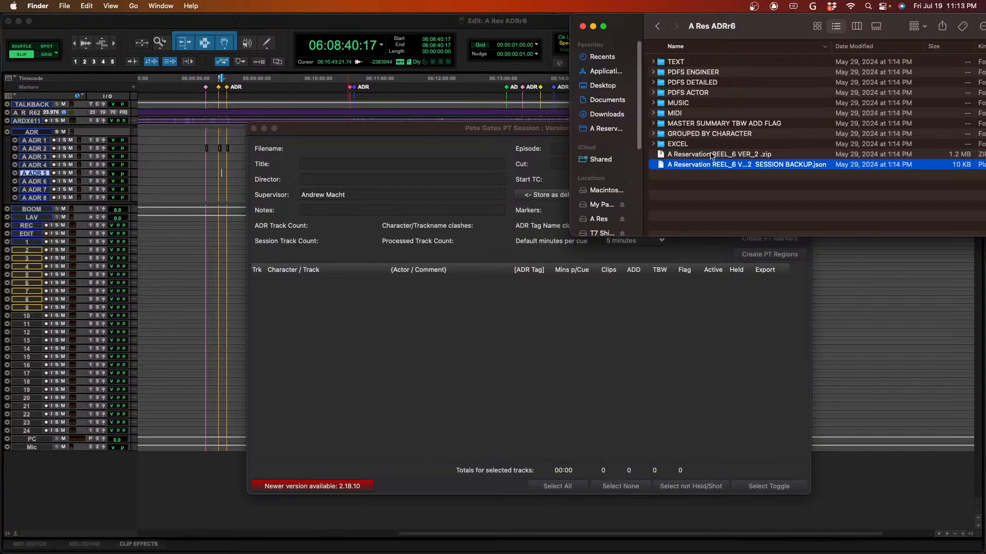
drag(625, 30, 615, 76)
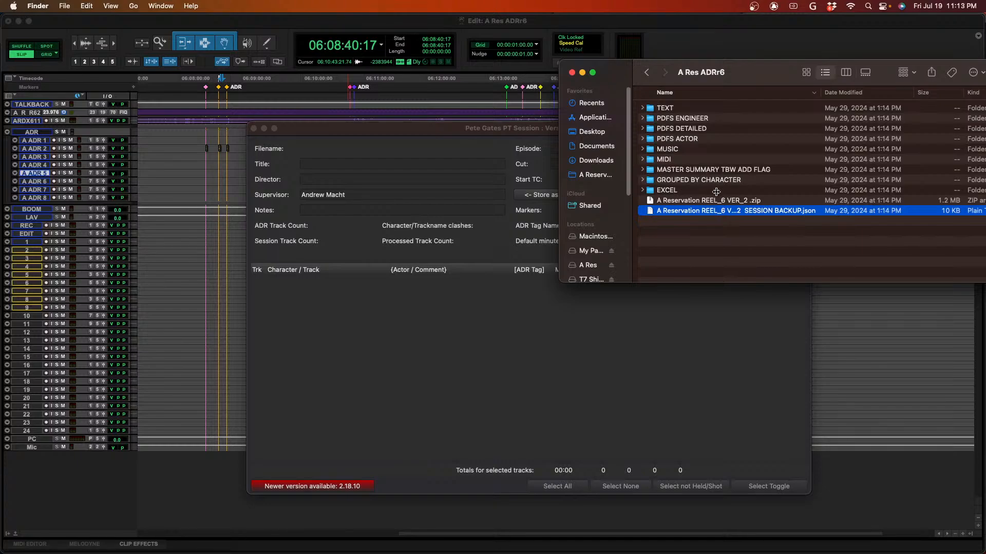
key(Return)
key(Escape)
click(570, 352)
click(781, 147)
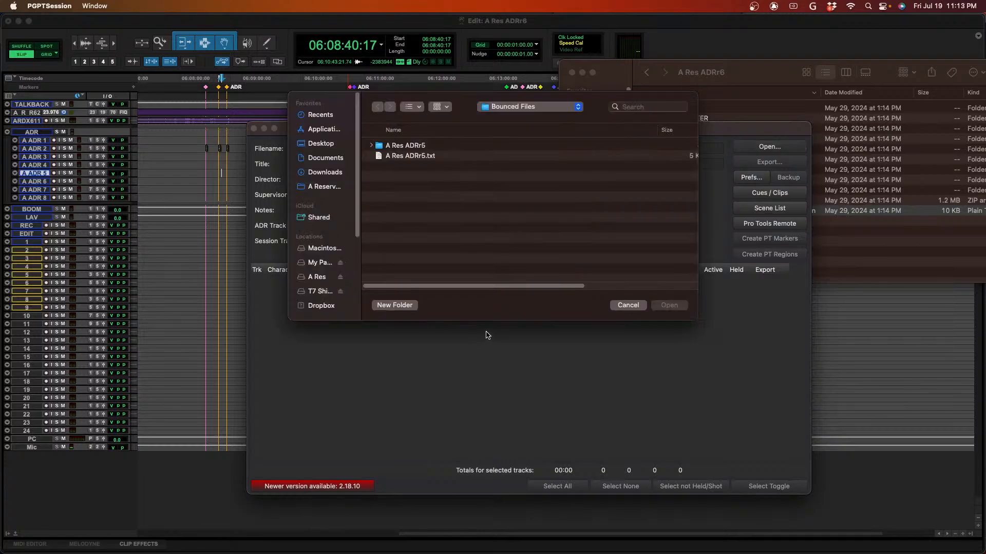
click(319, 190)
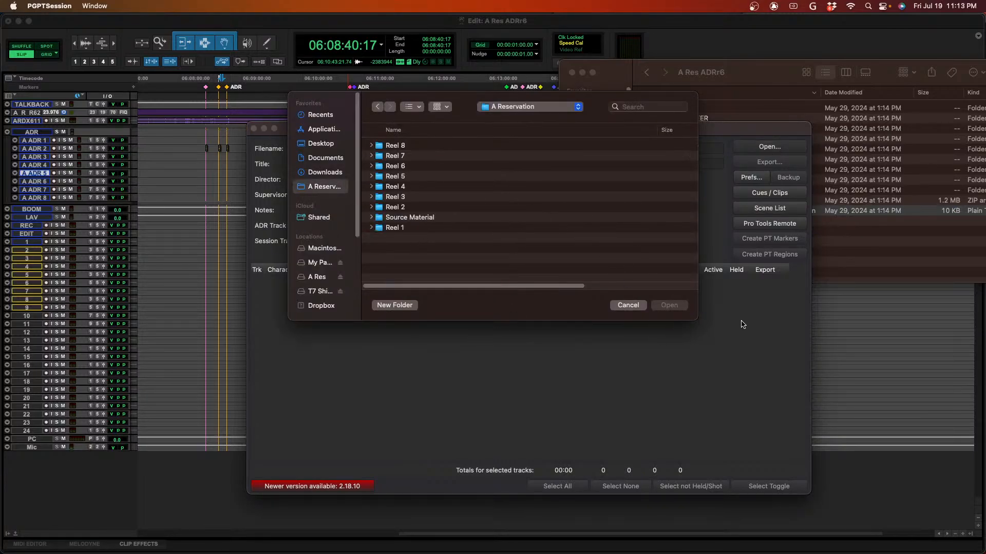
click(626, 305)
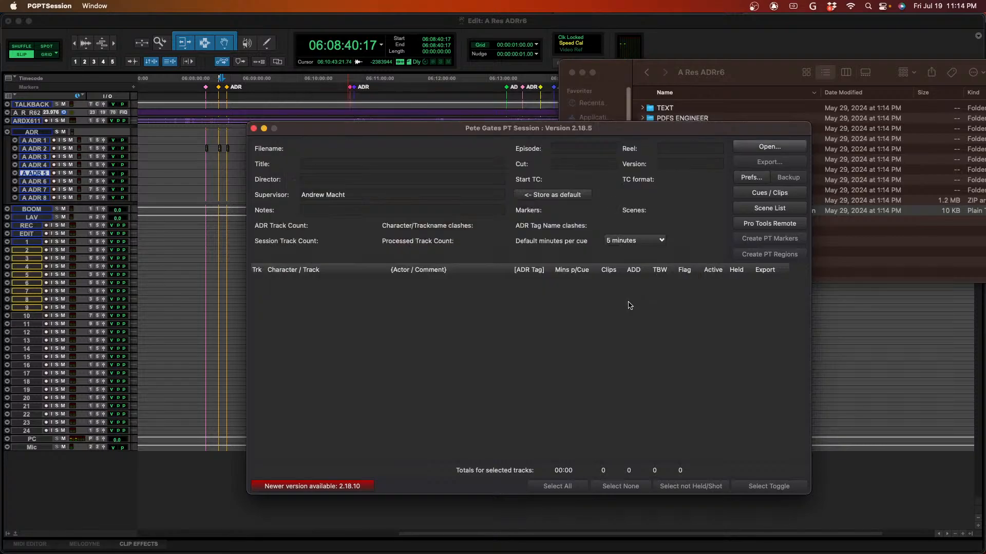
click(874, 253)
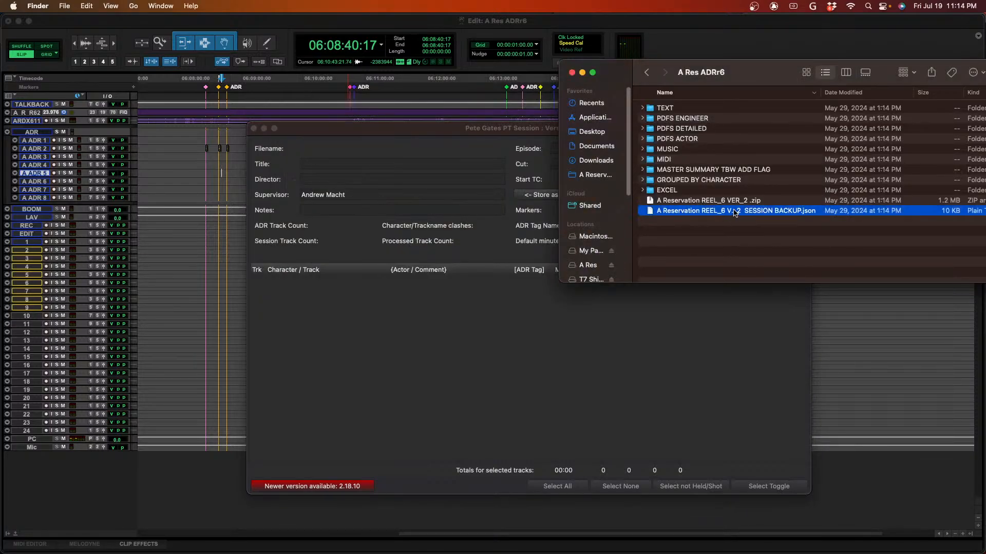
- Restore the session in PGPTSession from the A Reservation REEL_6 VER_2 SESSION BACKUP.json file and move the main window clear of the Finder window
drag(736, 212, 550, 378)
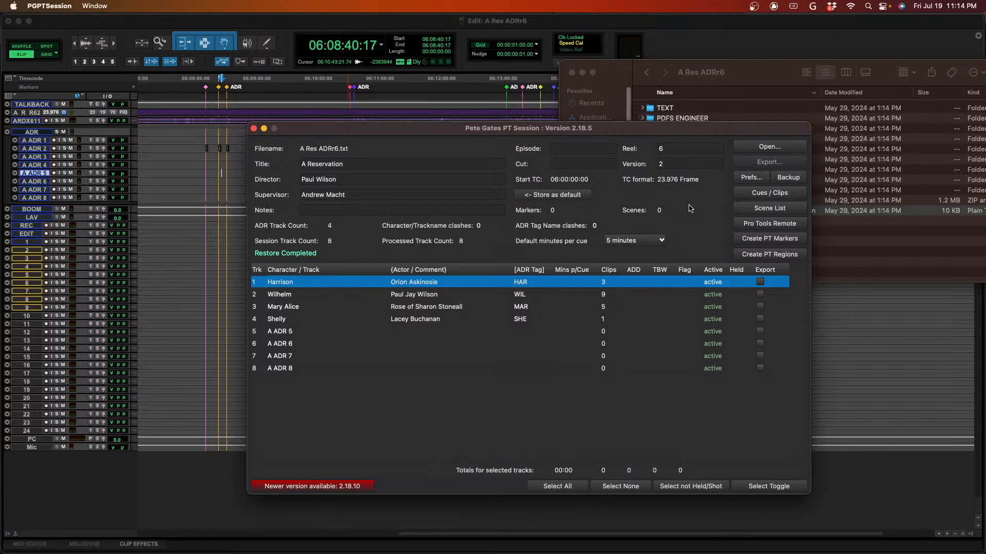
click(791, 178)
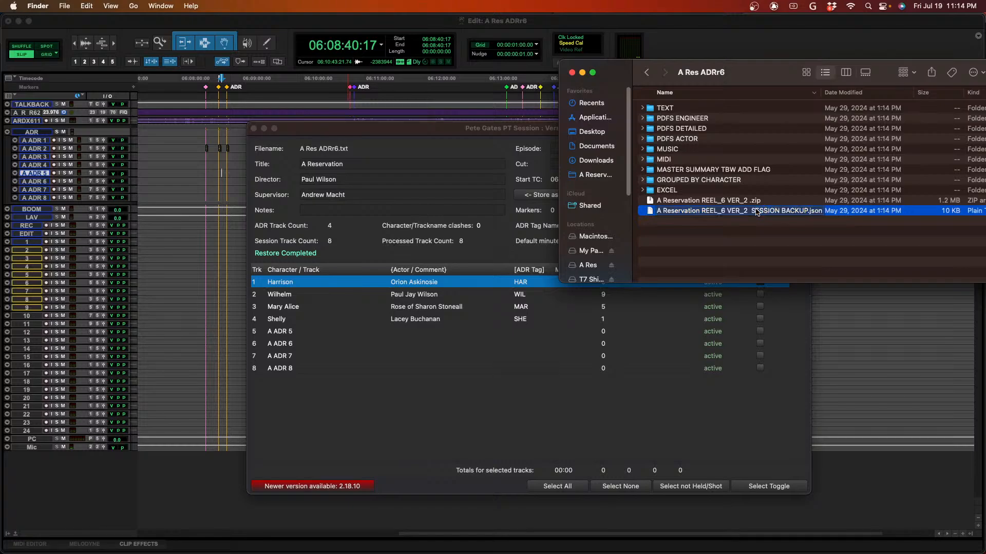
click(466, 362)
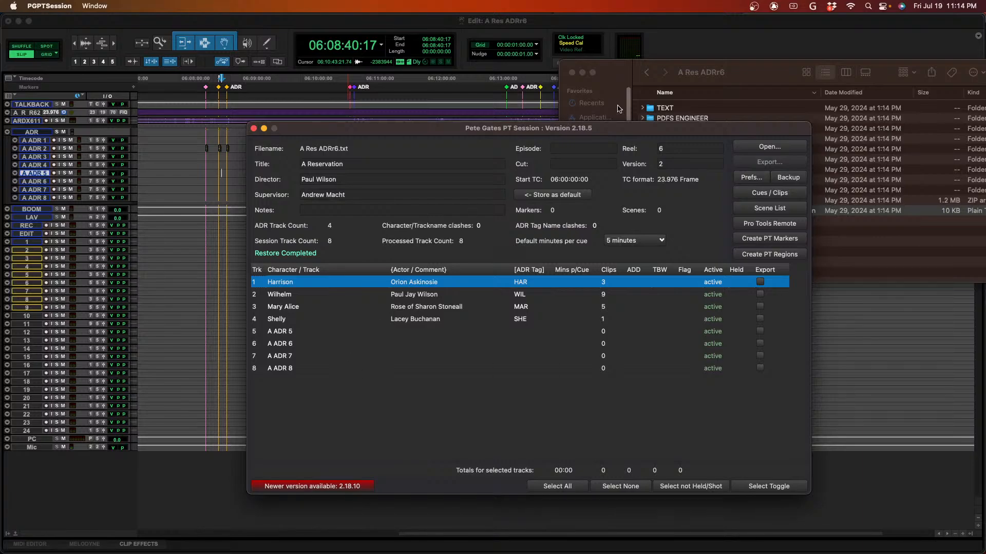
drag(582, 128, 498, 23)
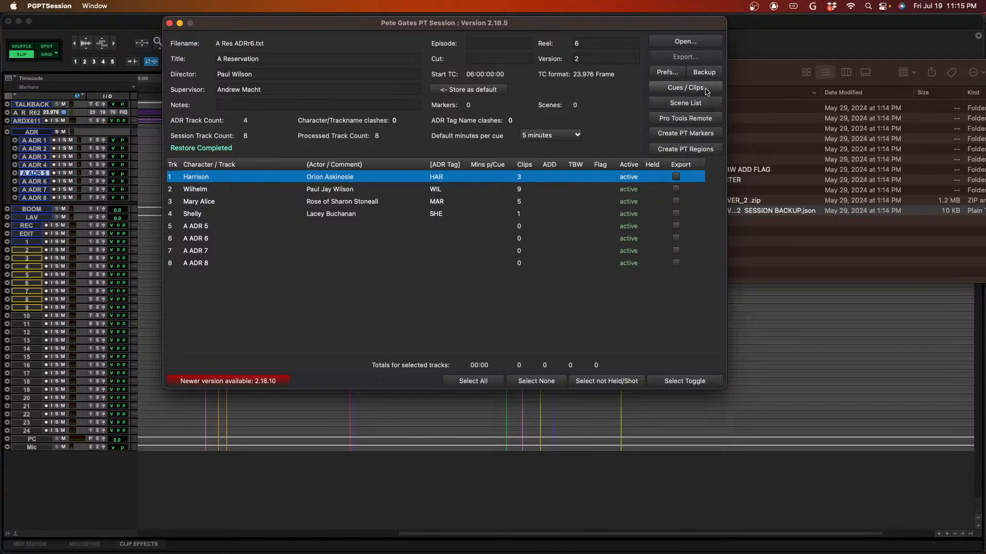
- Open the Cues / Clips list for the HAR track, step through cues HAR001 to HAR003, and close the list
click(685, 87)
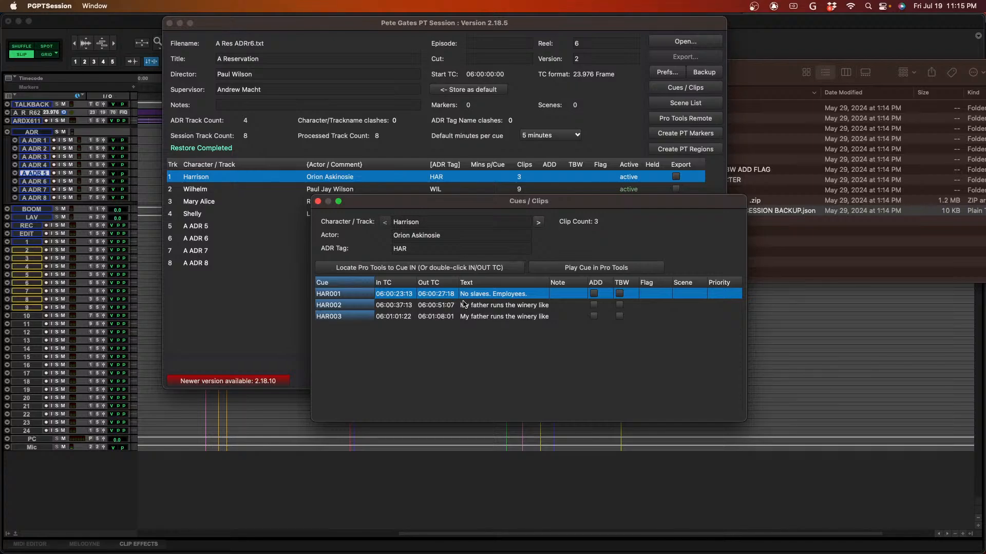
drag(528, 204, 493, 264)
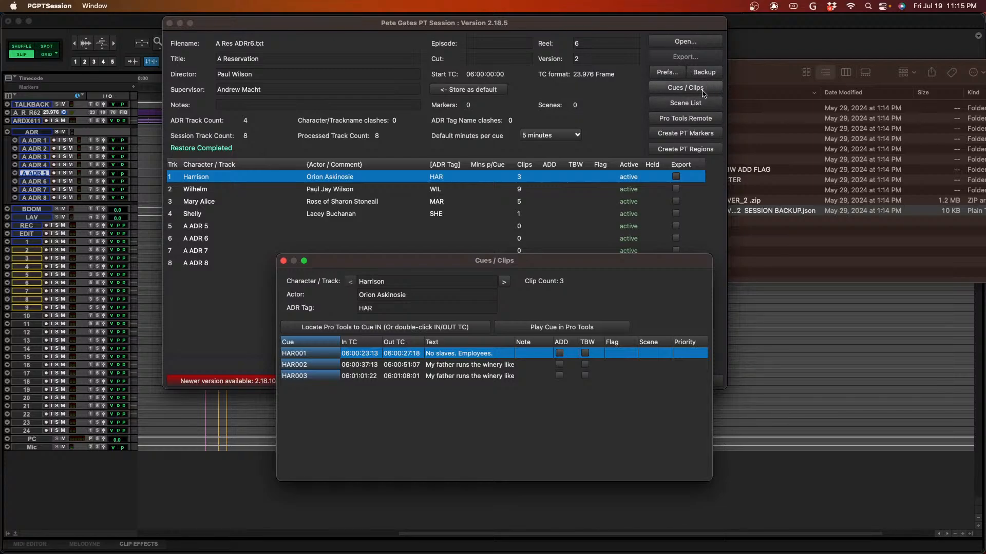
click(453, 366)
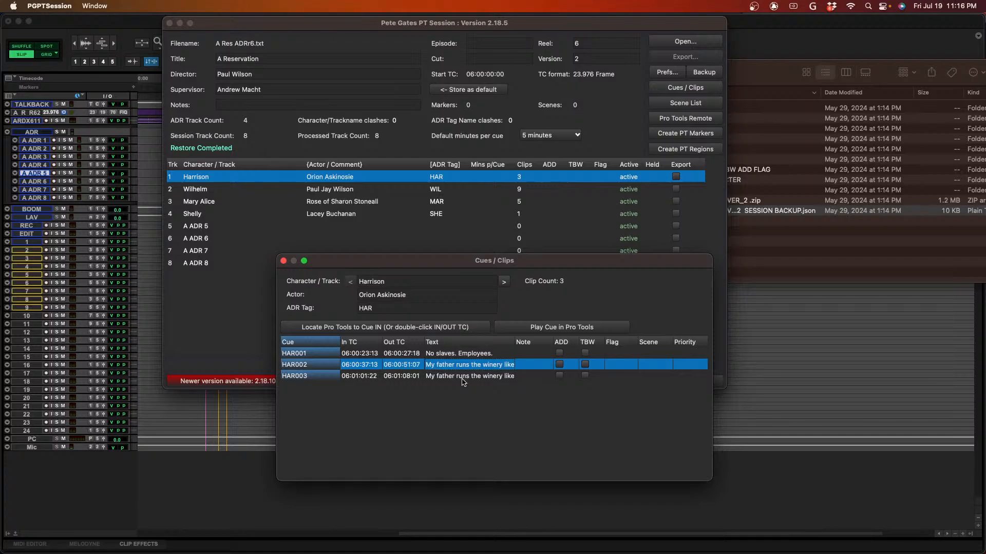
click(463, 378)
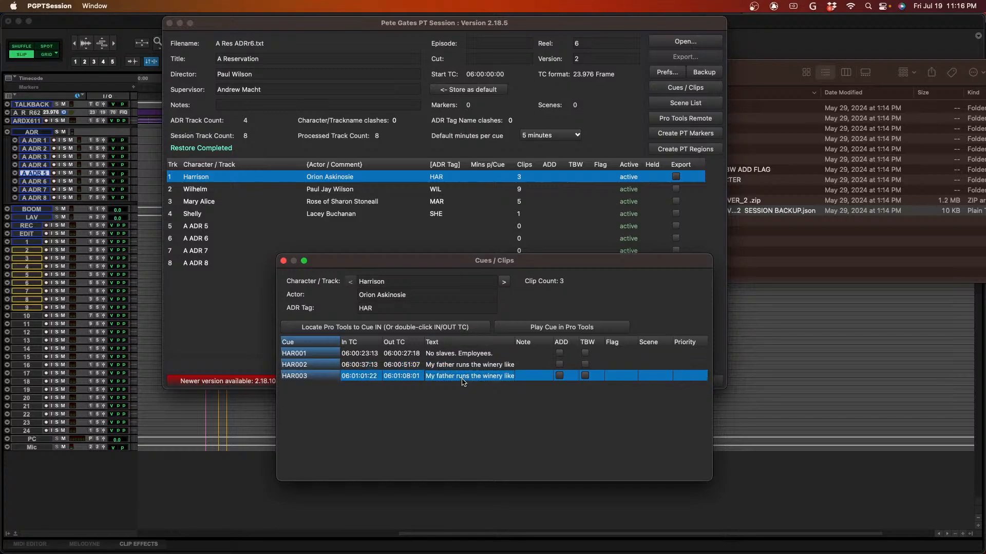
key(Up)
key(Down)
key(Up)
key(Down)
key(Up)
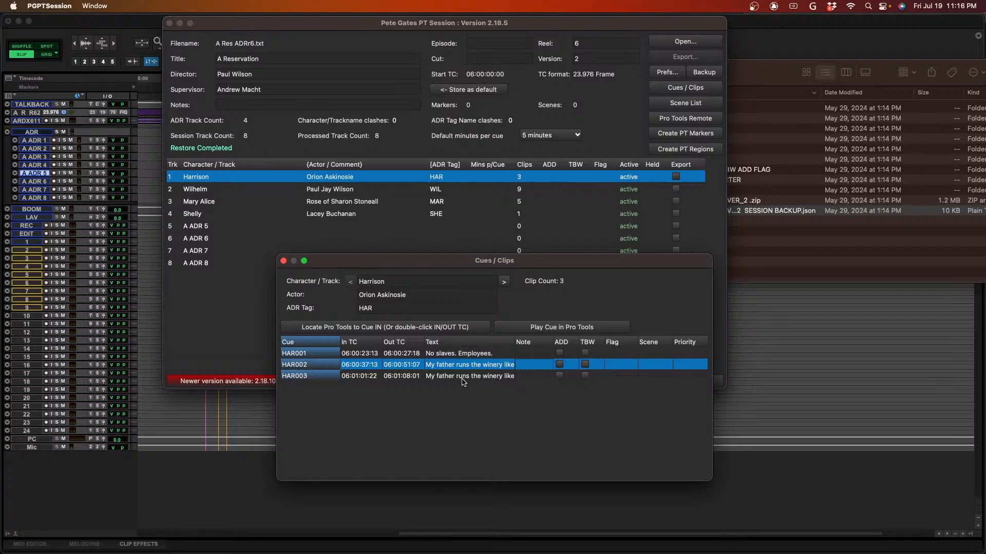
key(Down)
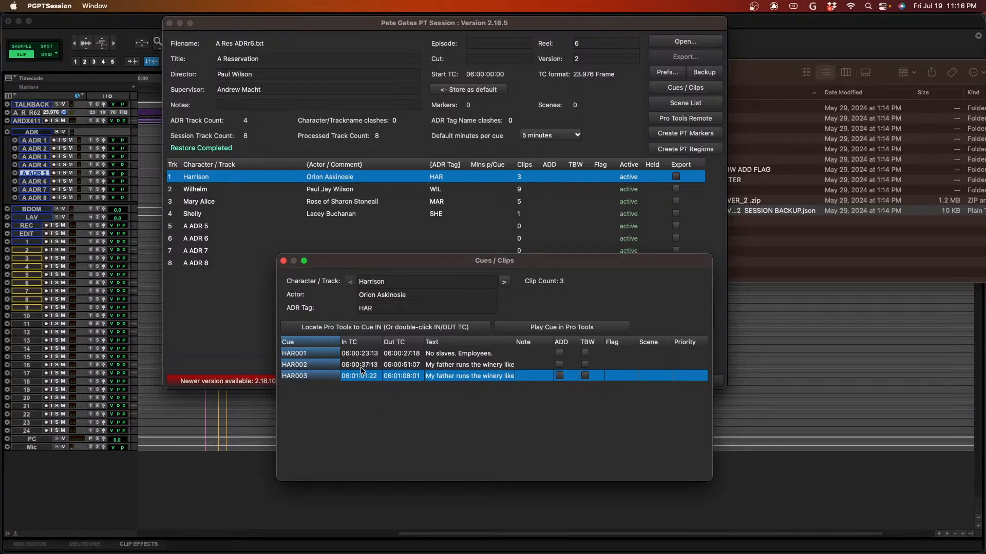
click(365, 354)
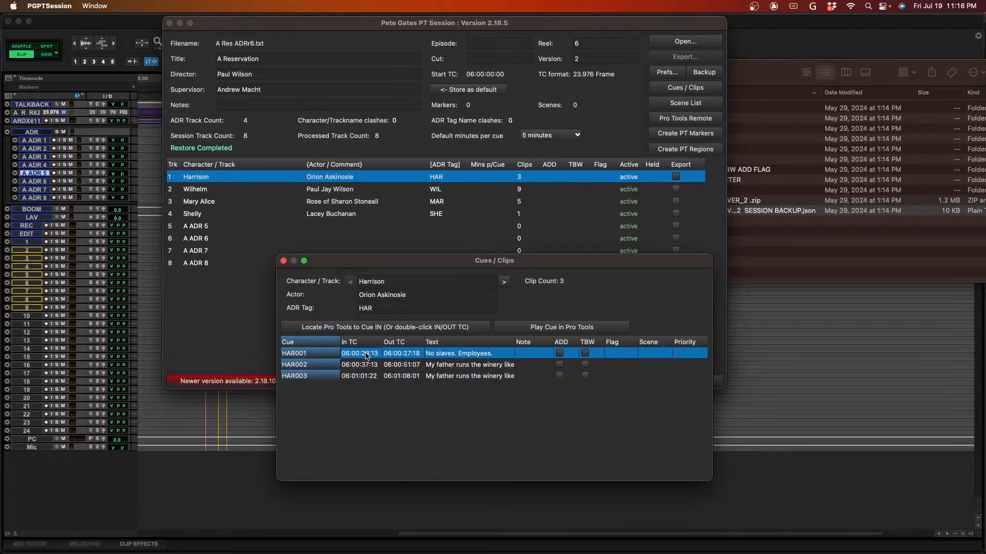
click(284, 261)
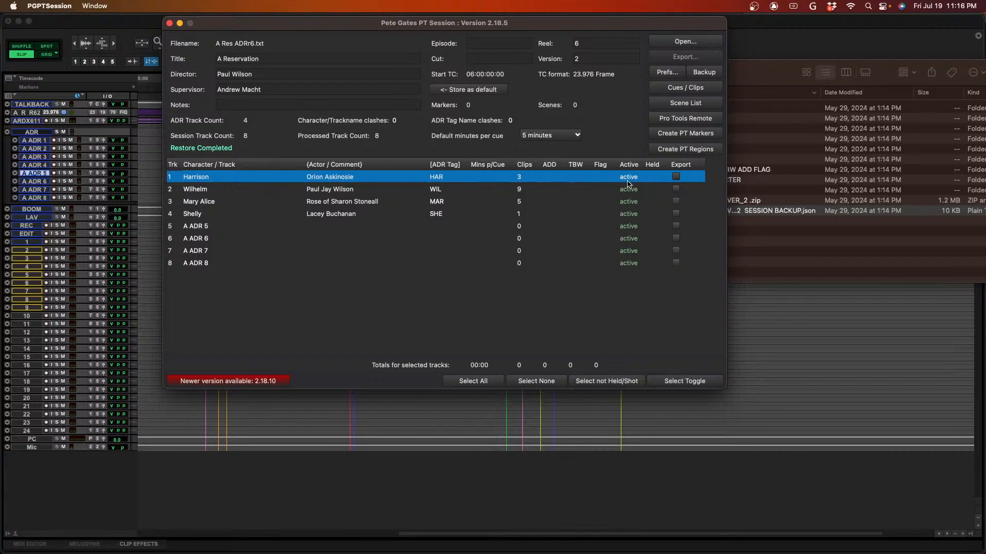
click(688, 90)
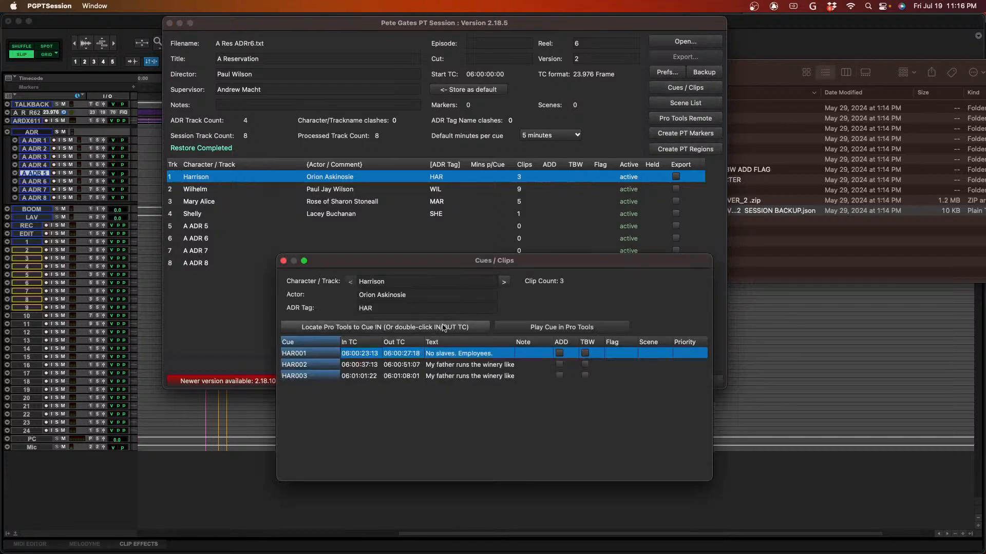
click(284, 261)
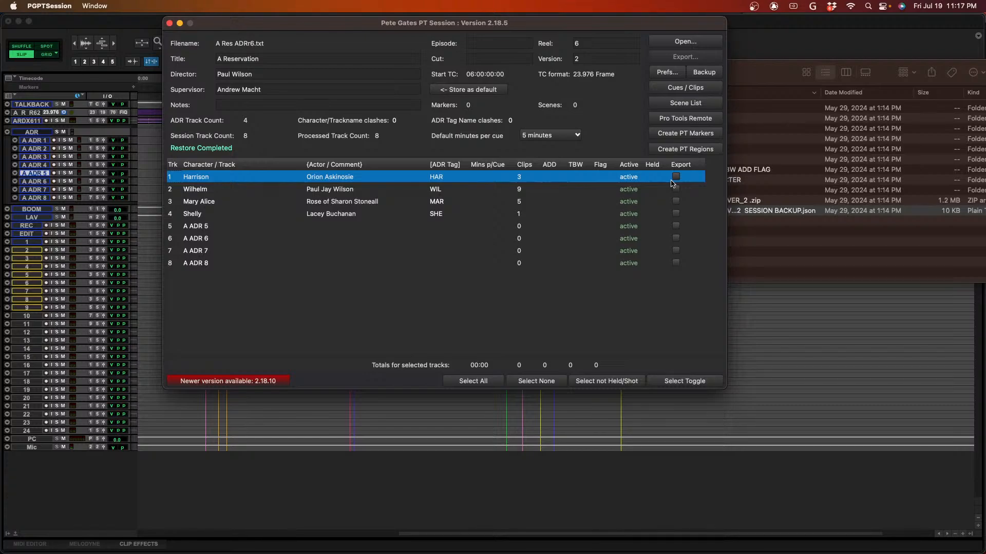
- Open the Pro Tools Remote window and the Cues / Clips list and arrange them side by side without overlapping
click(685, 118)
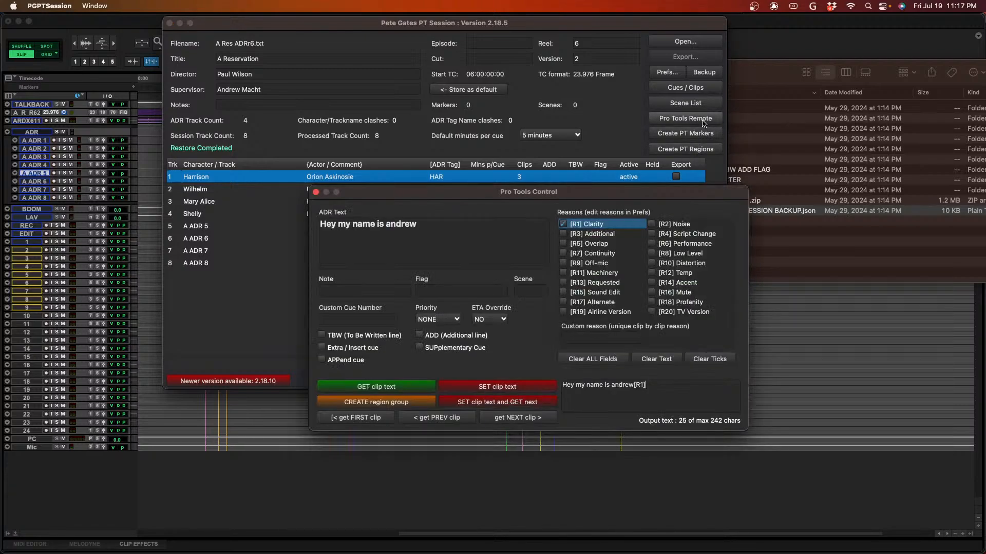
drag(625, 195, 317, 315)
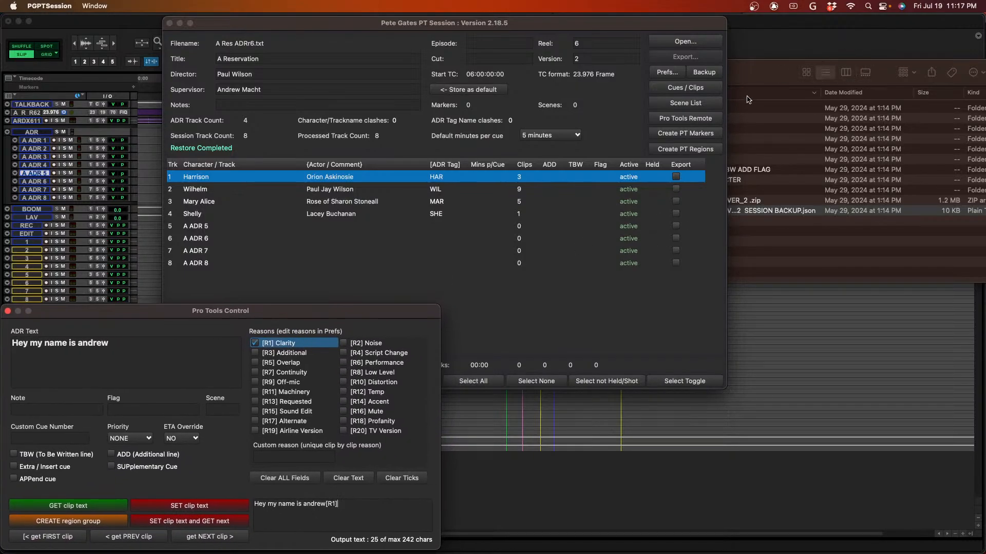
click(688, 88)
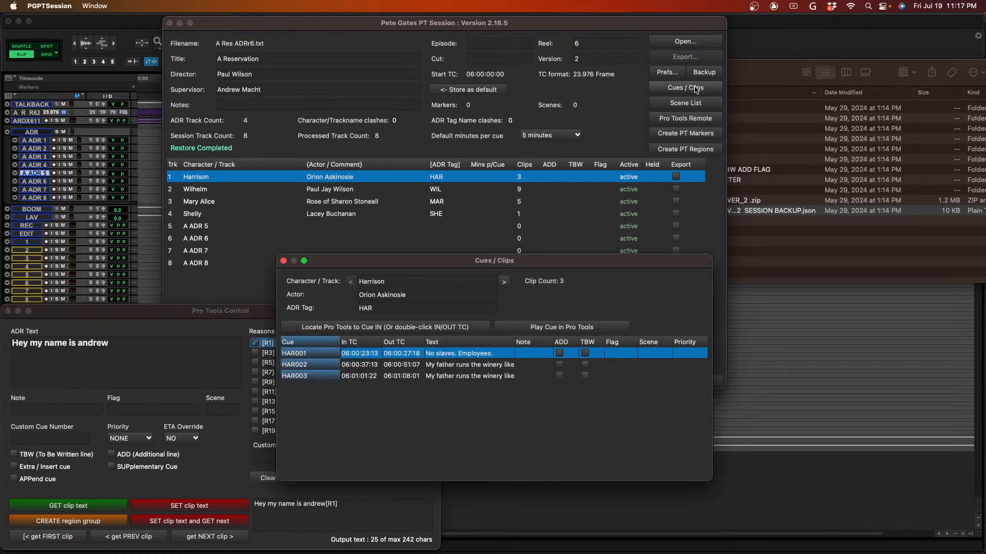
drag(573, 263, 844, 337)
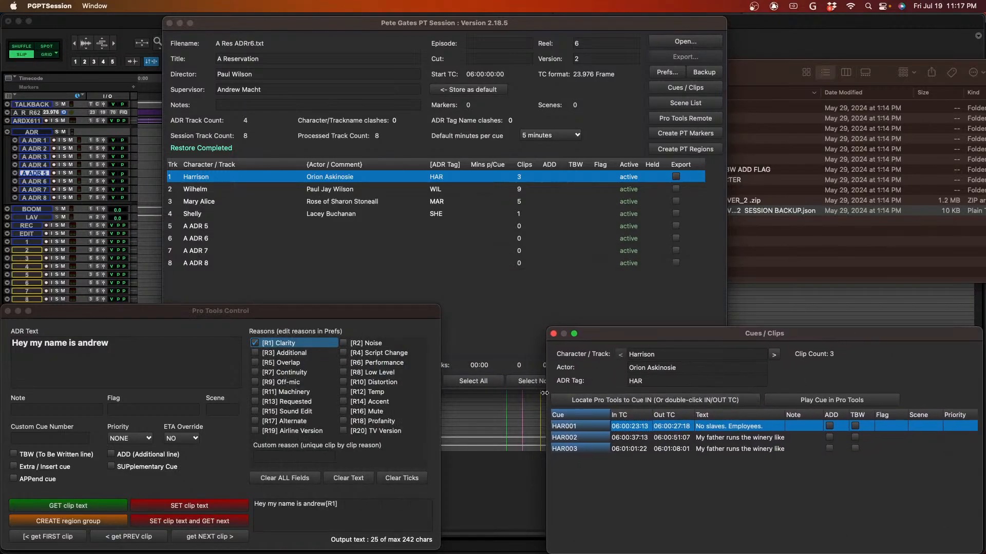
- Locate Pro Tools to the in point of cue HAR001 and load the first clip's text into the remote
click(575, 400)
click(627, 400)
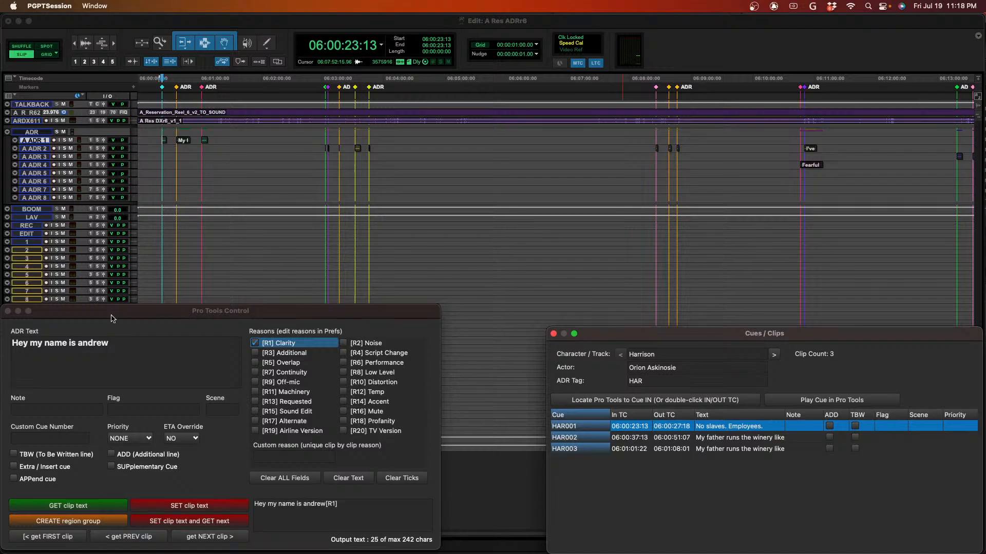
click(50, 541)
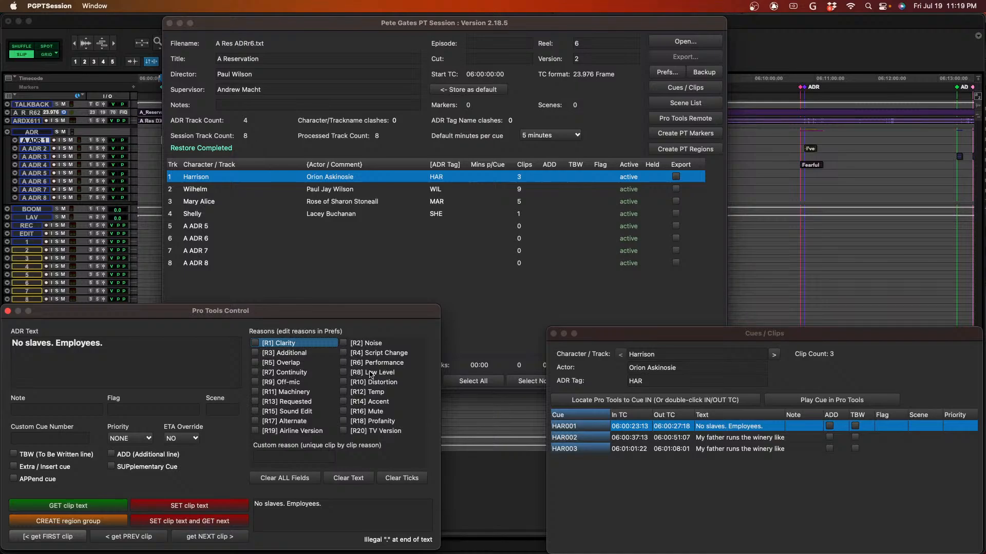
- Assign the [R6] Performance reason to the "No slaves. Employees." clip and play it in Pro Tools
click(344, 363)
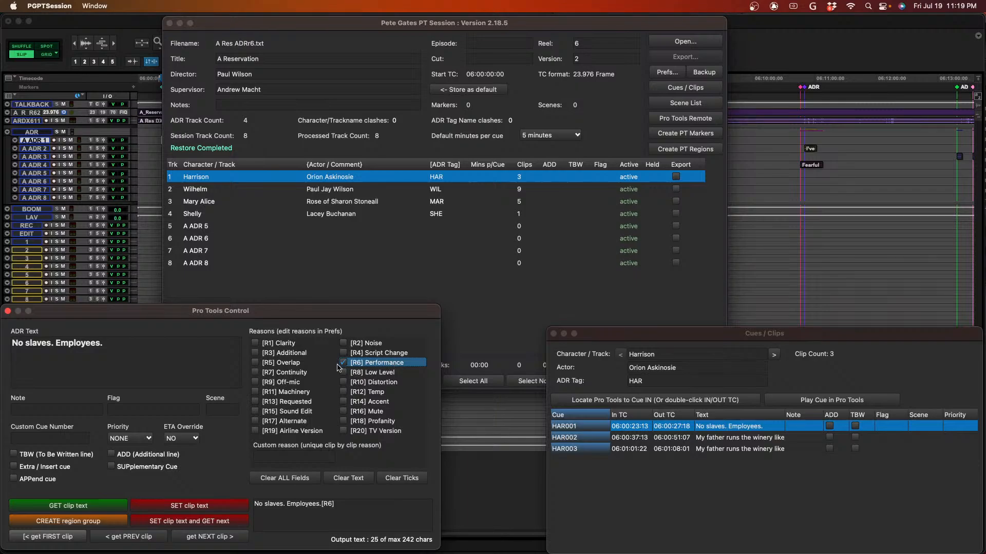
click(45, 411)
key(super+Tab)
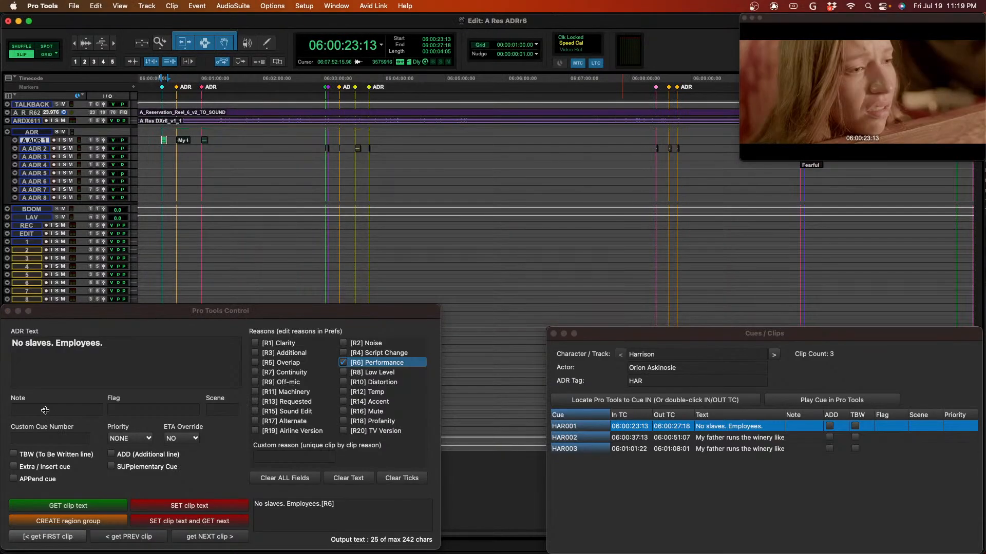
key(space)
- Enter the note "non-sync" for the clip, write the text to it and get the next clip
click(45, 410)
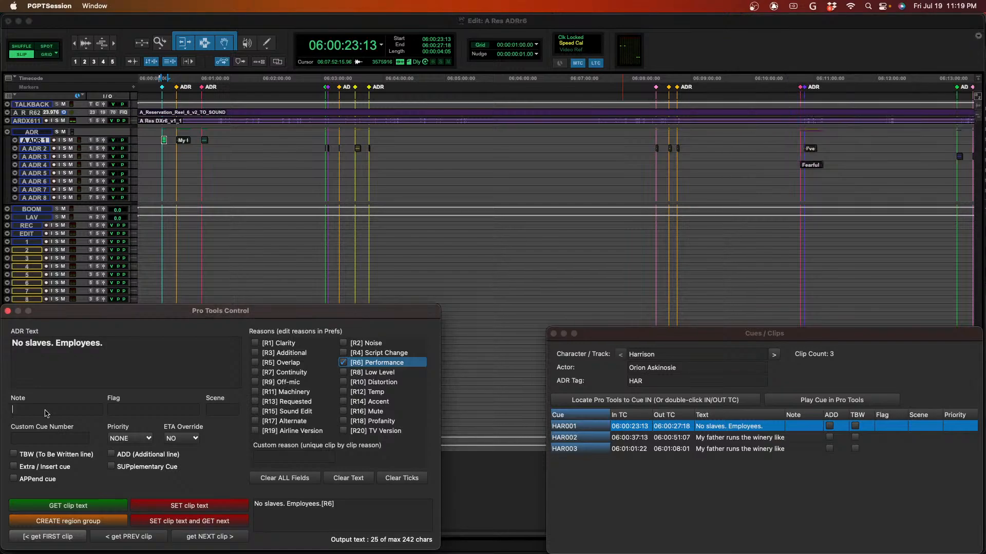
text(No sync)
key(BackSpace)
key(BackSpace)
key(BackSpace)
key(BackSpace)
key(BackSpace)
key(BackSpace)
key(BackSpace)
key(BackSpace)
text(non-sync)
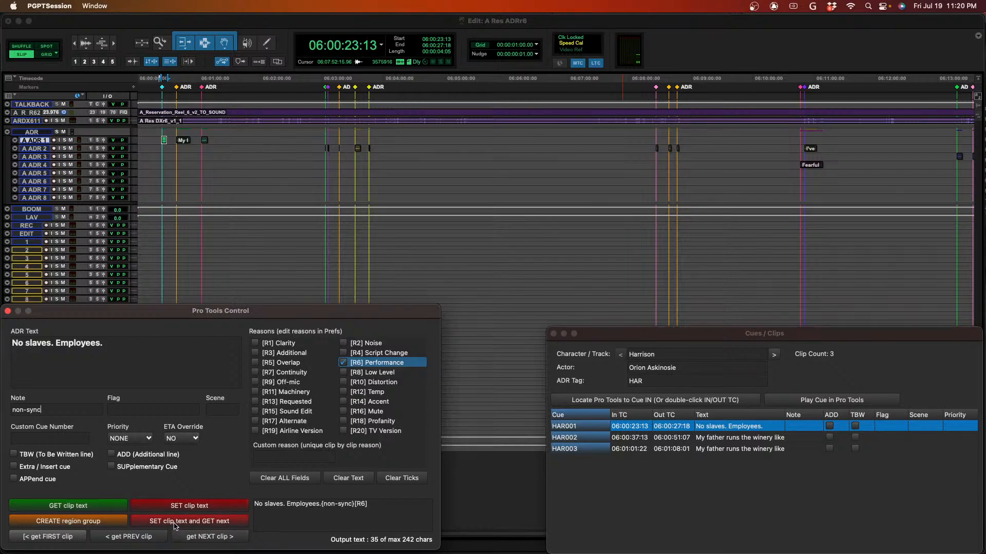
click(190, 528)
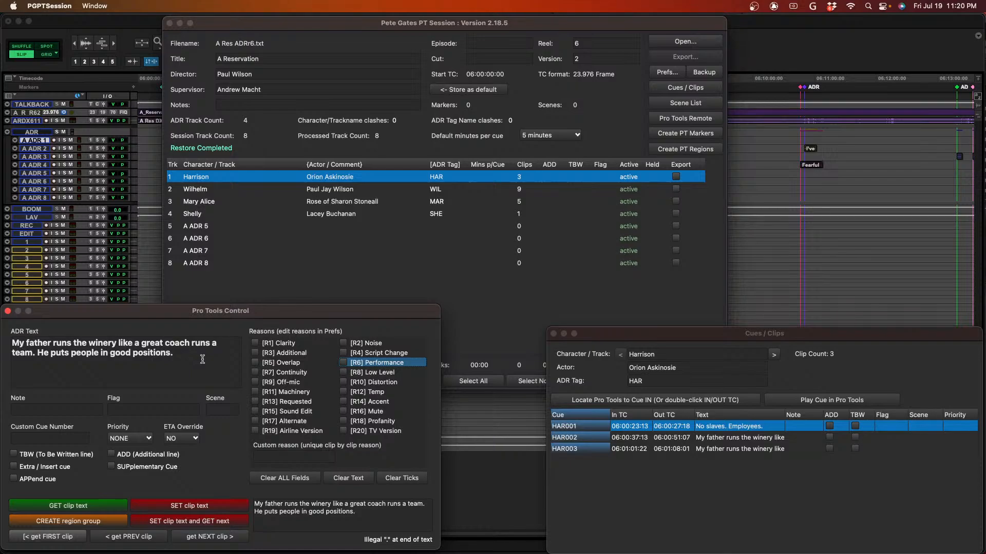
- Give the second winery clip the [R6] Performance reason and the note "non-sync", write its text and get the next clip
click(343, 363)
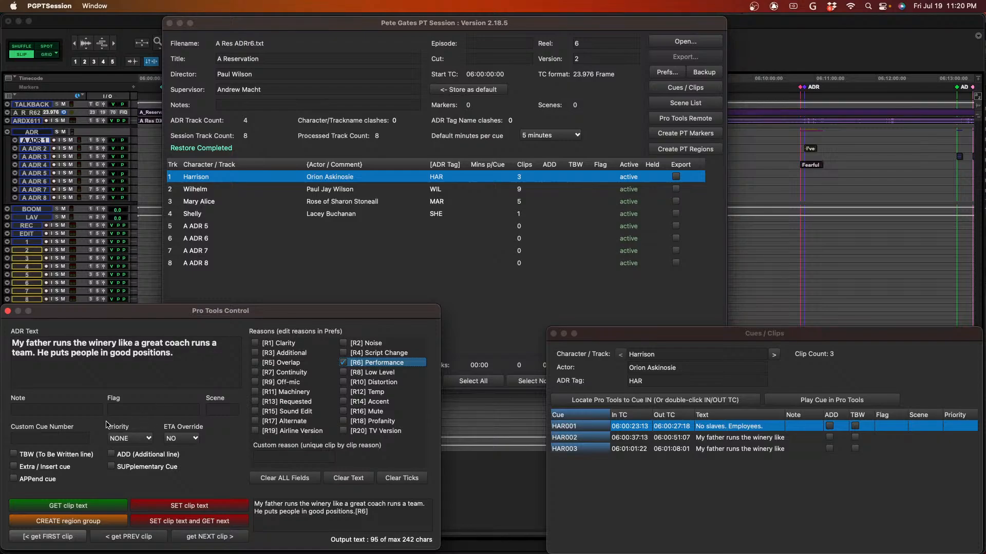
click(79, 412)
text(non-sync)
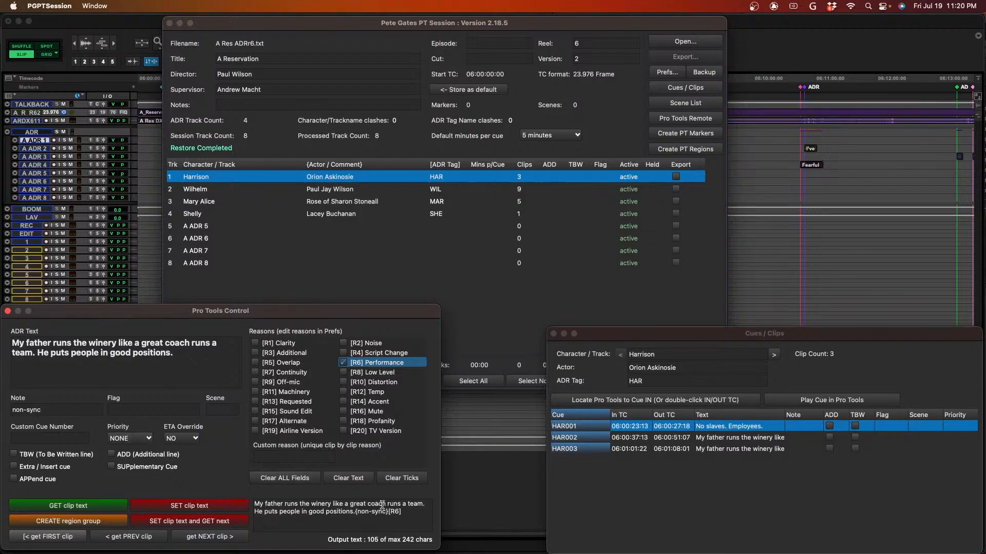
click(210, 522)
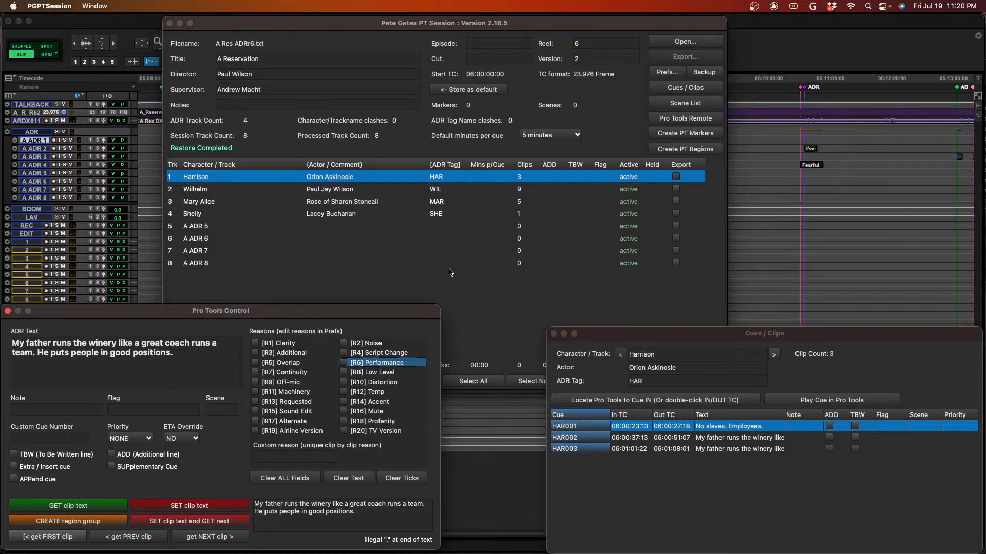
- Play the third clip in Pro Tools and copy the comment "All men think their geese are swans." from its ADR marker
key(super+Tab)
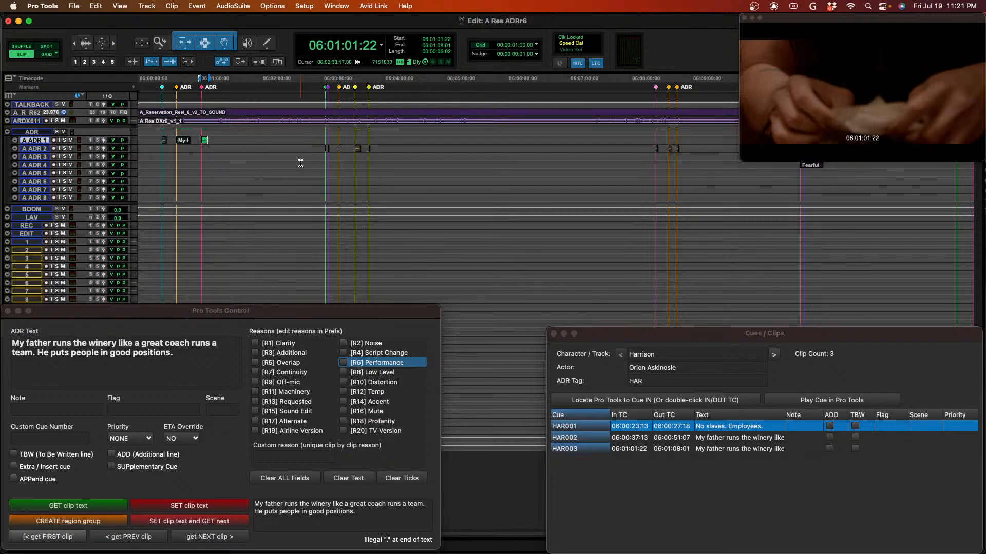
key(space)
double_click(208, 85)
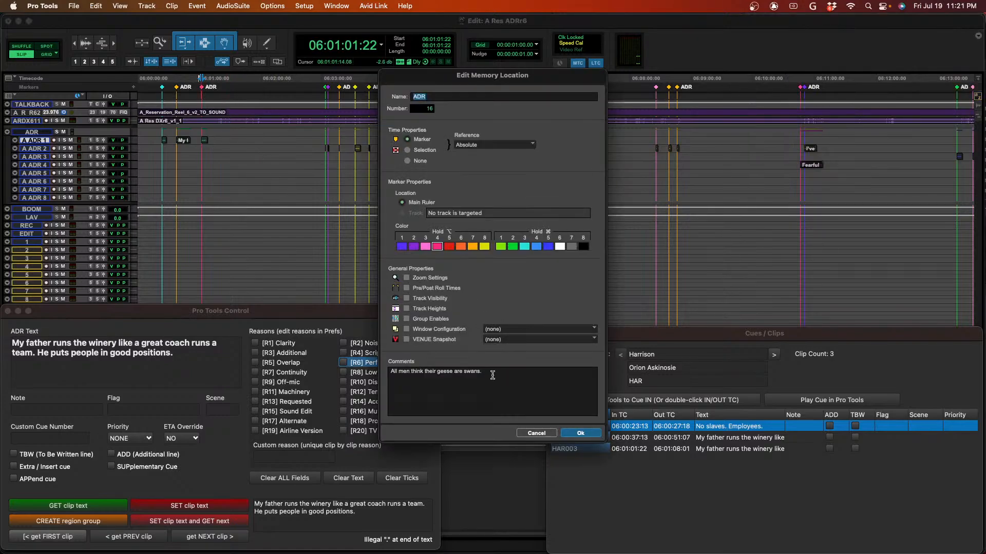
drag(492, 374, 382, 373)
key(super+c)
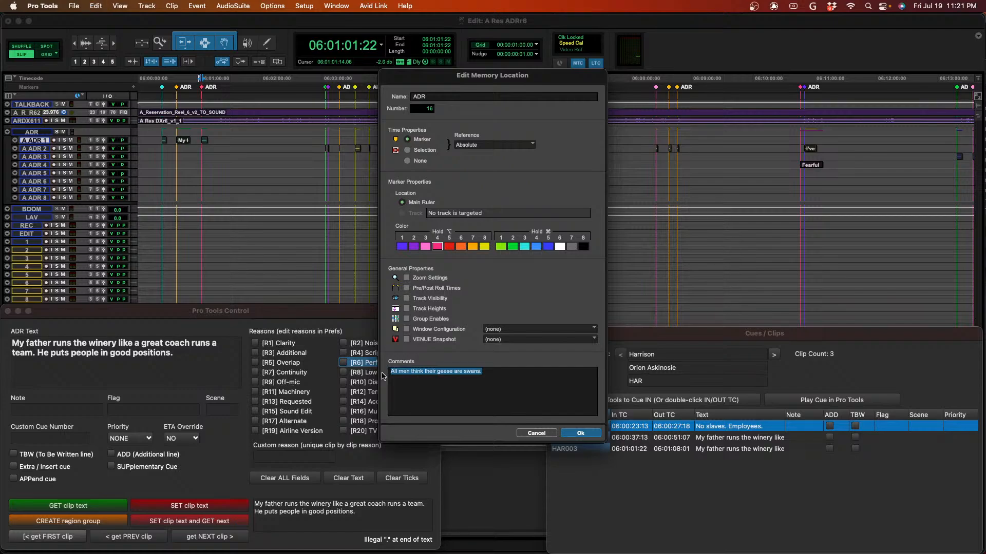
key(Return)
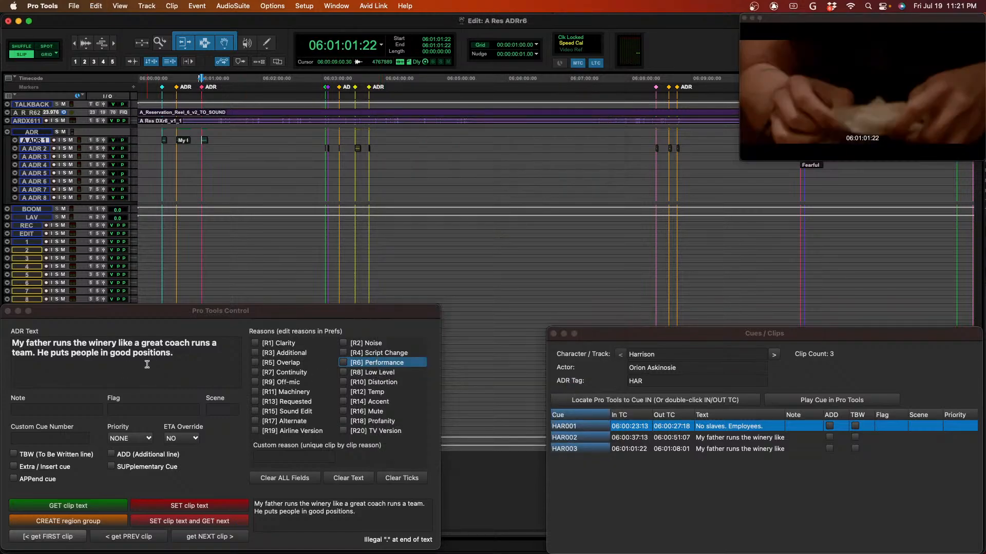
- Replace the third clip's ADR text with "All men think their geese are swans." and assign the [R6] Performance reason
click(186, 357)
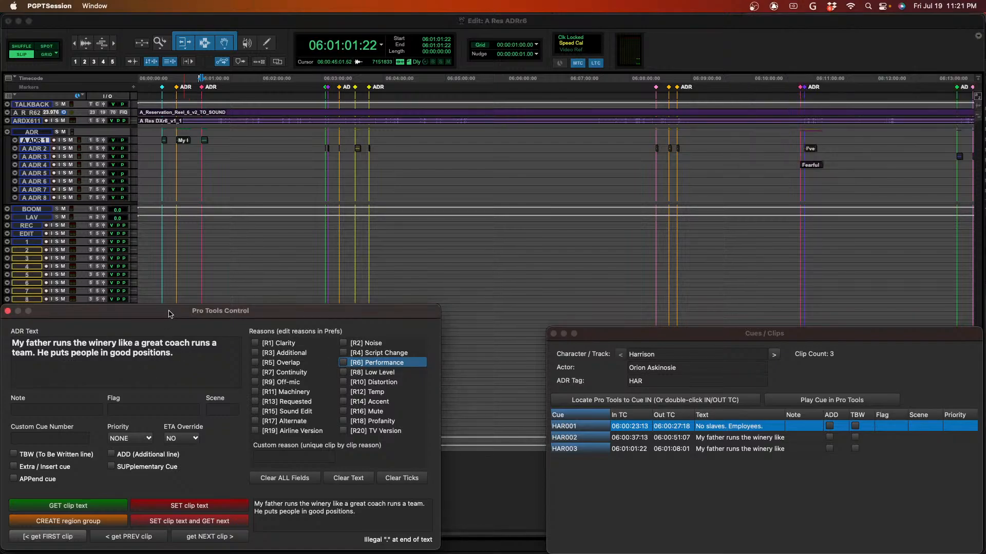
drag(177, 354, 1, 335)
key(super+v)
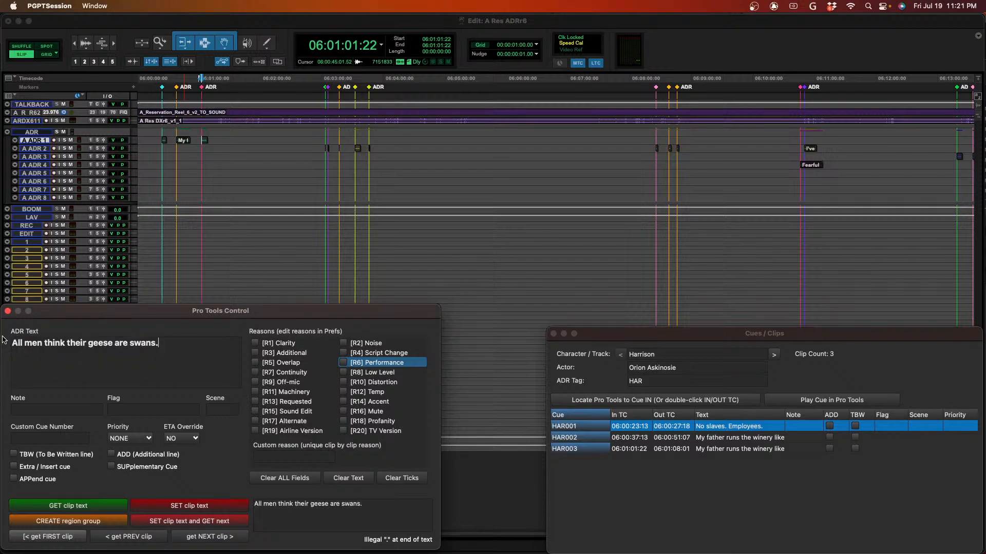
click(343, 363)
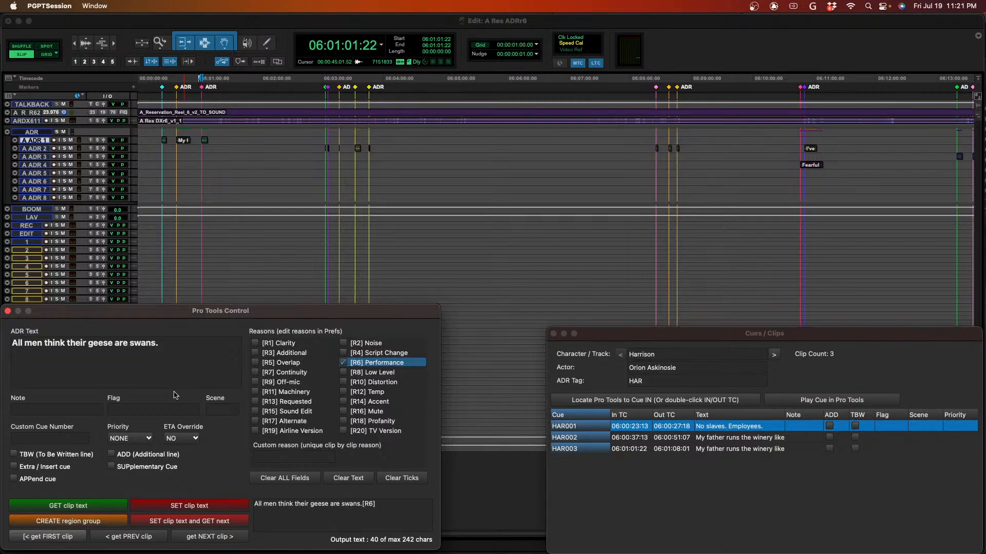
- Enter the note "non-sync" for the "All men think their geese are swans." clip, write its text and get the next clip
click(60, 411)
text(non-sync)
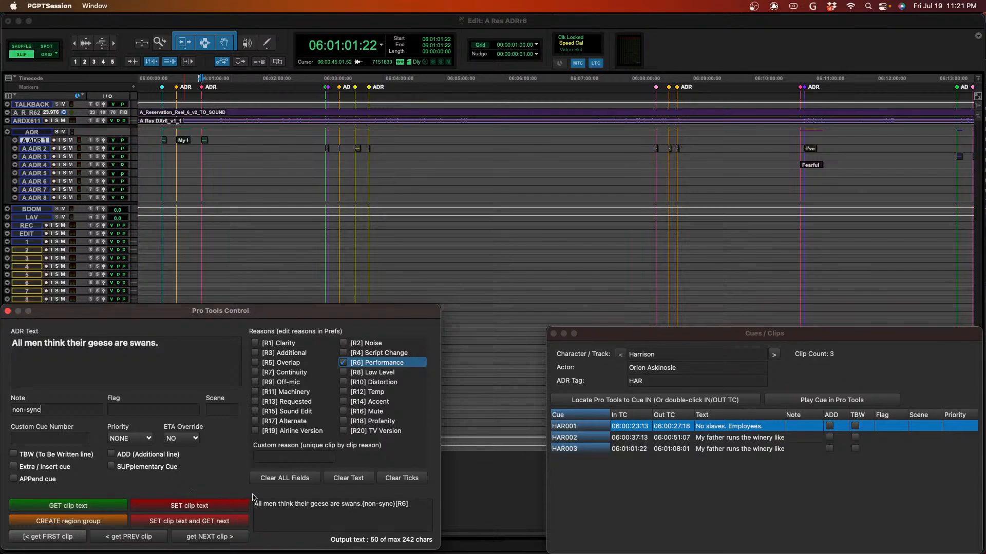
click(232, 522)
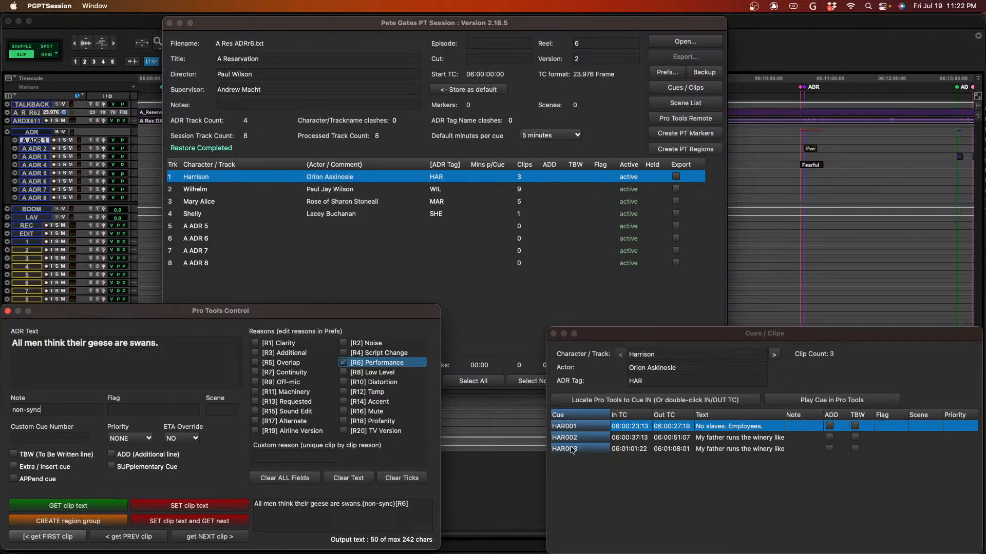
- Switch the cue list to Wilhelm, locate Pro Tools to cue WIL001 and get the track's first clip into the remote
click(774, 354)
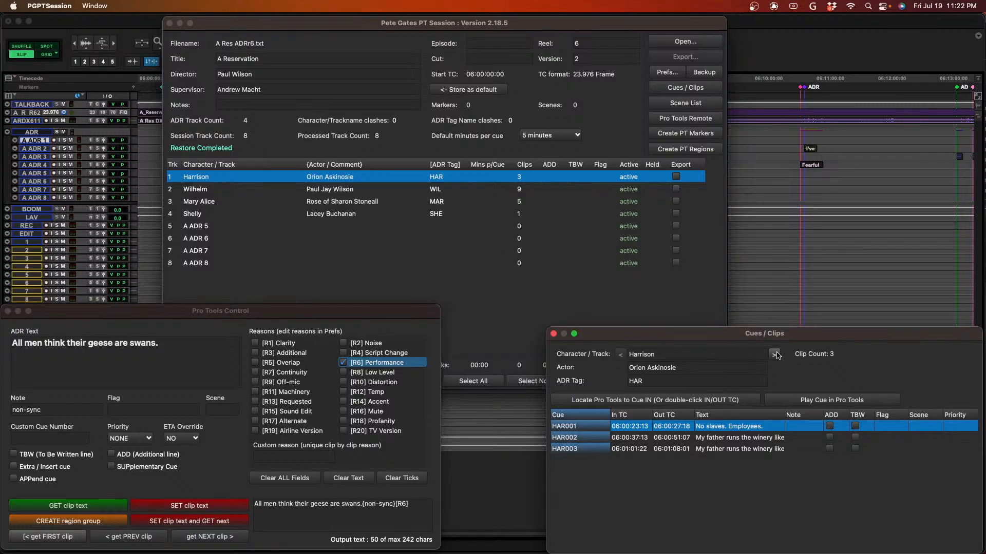
click(773, 355)
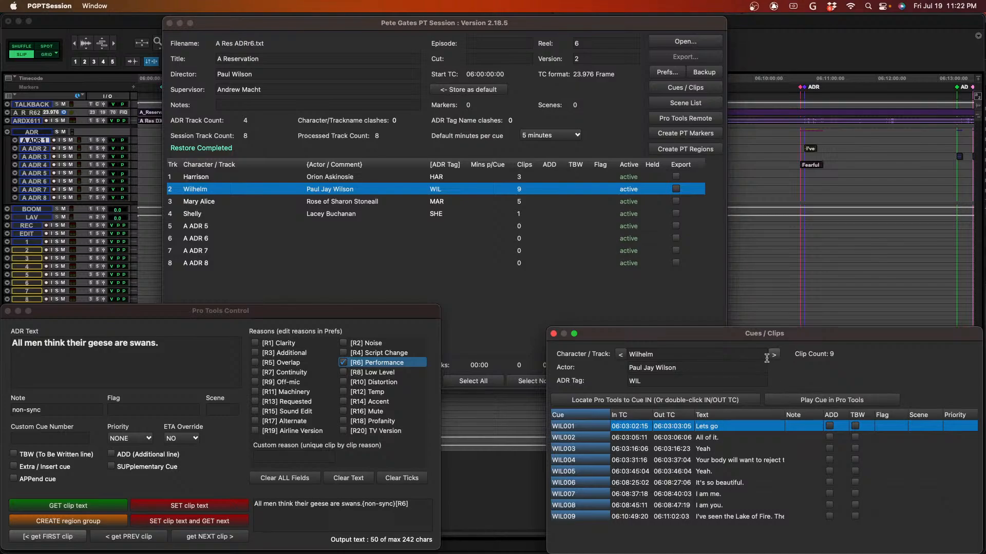
click(620, 355)
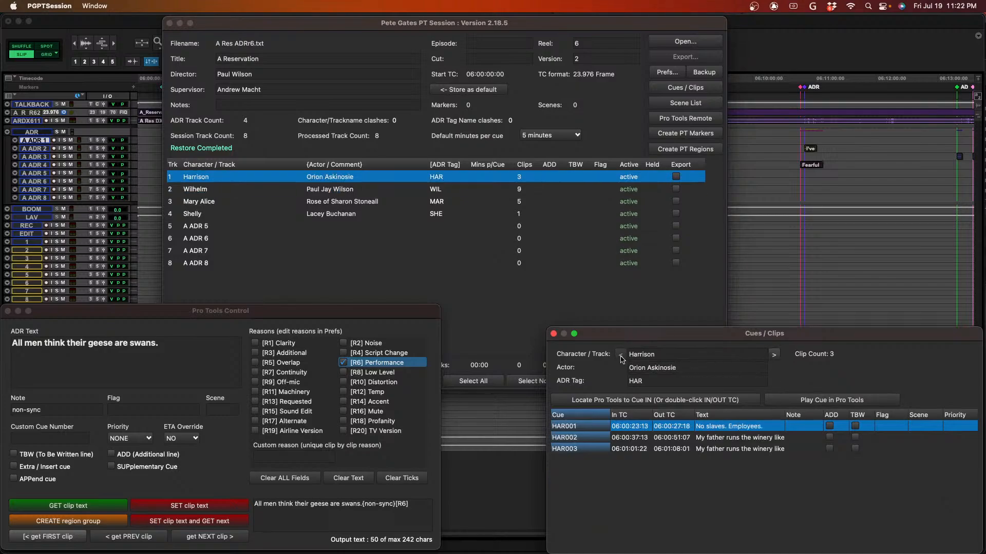
click(774, 356)
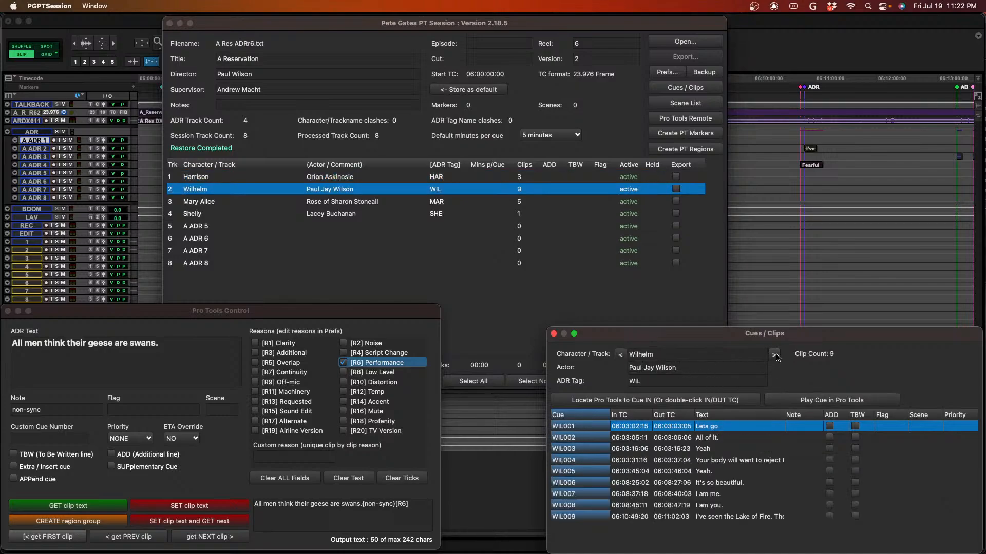
click(625, 402)
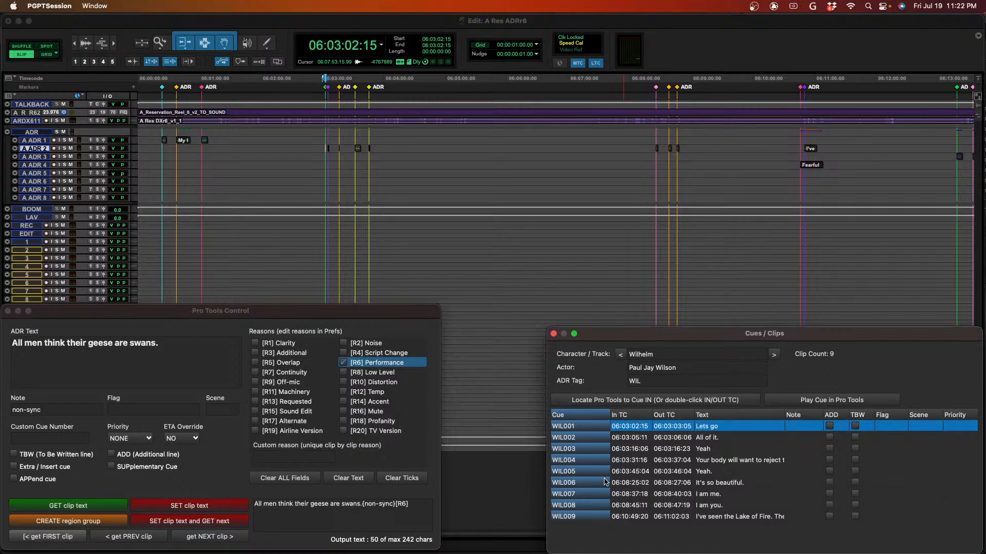
click(53, 537)
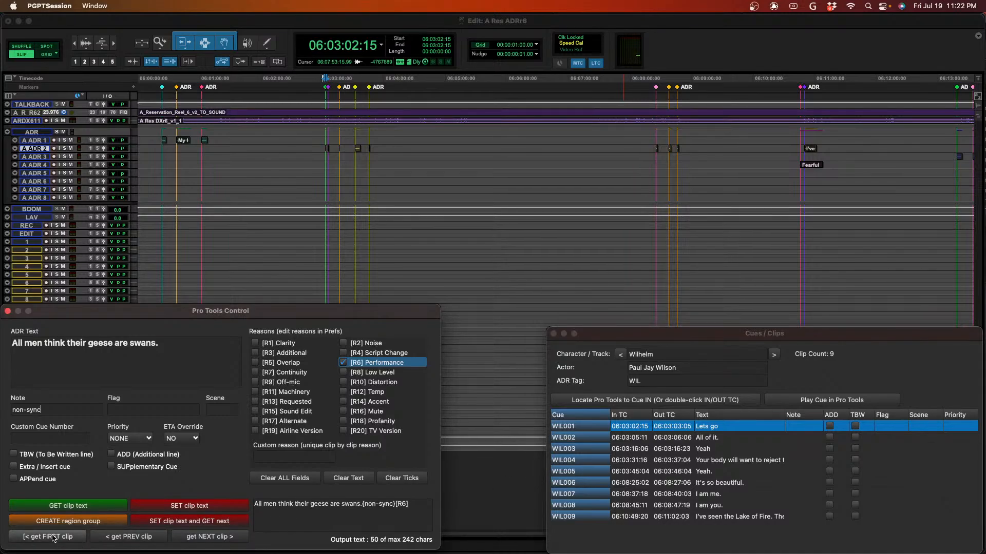
click(53, 537)
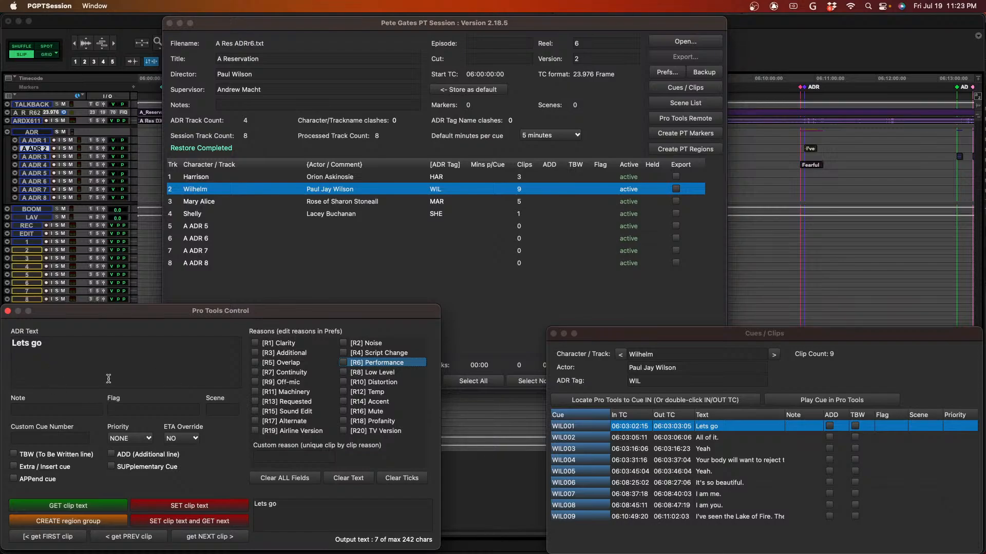
- Check the "Lets go" clip in Pro Tools, assign the note "non-sync" and [R9] Off-mic reason, then write its text and get the next clip
key(super+Tab)
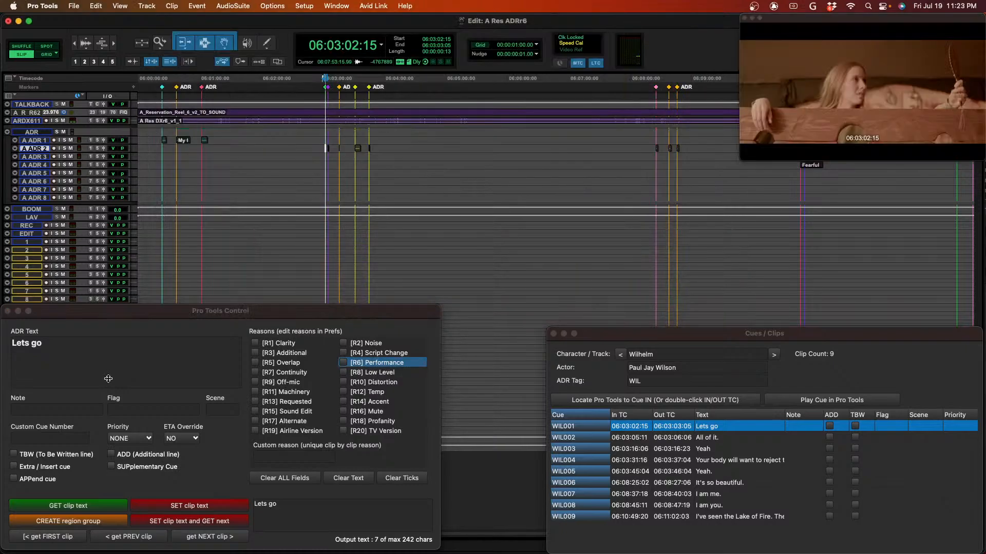
click(49, 413)
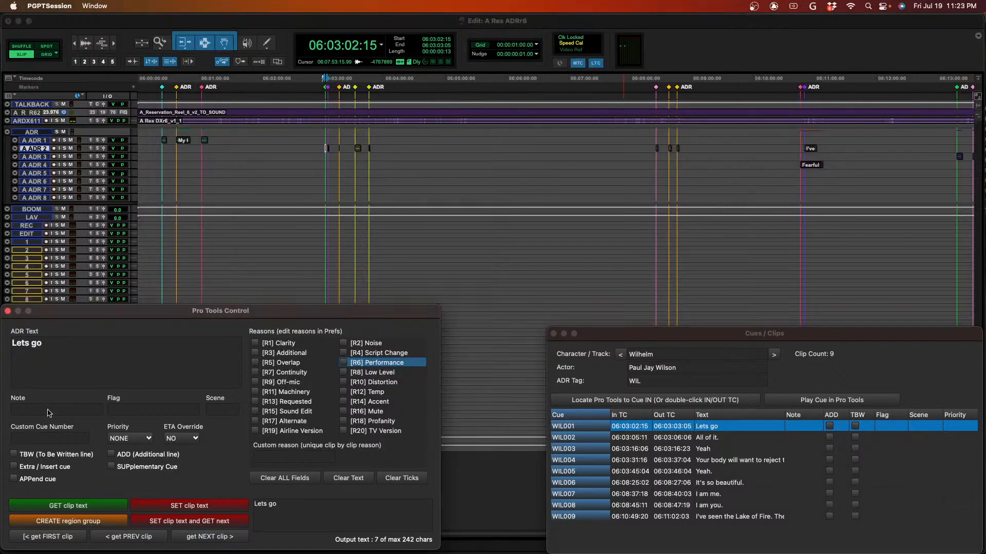
click(47, 412)
text(non-sync)
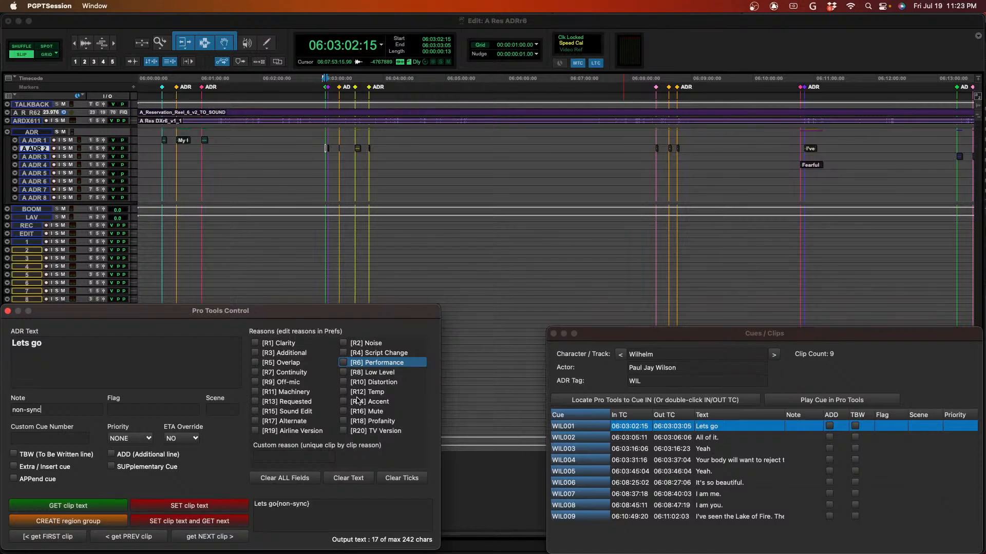
click(255, 382)
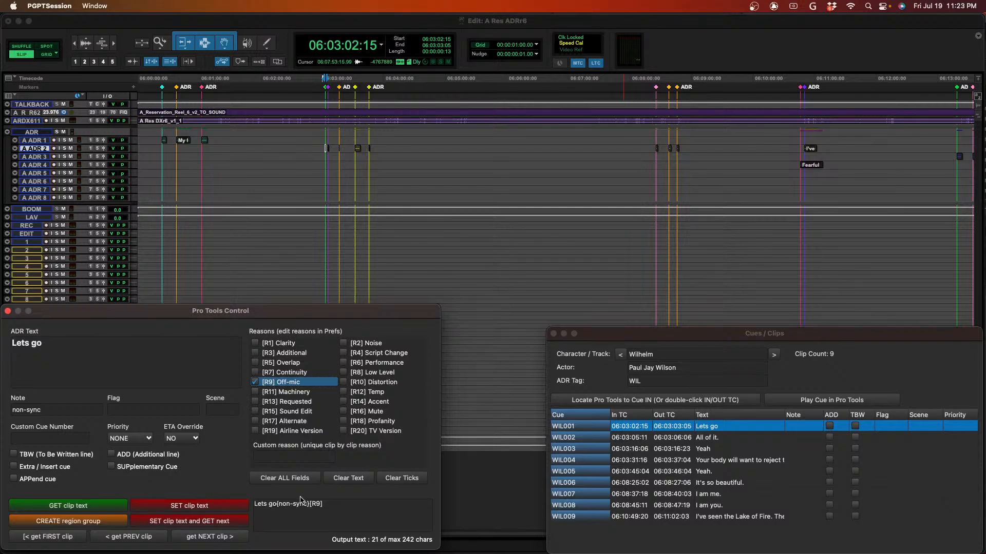
click(233, 522)
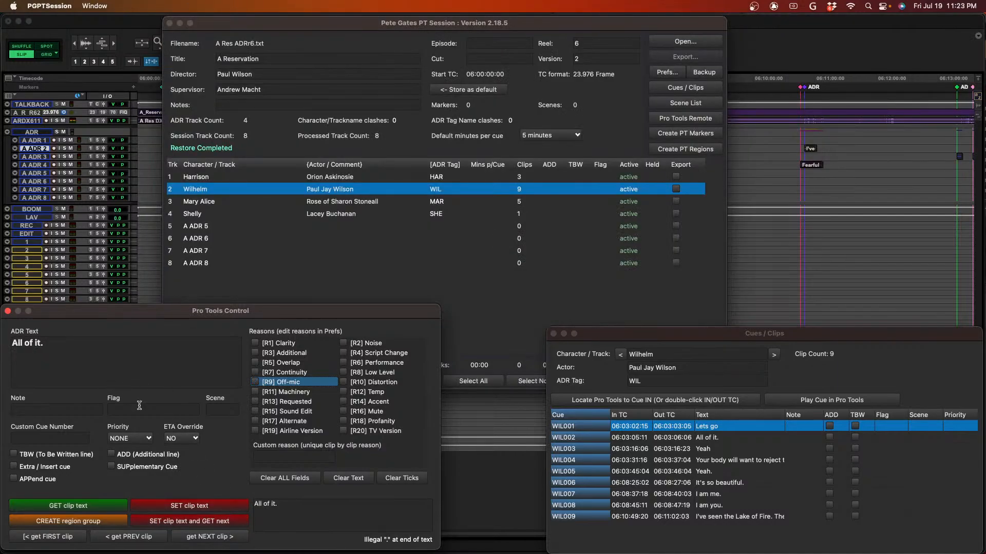
- Give the "All of it." clip the [R9] Off-mic reason and the note "non-sync", write its text and get the next clip
click(255, 382)
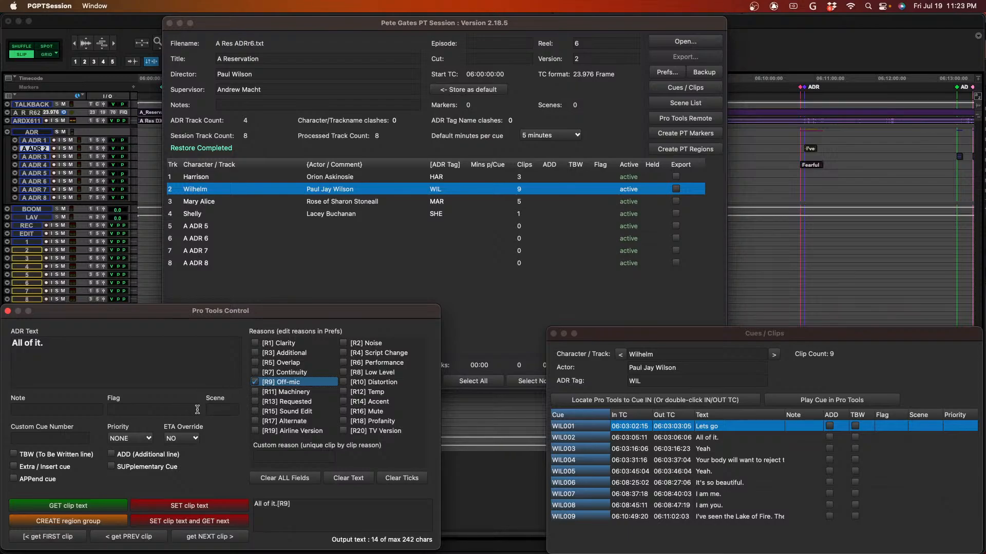
click(86, 411)
text(non-sync)
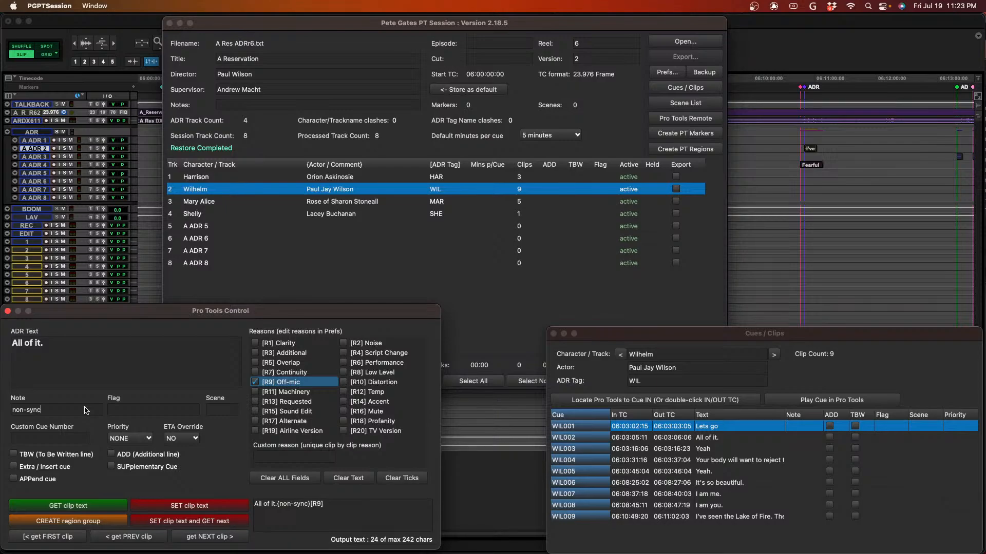
key(super+Tab)
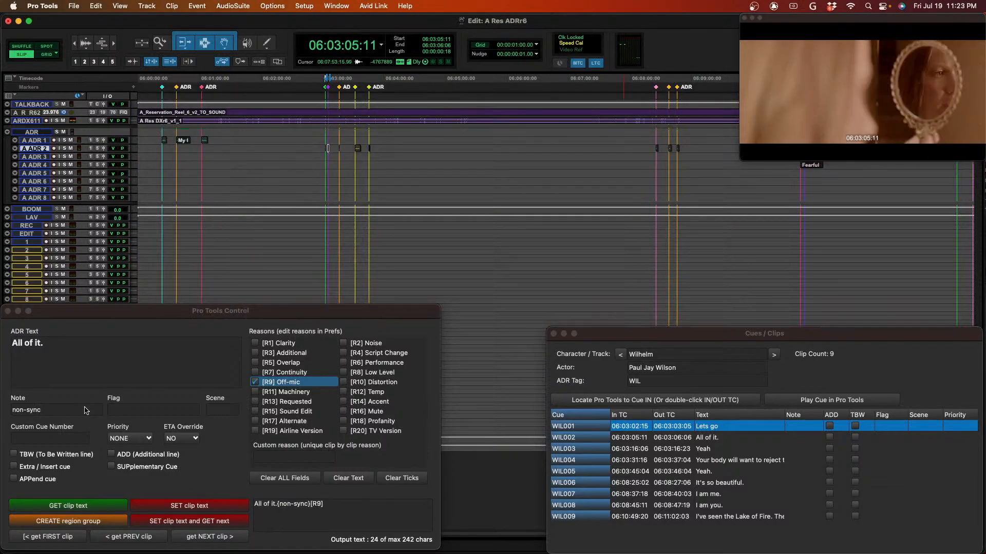
key(super+Tab)
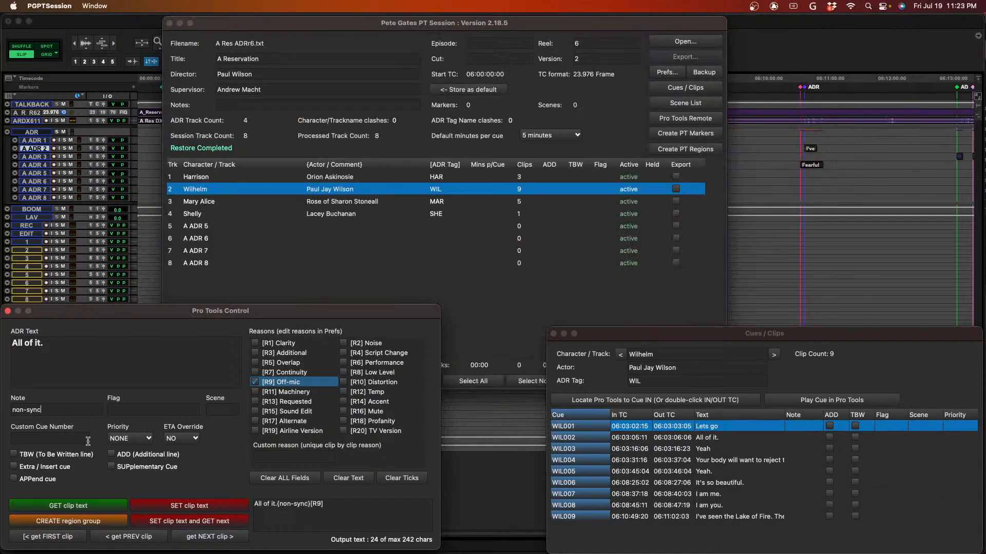
click(180, 521)
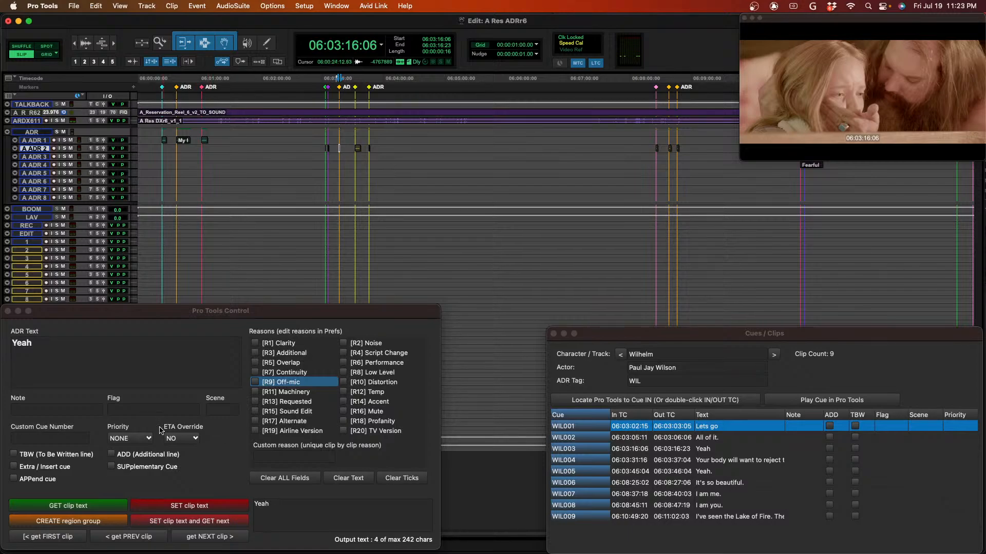
- Give the "Yeah" clip the note "sync" and the [R9] Off-mic reason, write its text and get the next clip
click(72, 414)
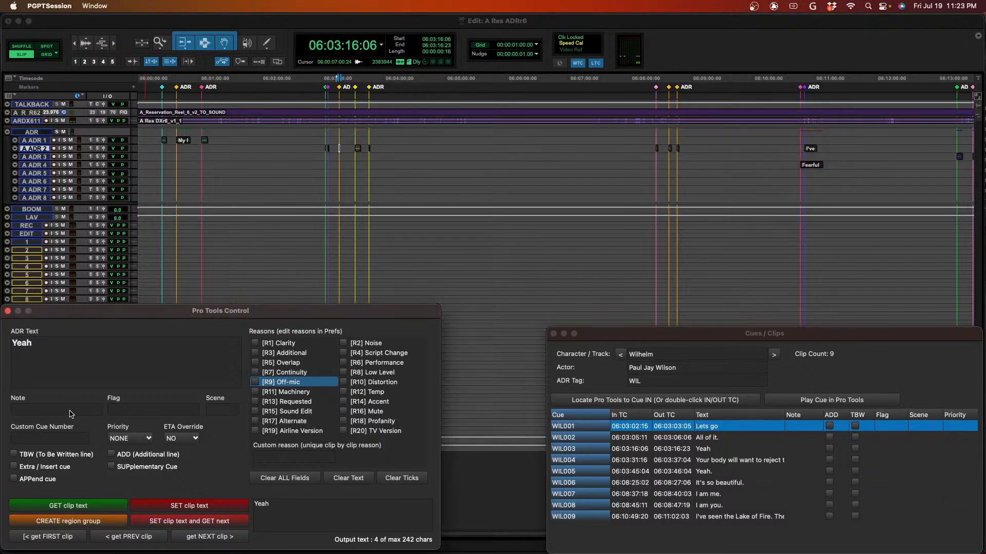
text(sync)
click(255, 382)
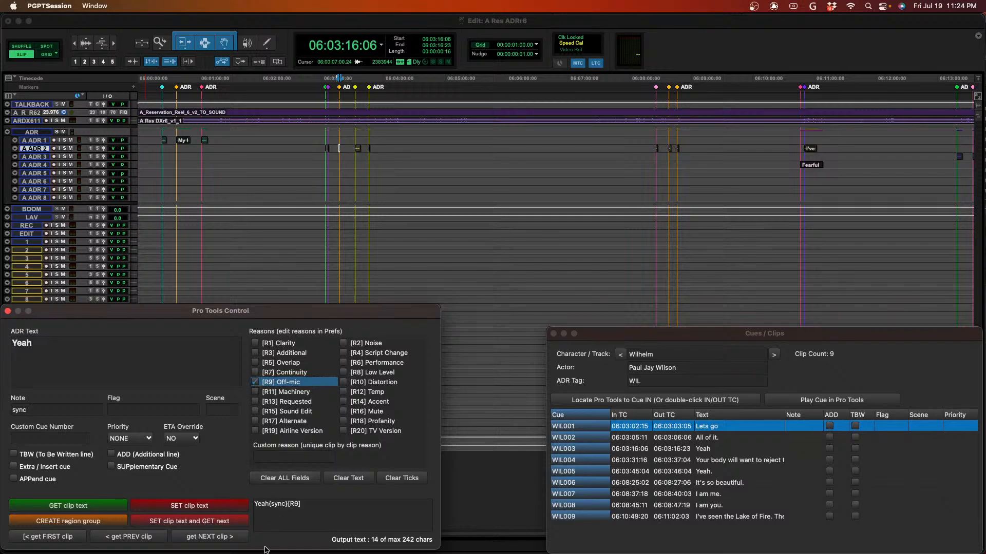
click(217, 524)
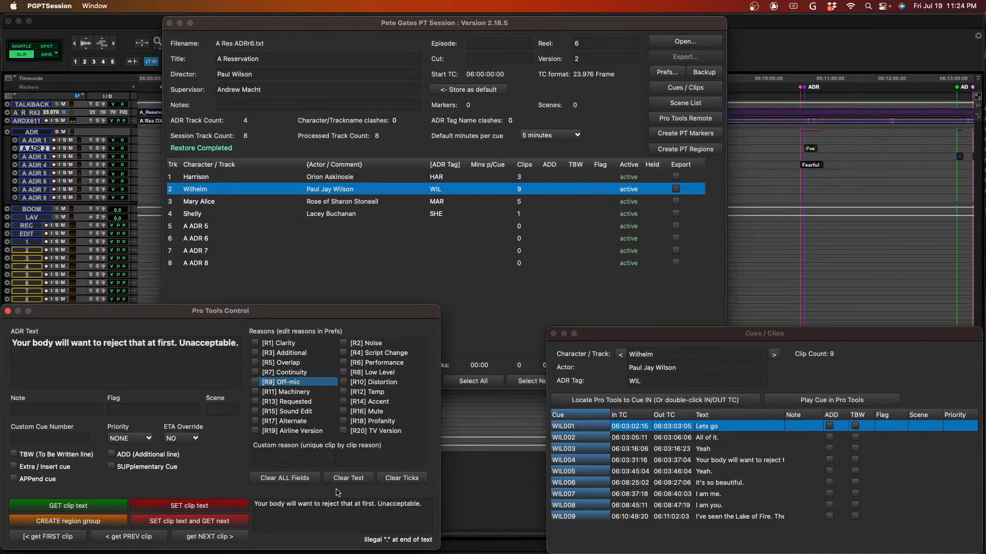
- Play WIL004 in Pro Tools, assign it the [R9] Off-mic reason and note "non-sync", and write its text while getting the next clip
key(super+Tab)
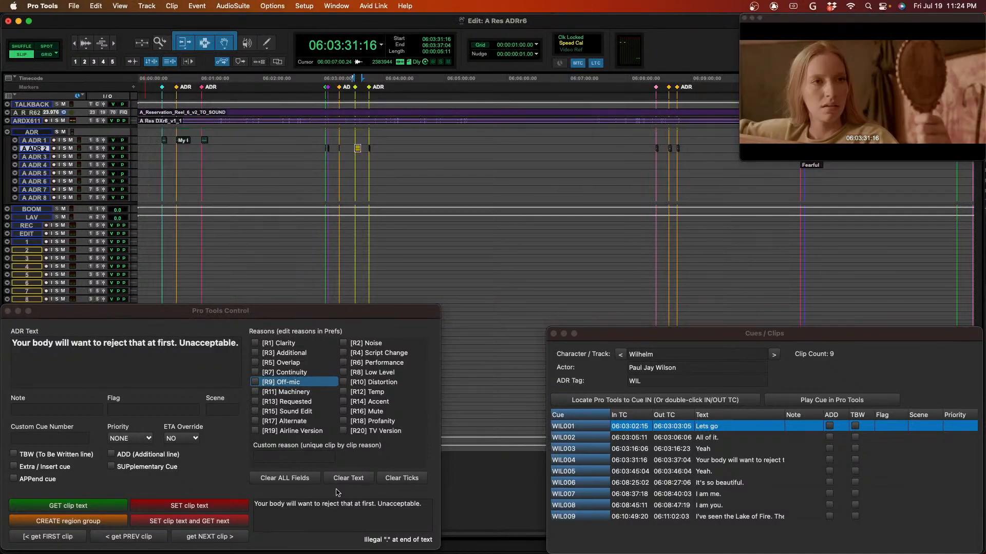
key(space)
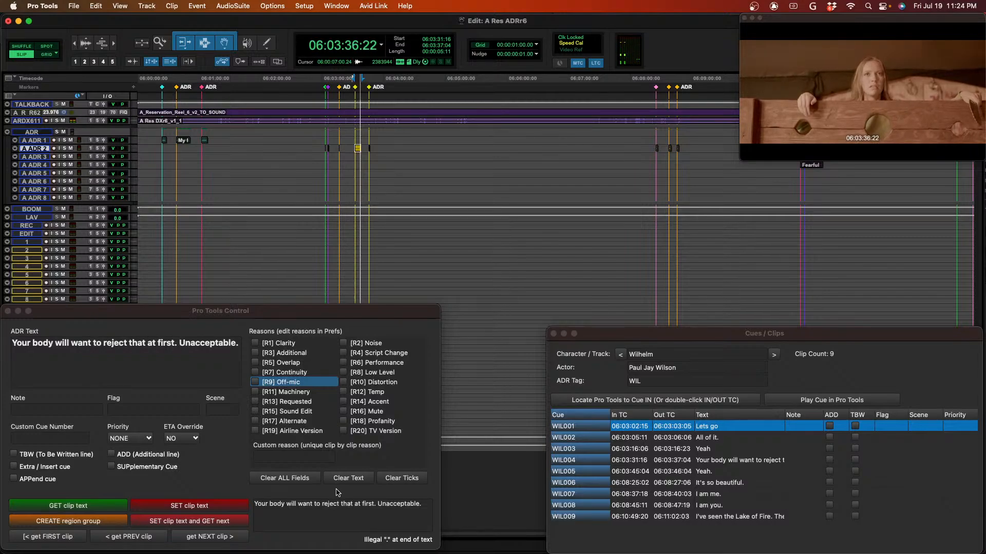
click(258, 384)
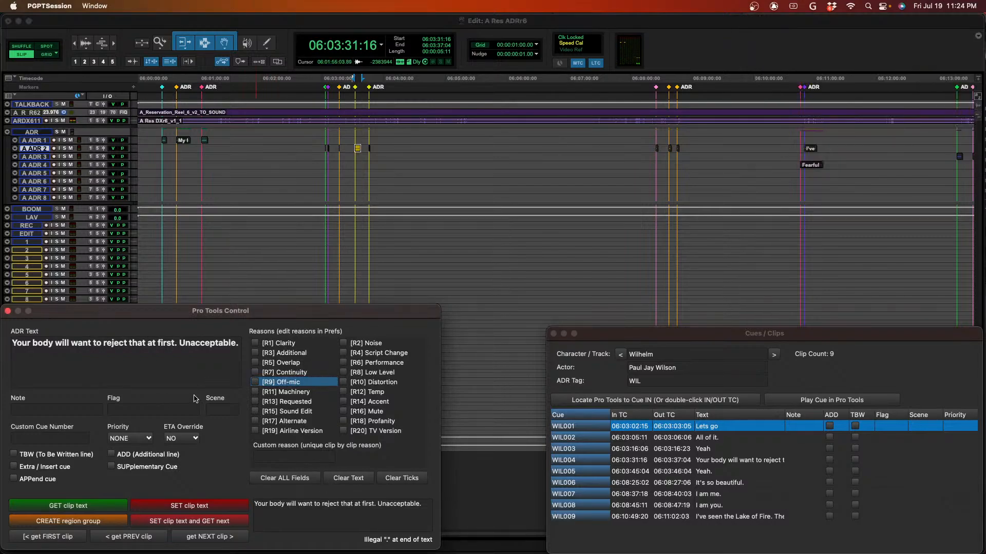
click(254, 382)
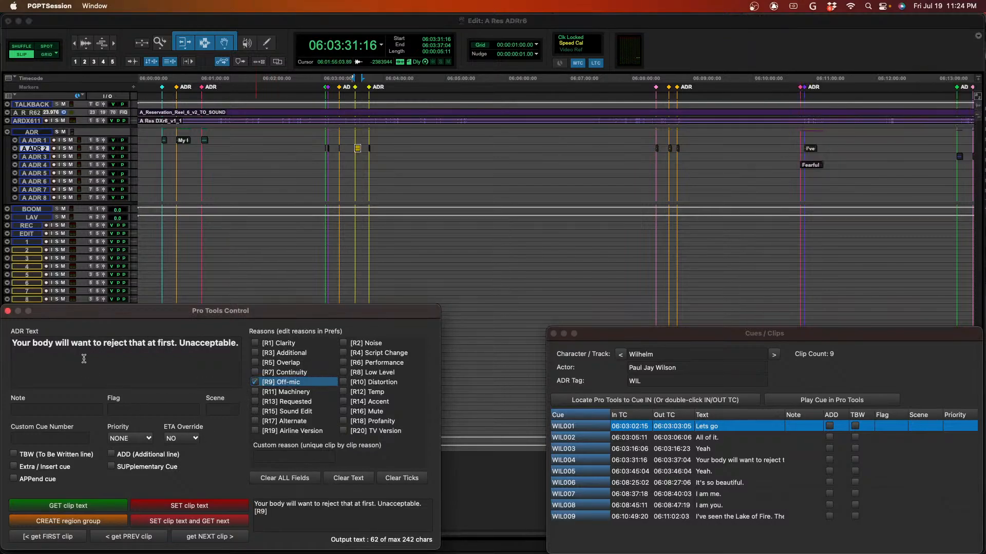
click(60, 411)
text(non-sync)
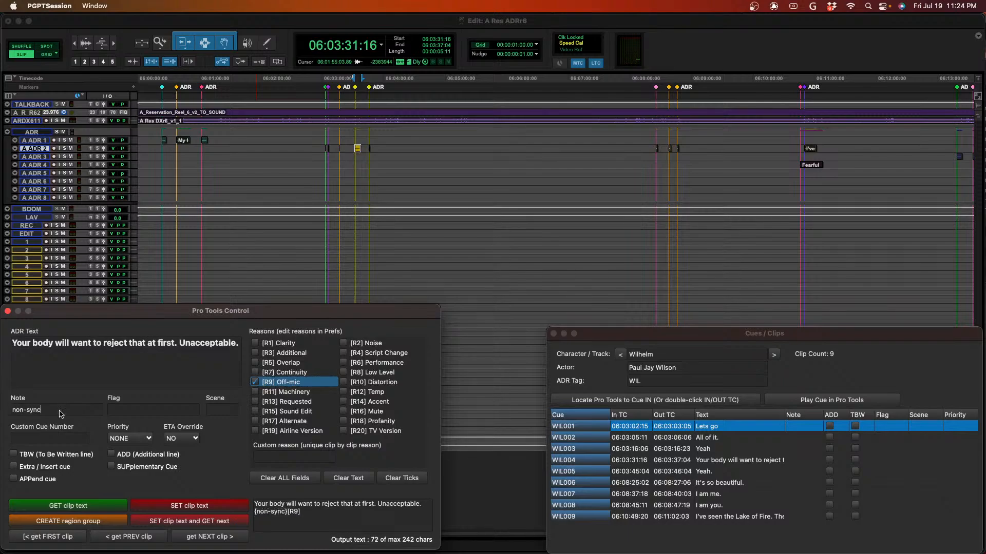
click(186, 522)
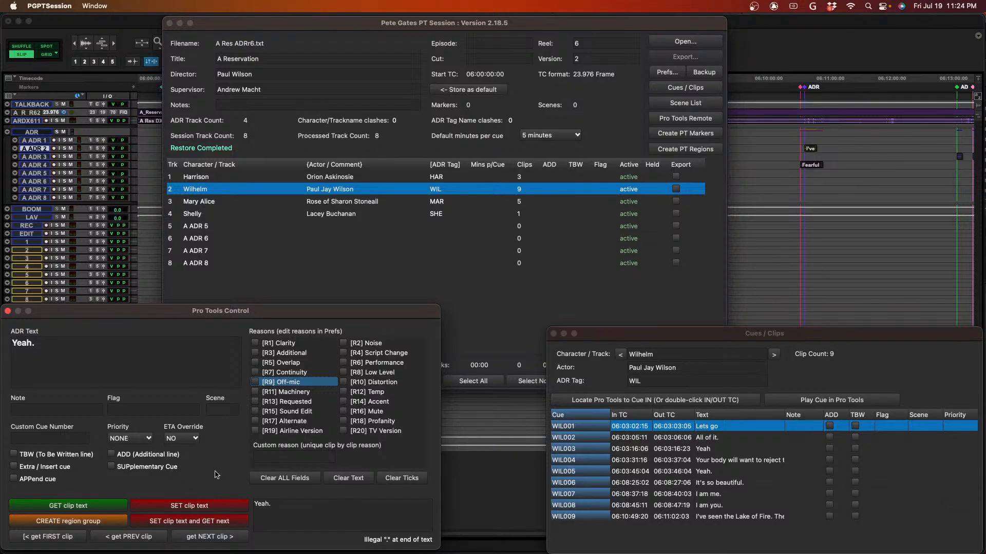
- Play WIL005 in Pro Tools, assign it the note "sync" and [R9] Off-mic reason, and write its text while getting the next clip
key(super+Tab)
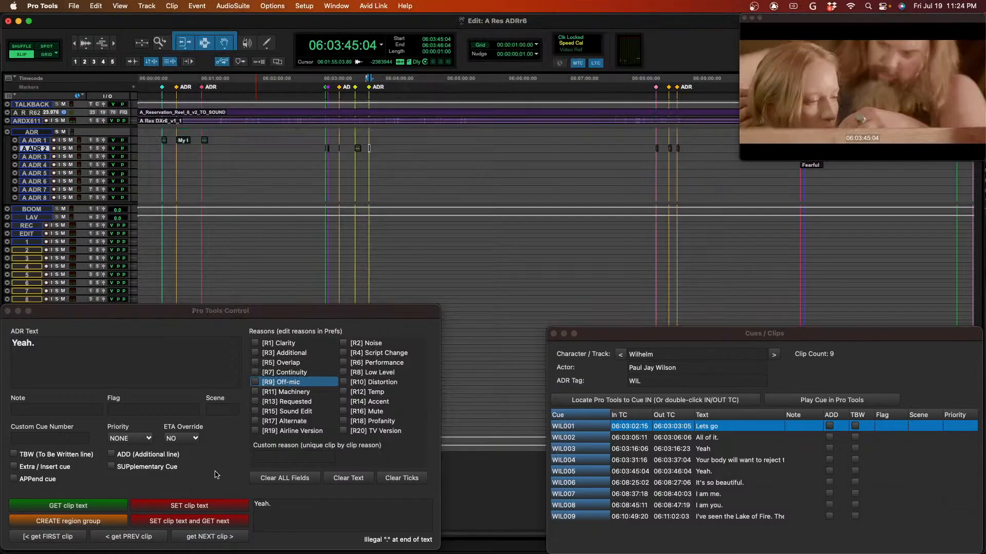
key(space)
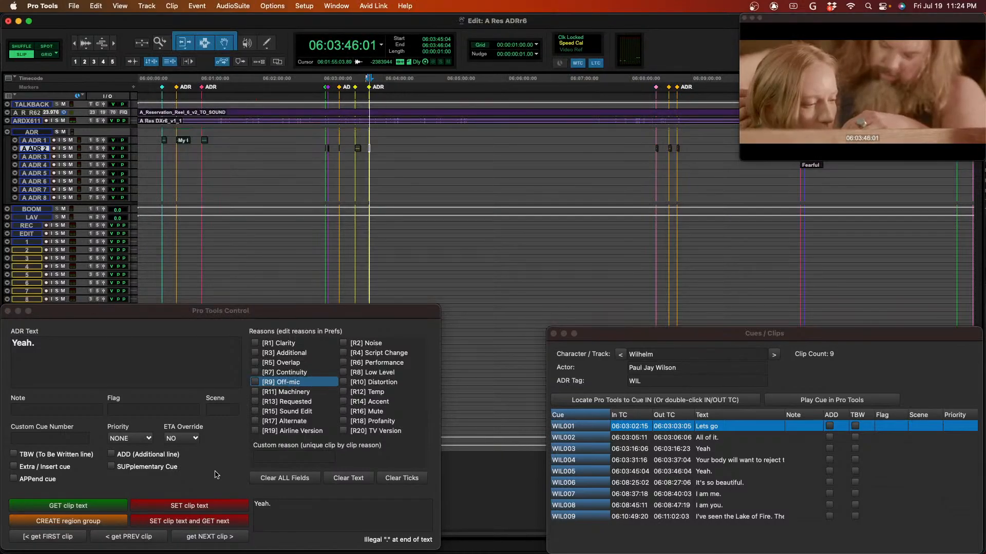
click(74, 415)
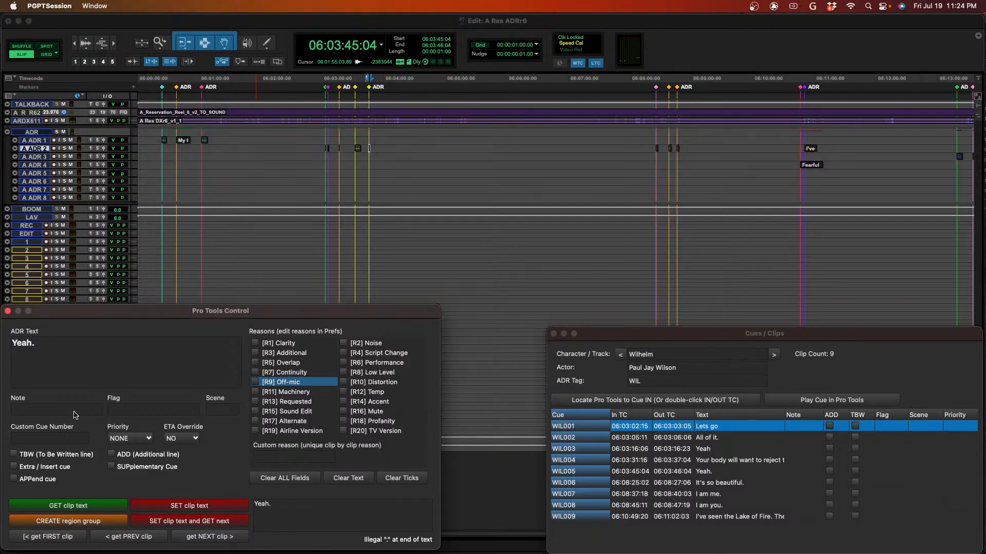
click(73, 410)
text(sync)
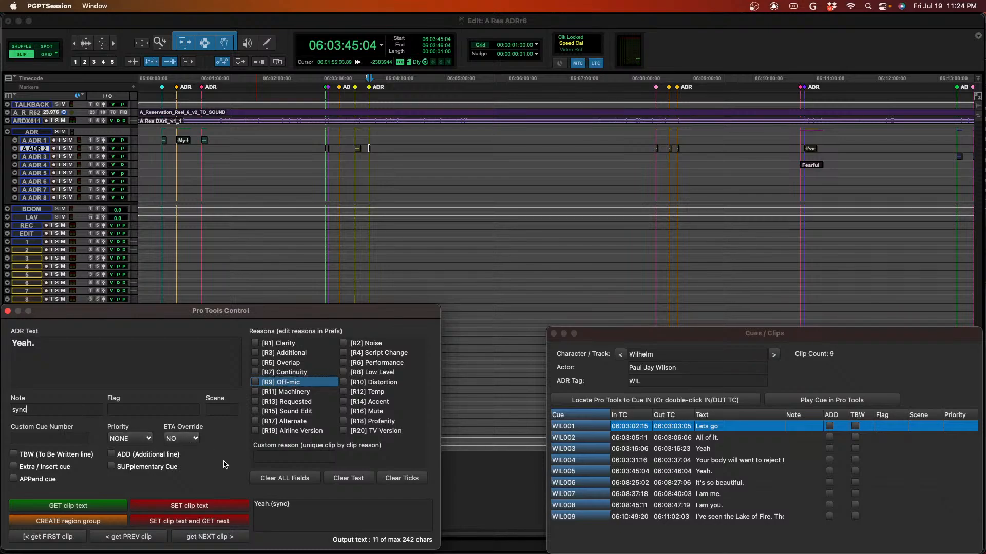
click(255, 382)
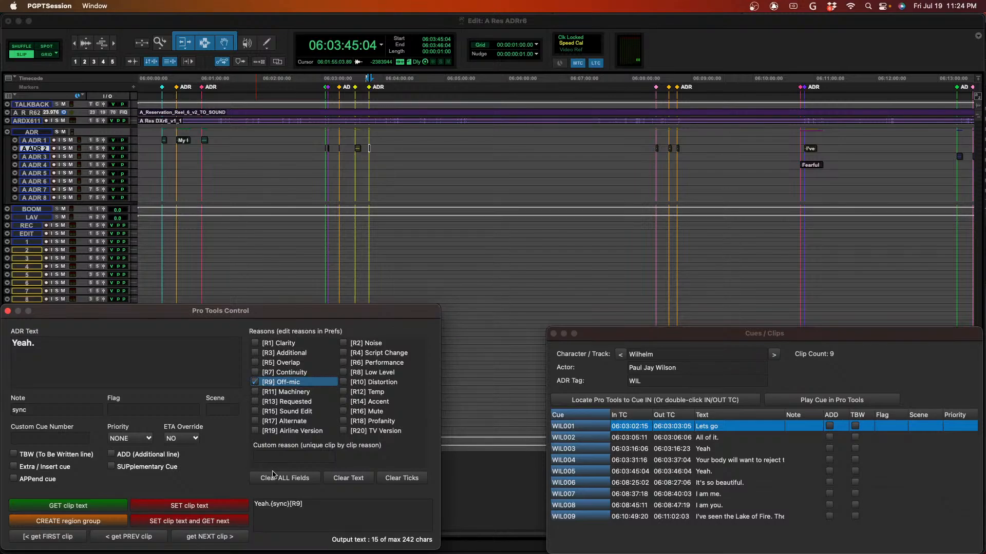
click(211, 523)
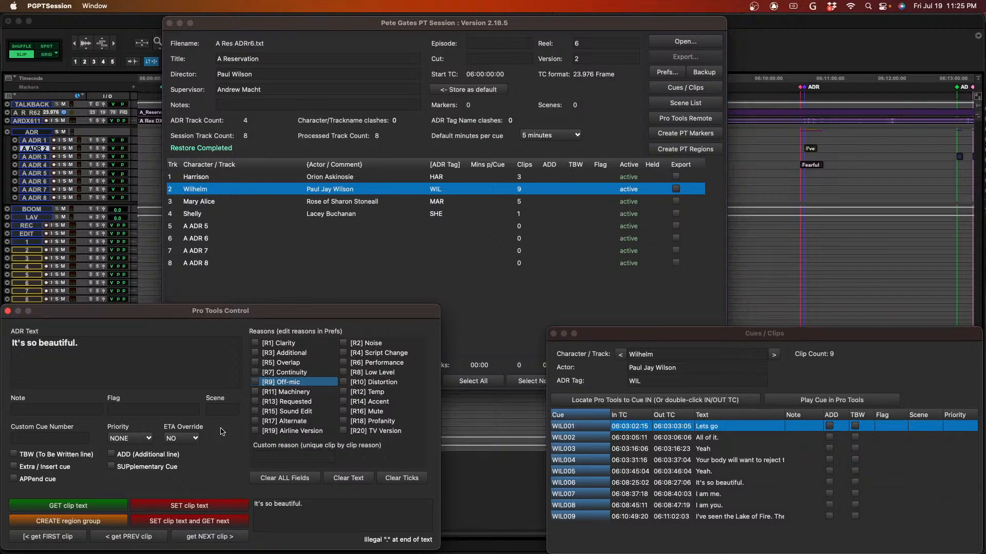
- Play WIL006 in Pro Tools, give it the [R9] Off-mic reason and note "sync", and write its text while getting the next clip
key(super+Tab)
key(space)
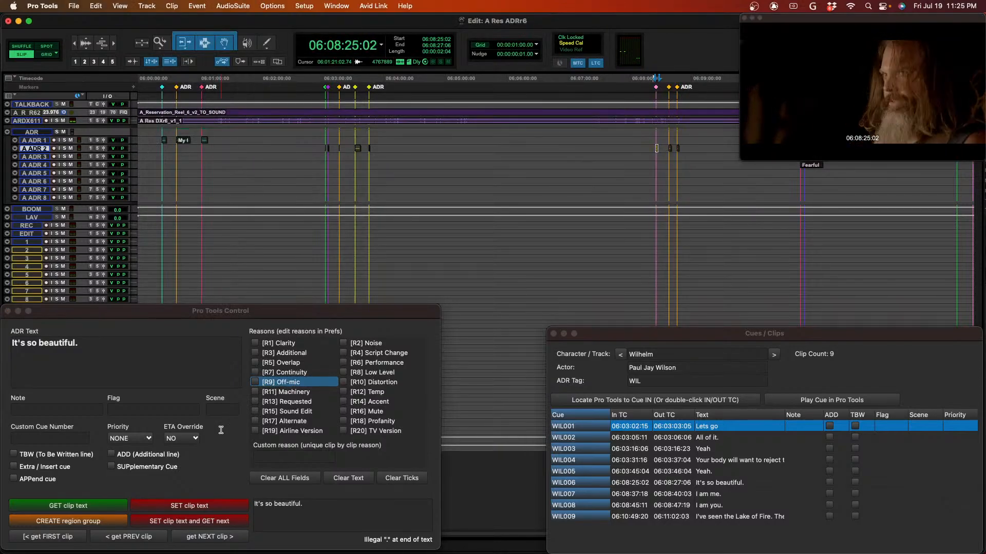
click(258, 384)
click(259, 384)
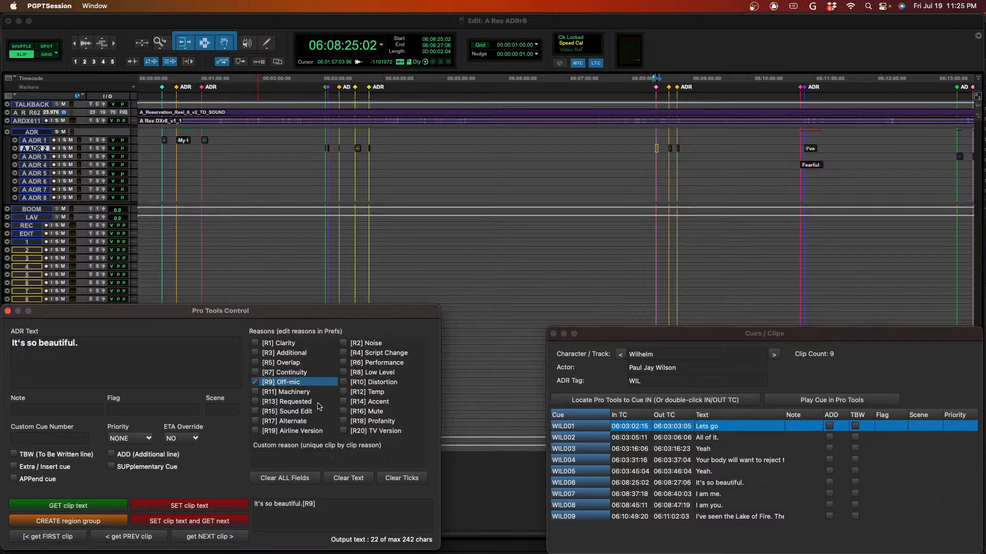
click(343, 344)
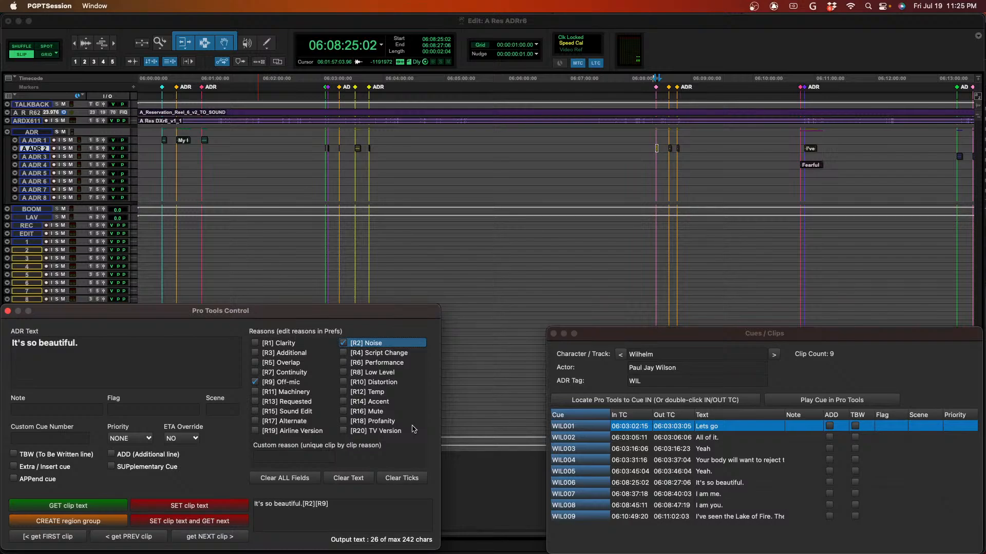
click(343, 344)
click(71, 408)
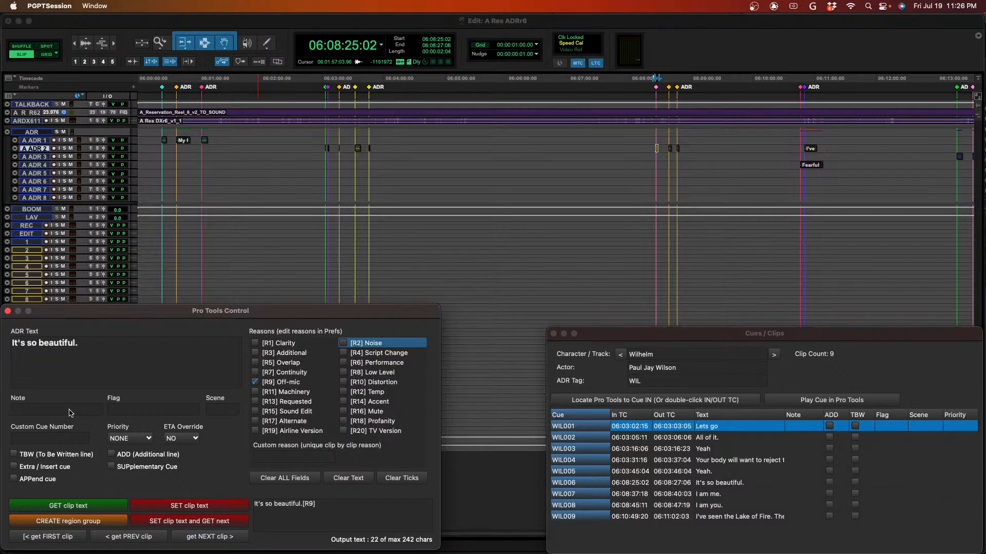
text(sync)
click(186, 521)
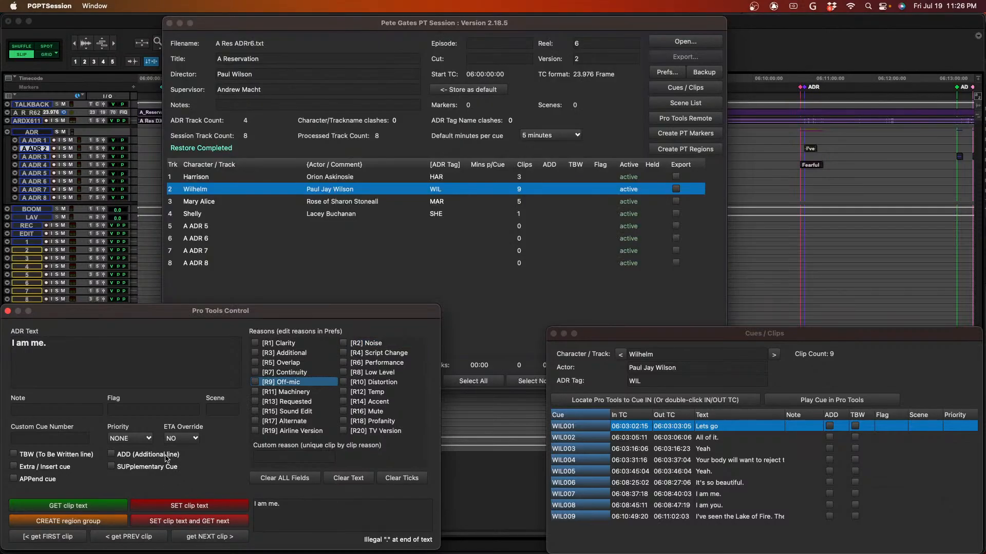
- Give the "I am me." clip the note "sync" and the [R9] Off-mic reason, write its text and get the next clip
click(74, 409)
text(sync)
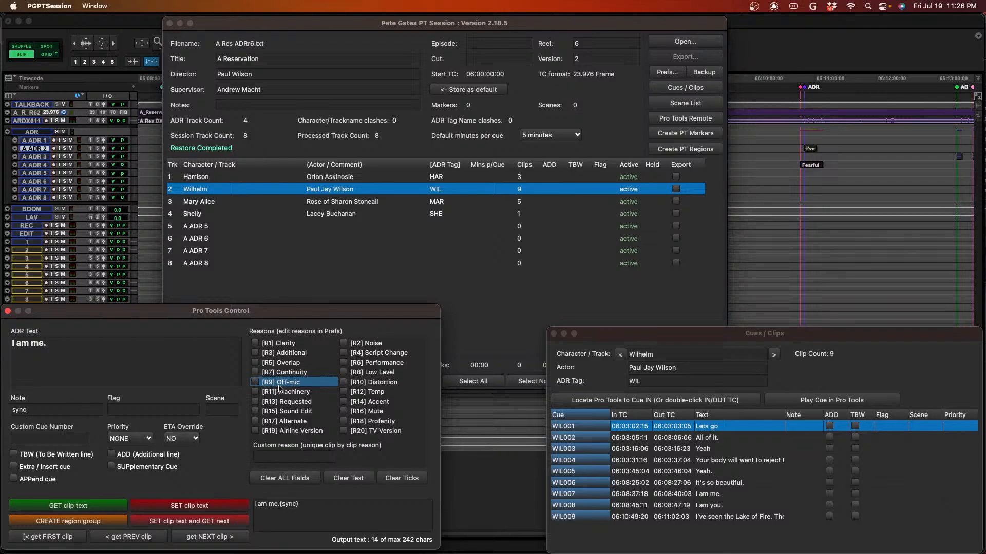
click(256, 384)
click(211, 521)
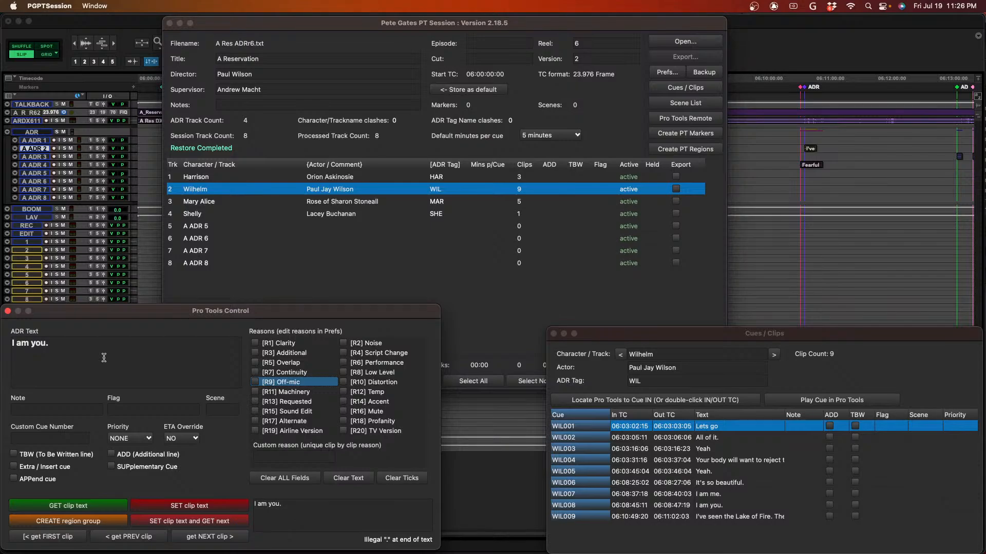
- Play WIL008 in Pro Tools, assign it the [R9] Off-mic reason and note "sync", and write its text while getting the next clip
key(super+Tab)
key(space)
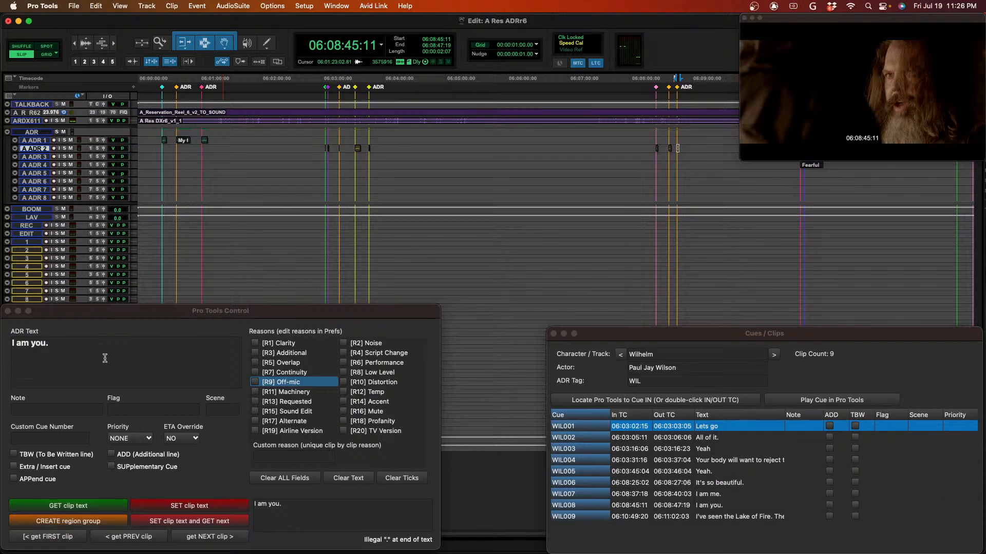
key(super+Tab)
click(255, 383)
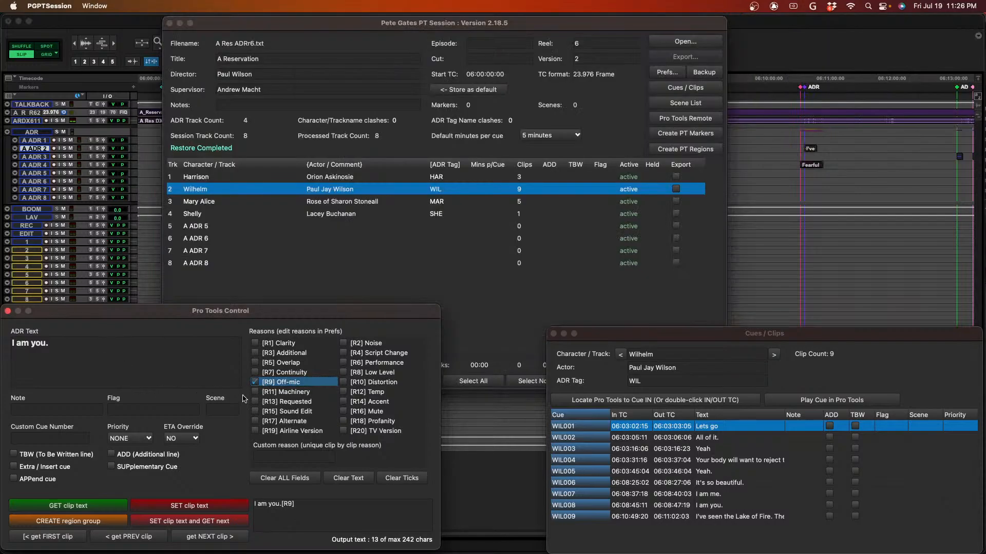
click(53, 410)
text(sync)
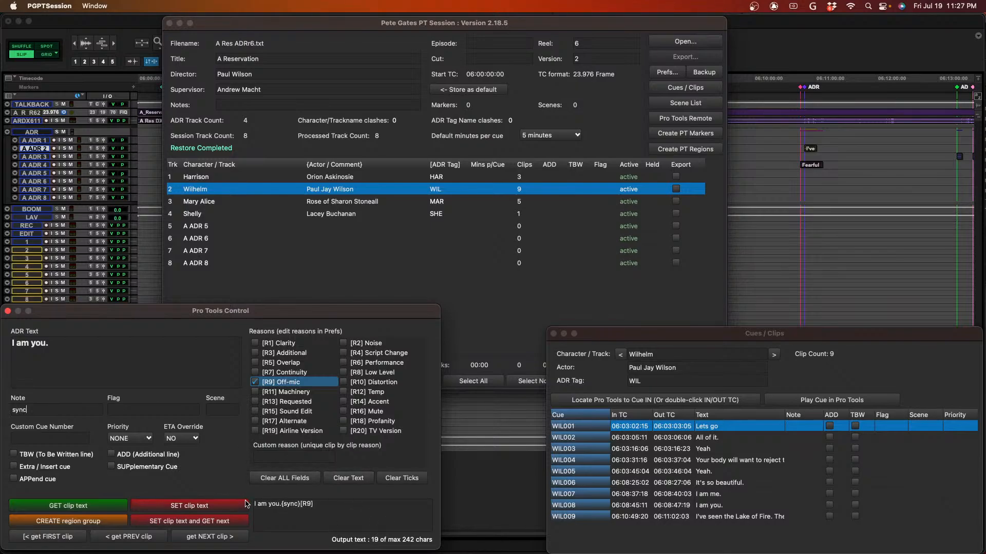
click(215, 521)
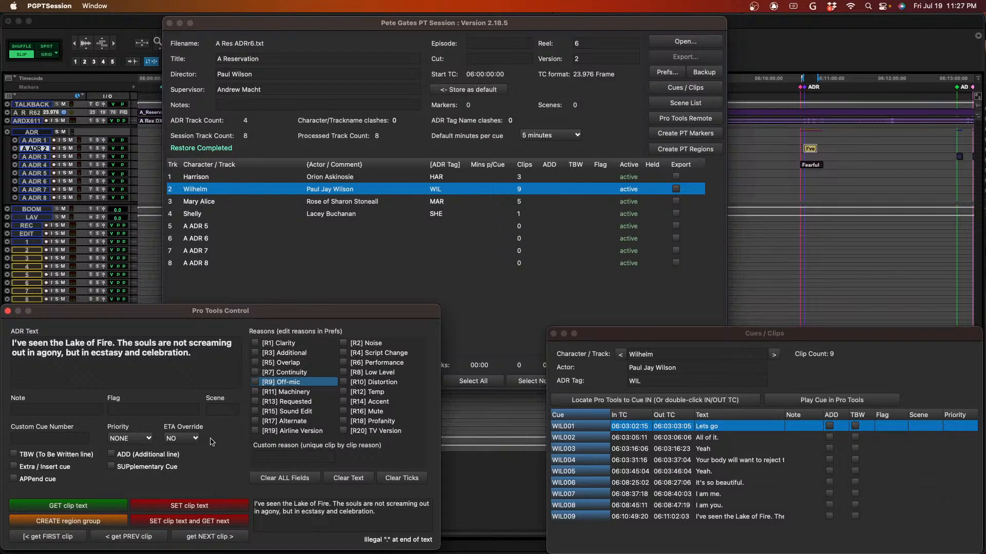
- Play WIL009 in Pro Tools, assign it the [R6] Performance and [R9] Off-mic reasons and note "sync", and write its clip text
key(space)
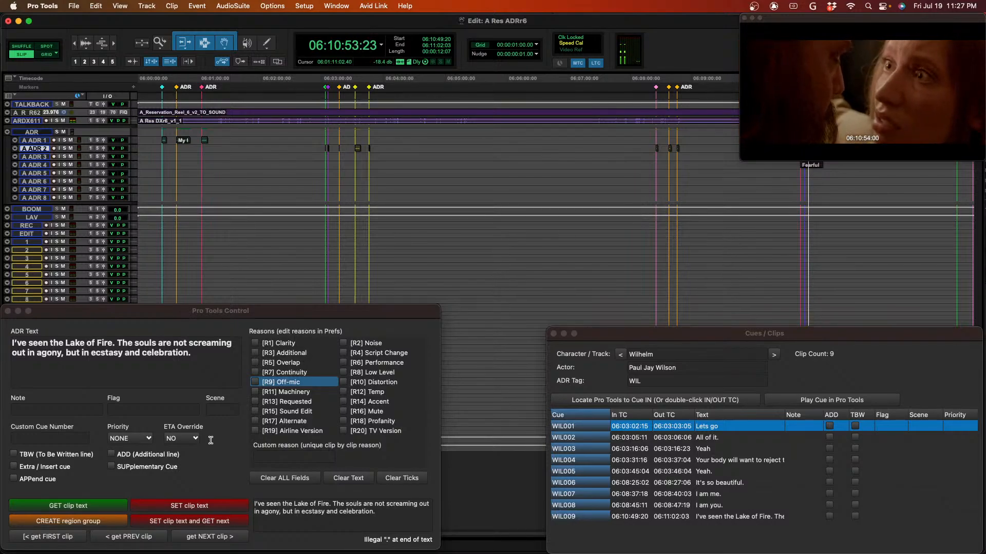
key(space)
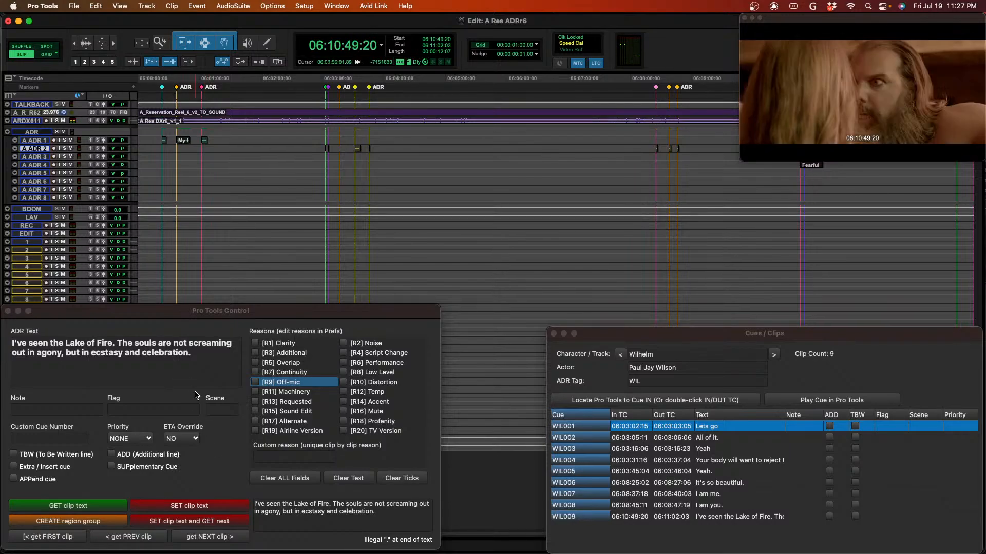
click(346, 365)
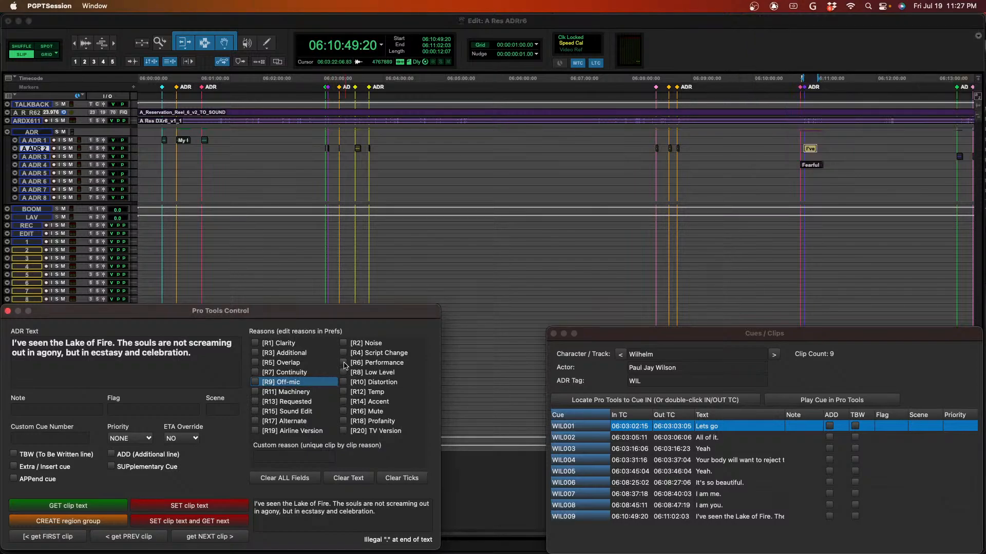
click(344, 364)
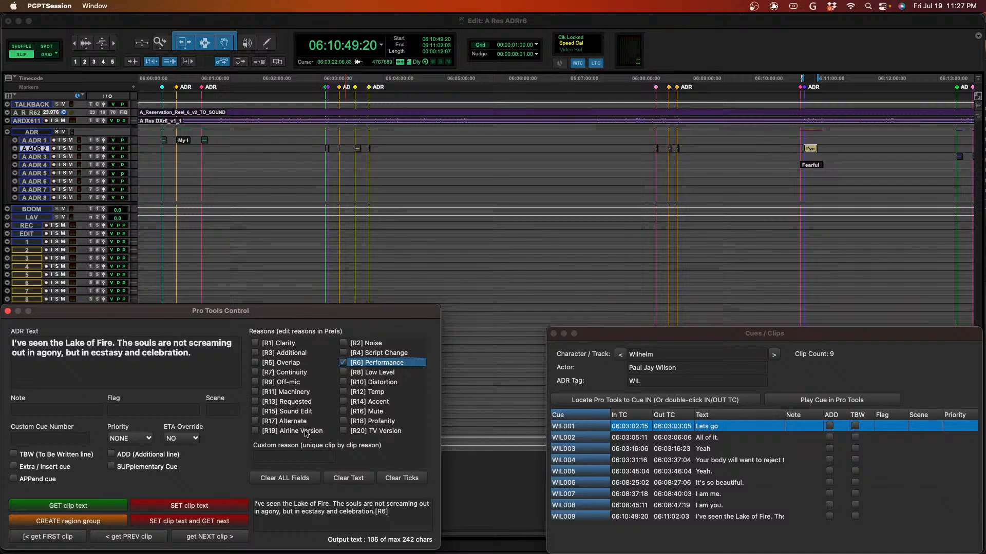
click(255, 382)
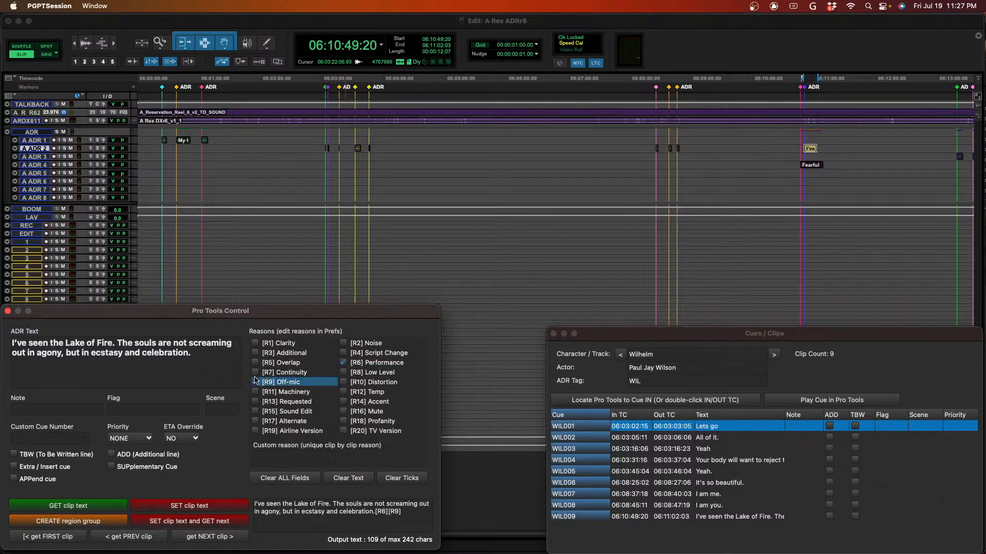
click(39, 412)
text(sync)
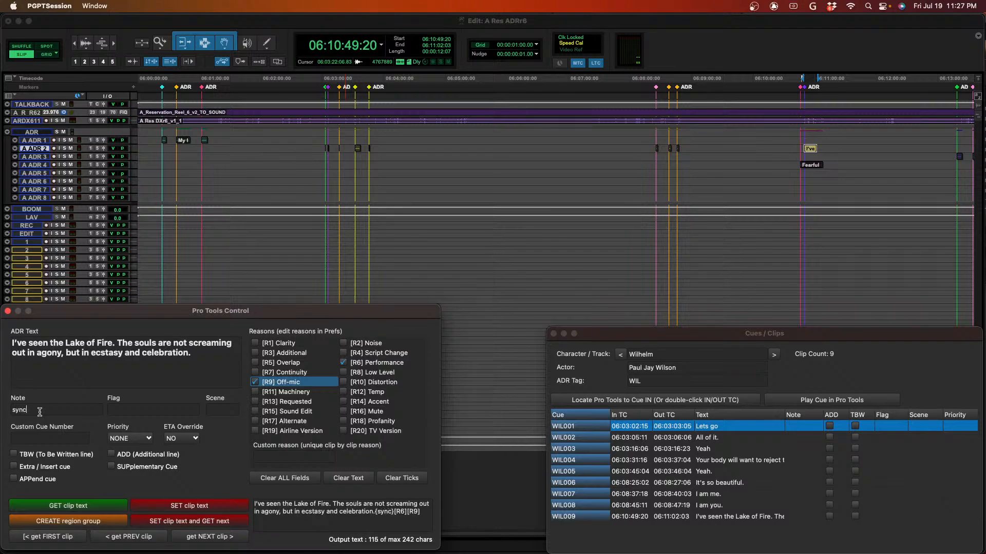
click(222, 500)
click(191, 522)
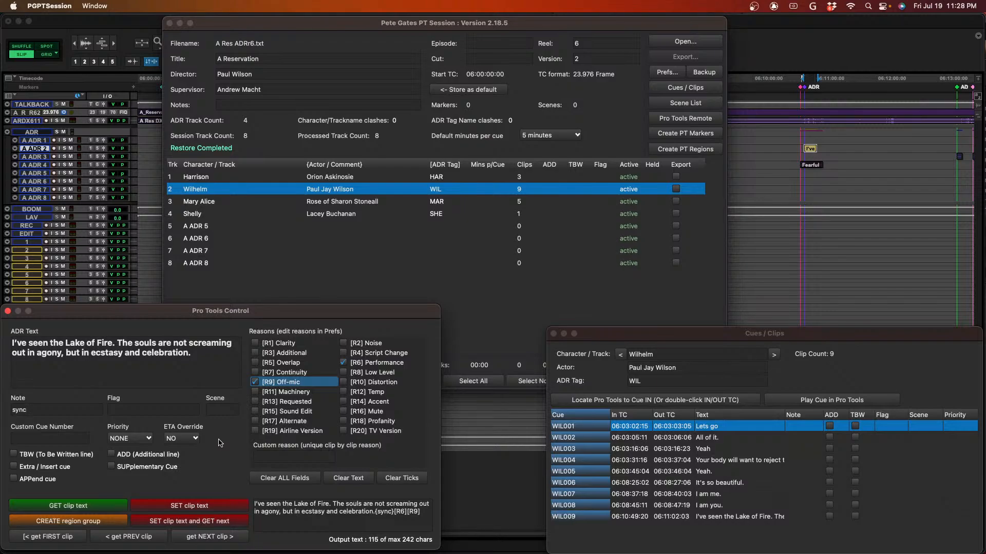
- Switch the cue list to the MAR character, locate Pro Tools to cue MAR001 and play it
click(774, 358)
click(775, 358)
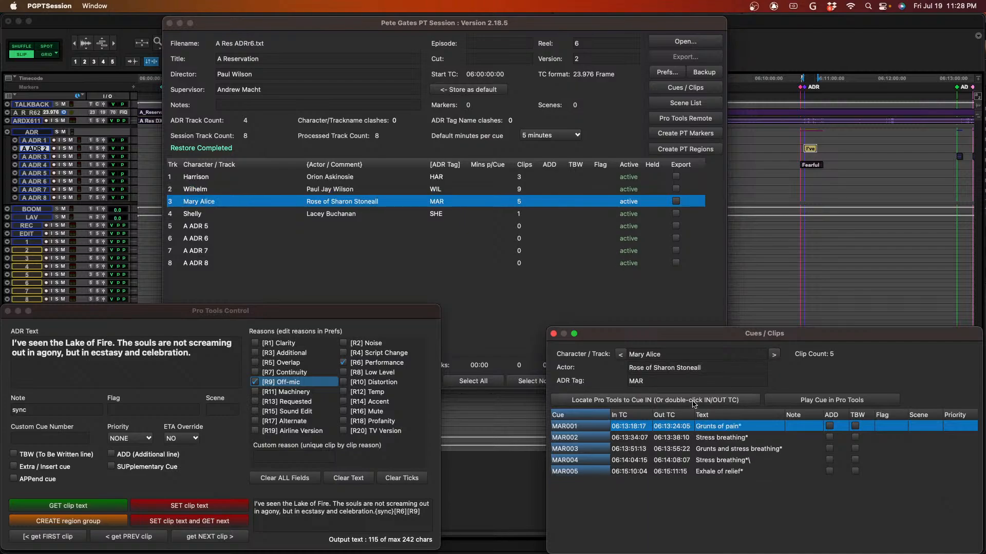
click(654, 400)
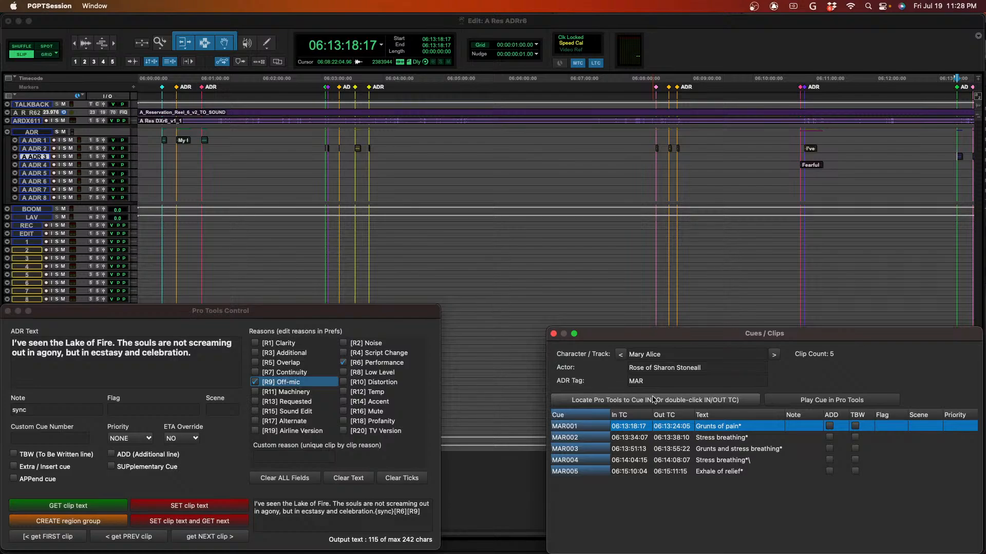
key(space)
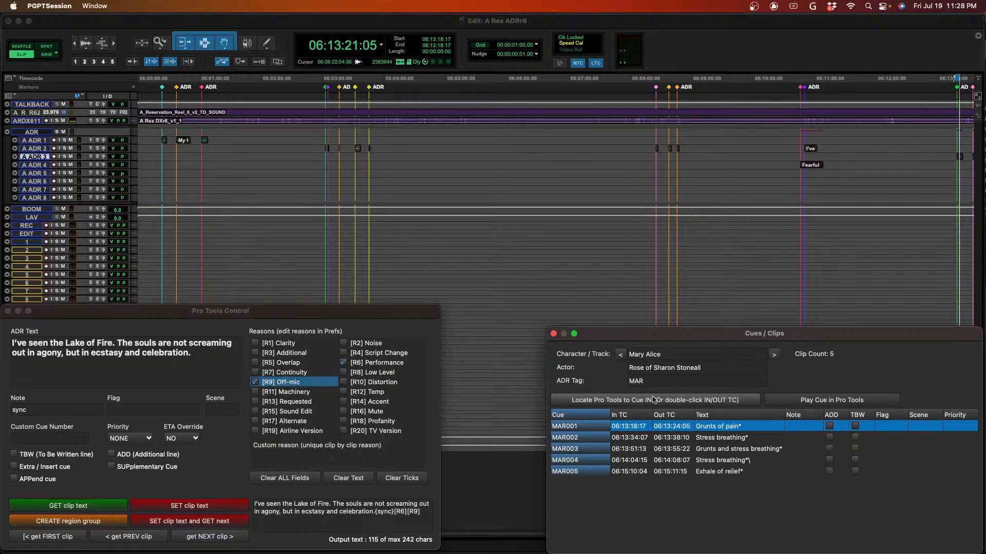
key(space)
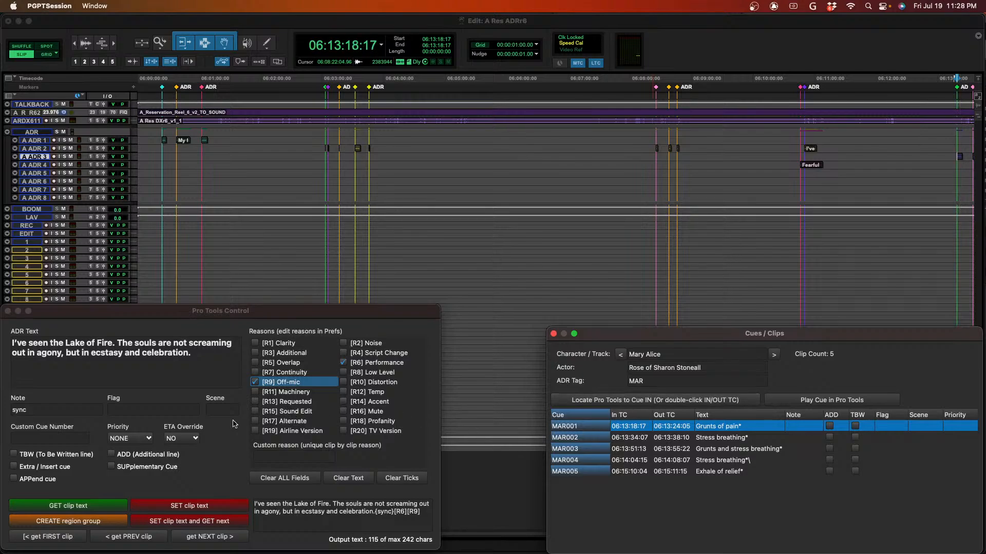
- Get the first MAR clip, give it reasons [R2] Noise and [R9] Off-mic and note "sync", and write its text while getting the next clip
click(65, 538)
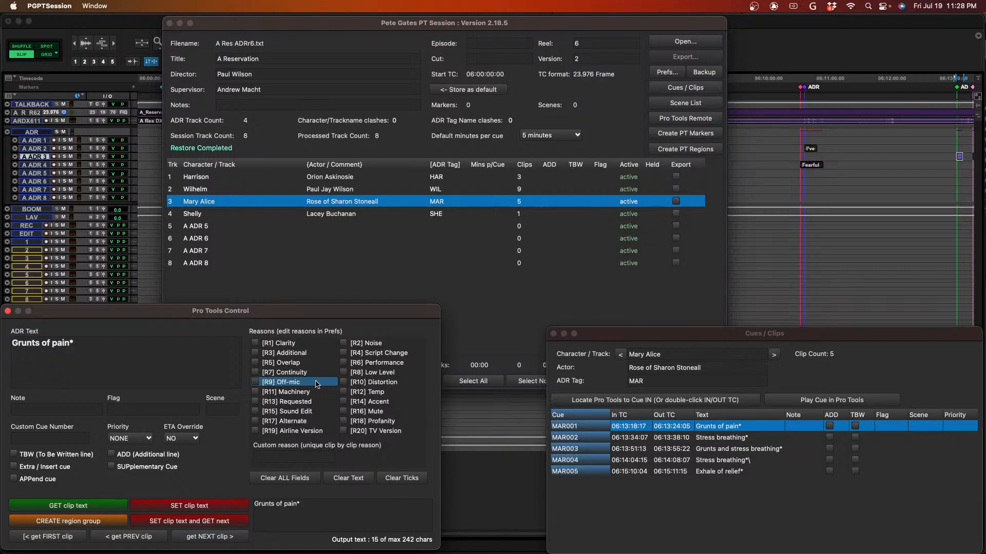
click(343, 343)
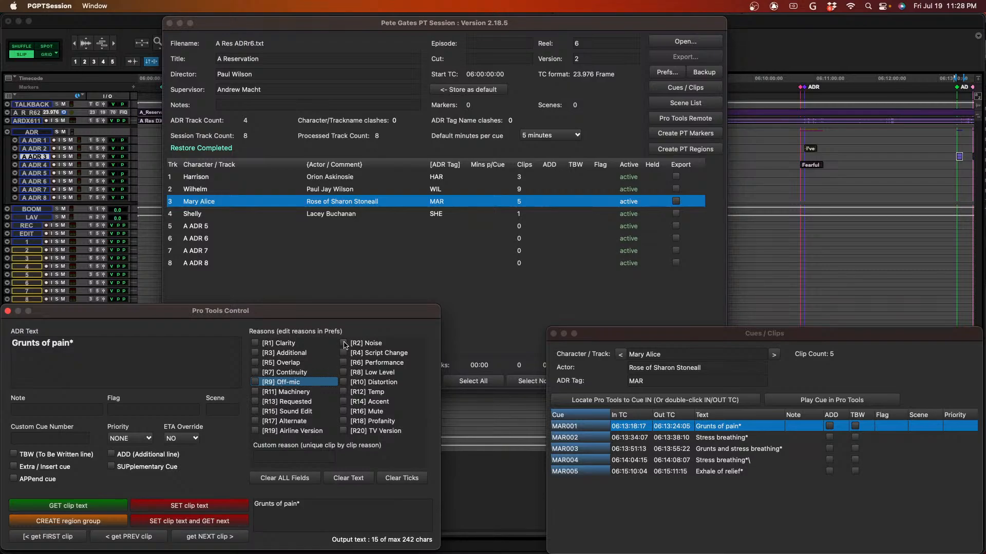
click(255, 383)
click(54, 413)
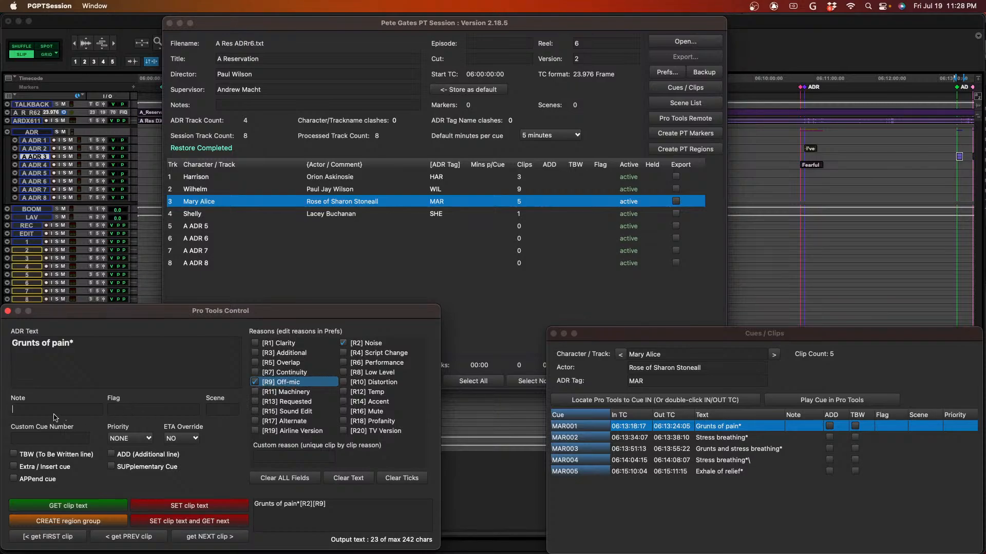
text(sync)
click(216, 519)
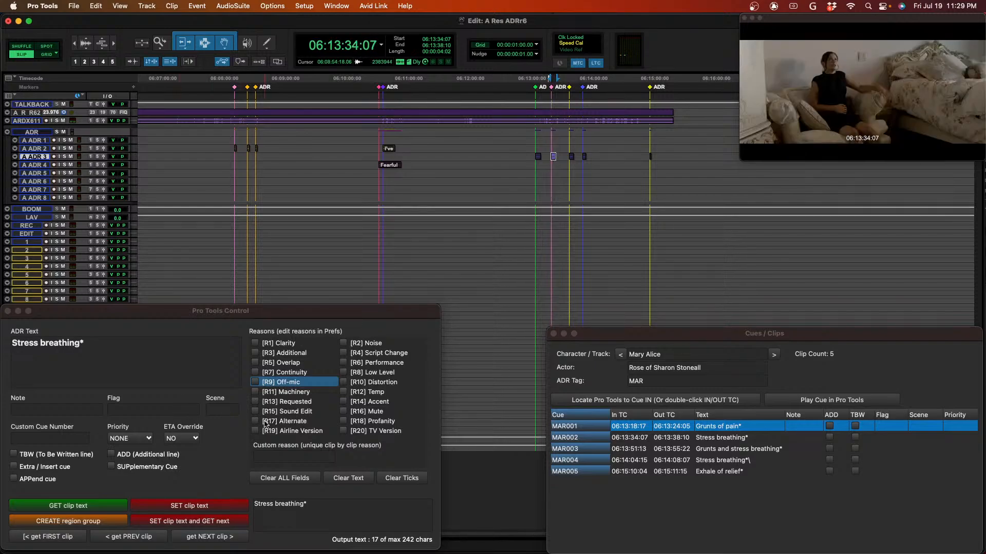
- Give MAR002 the [R9] Off-mic and [R2] Noise reasons and the note "sync", and write its text while getting the next clip
click(257, 382)
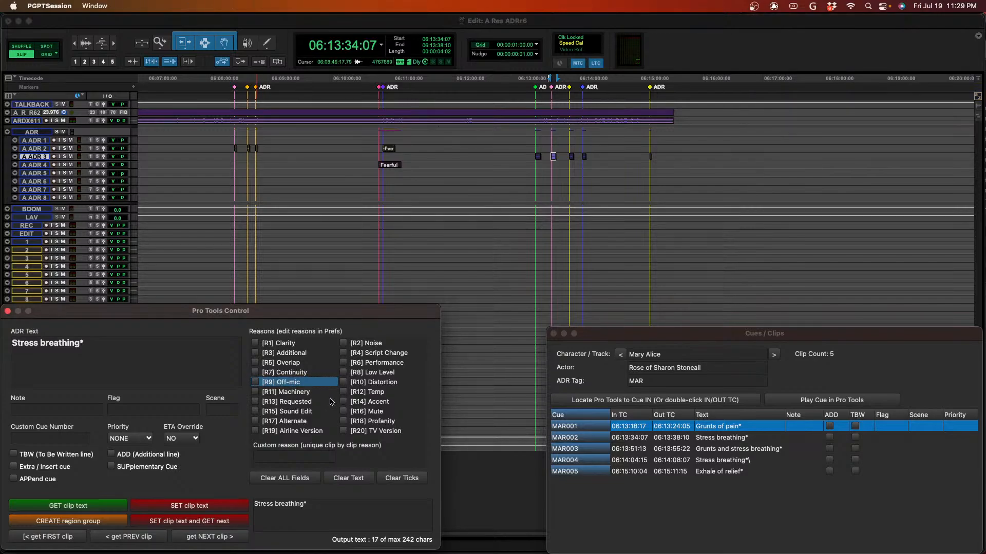
click(256, 382)
click(343, 344)
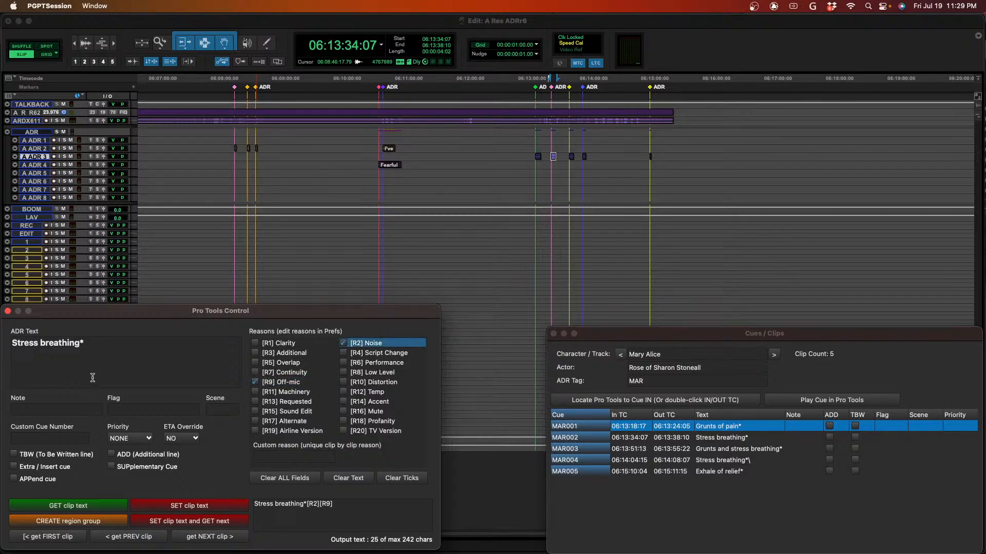
click(51, 412)
text(sync)
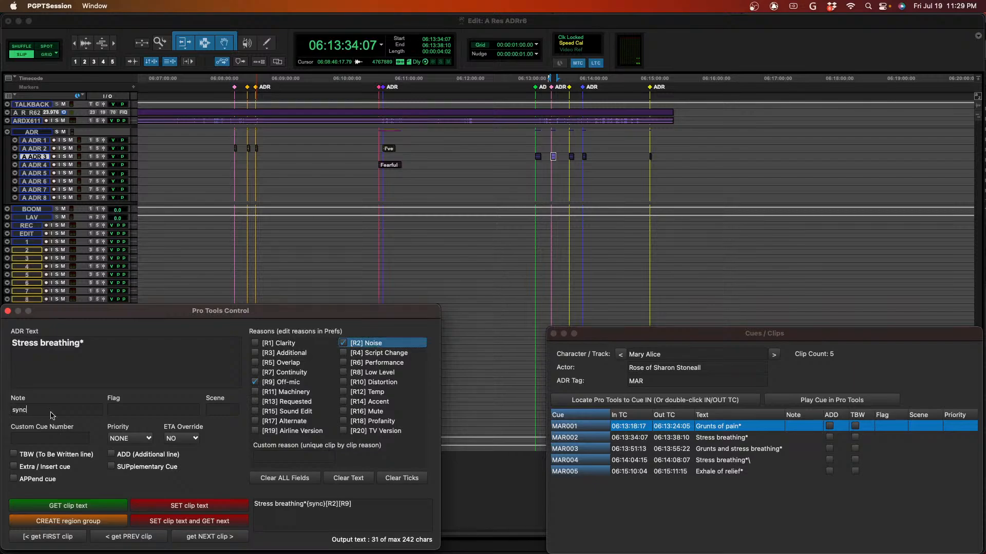
click(168, 525)
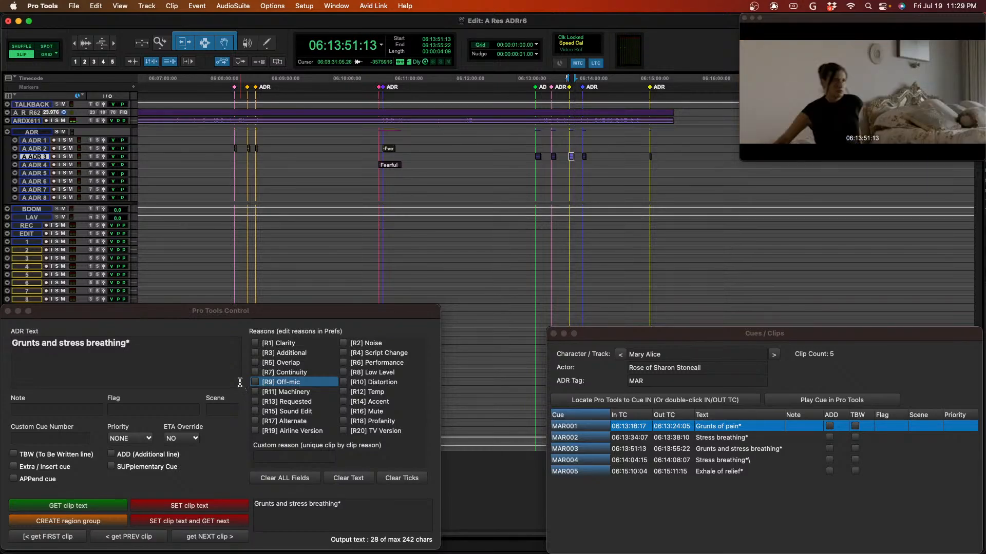
- Give the "Grunts and stress breathing*" clip reasons [R9] Off-mic and [R2] Noise and note "sync", write its text and get the next clip
click(258, 386)
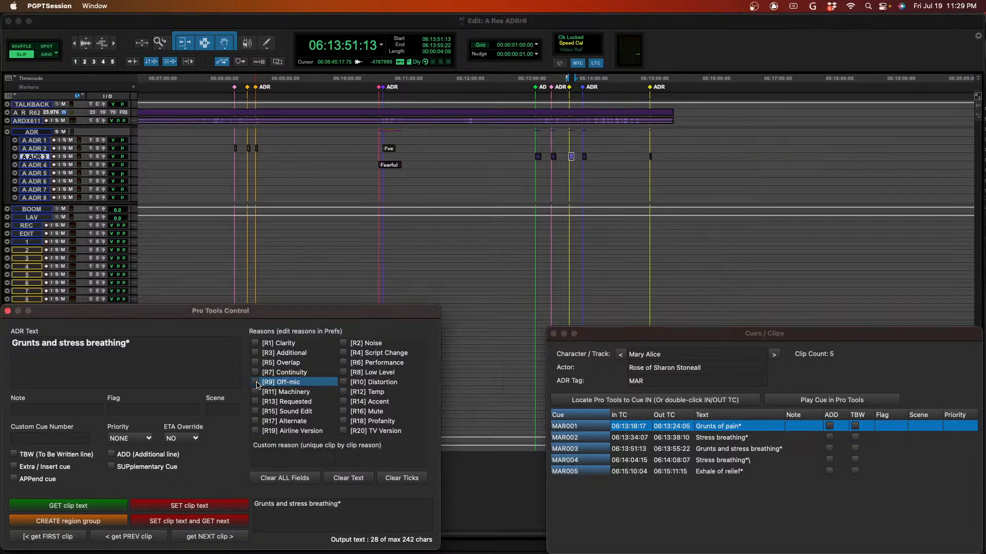
click(255, 383)
click(343, 342)
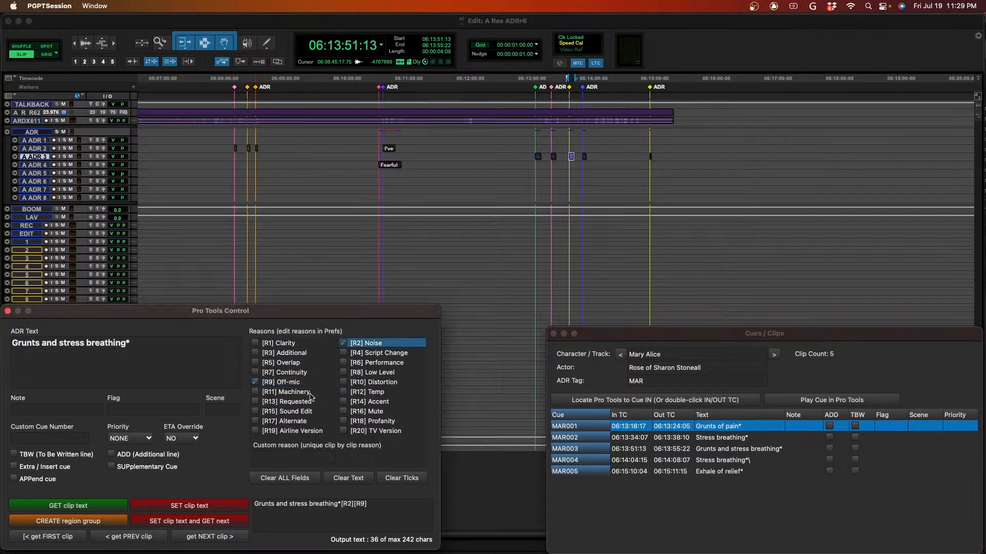
click(67, 407)
text(sync)
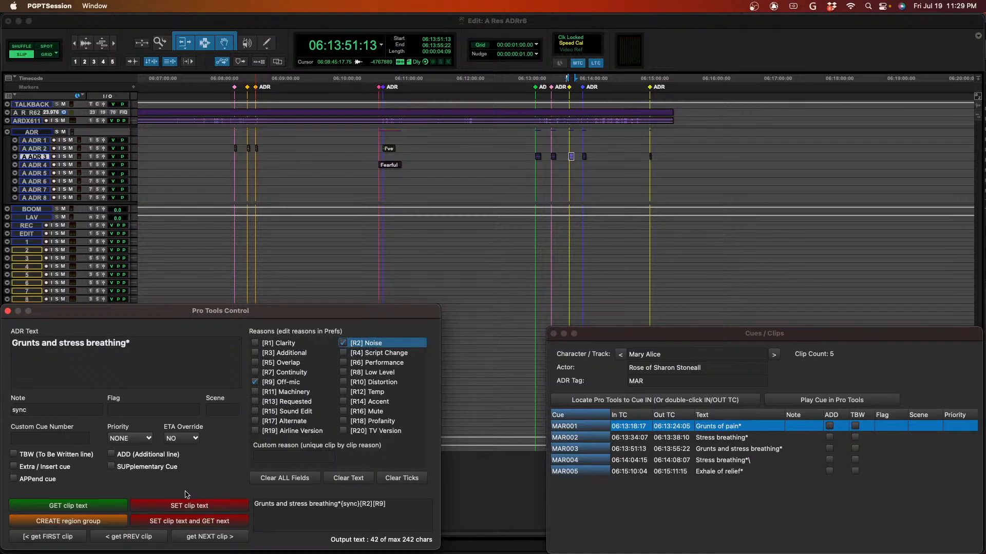
click(188, 521)
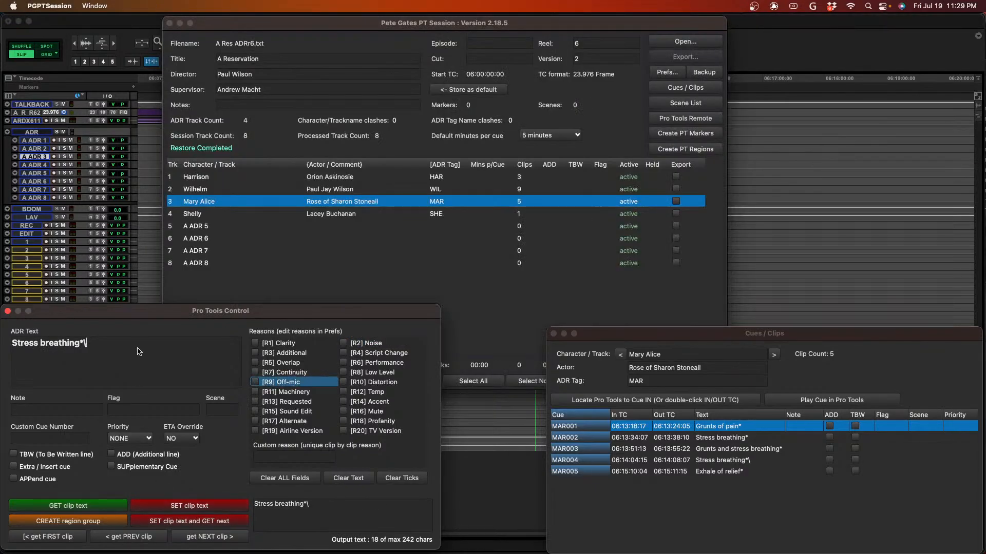
- Correct the ADR text to "Stress breathing*" and give the clip reasons [R9] Off-mic and [R2] Noise and the note "sync"
key(BackSpace)
click(255, 382)
click(343, 343)
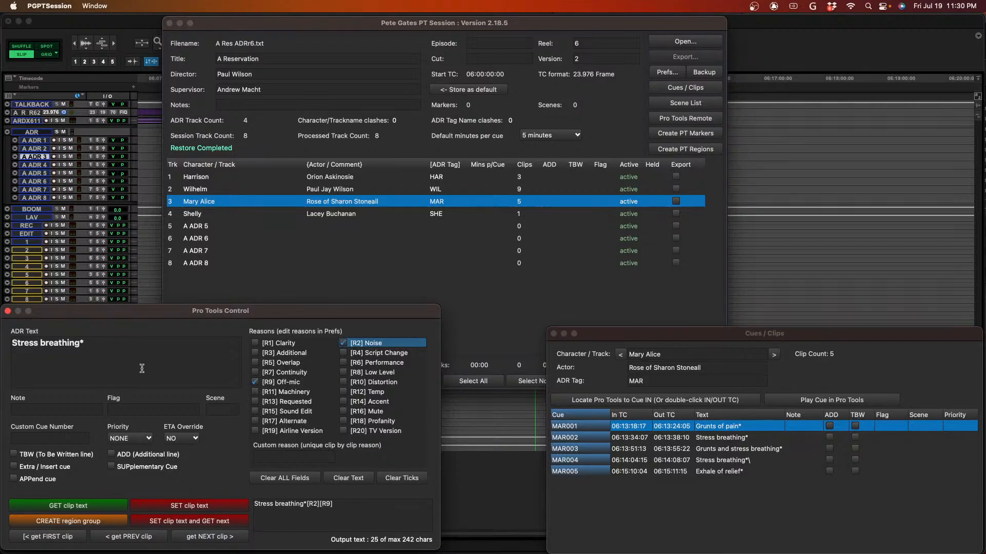
click(90, 409)
text(sync)
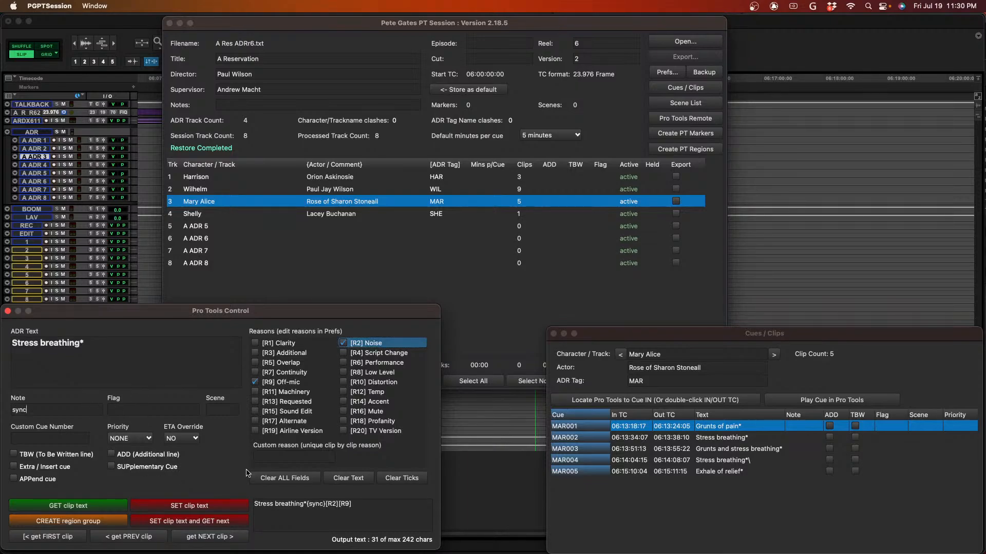
- Check the "Stress breathing*" clip in Pro Tools, and write its text from the remote while getting the next clip
key(super+Tab)
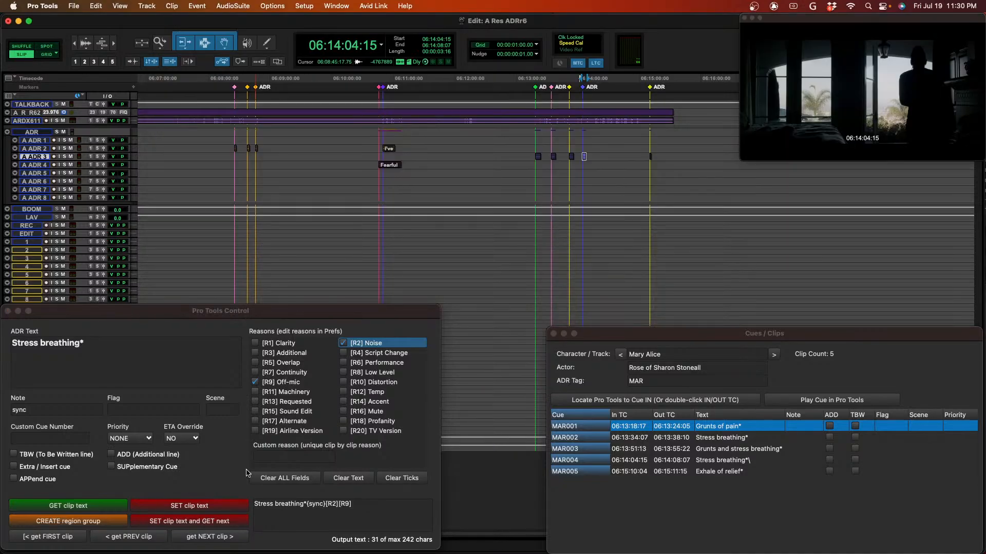
key(space)
click(171, 526)
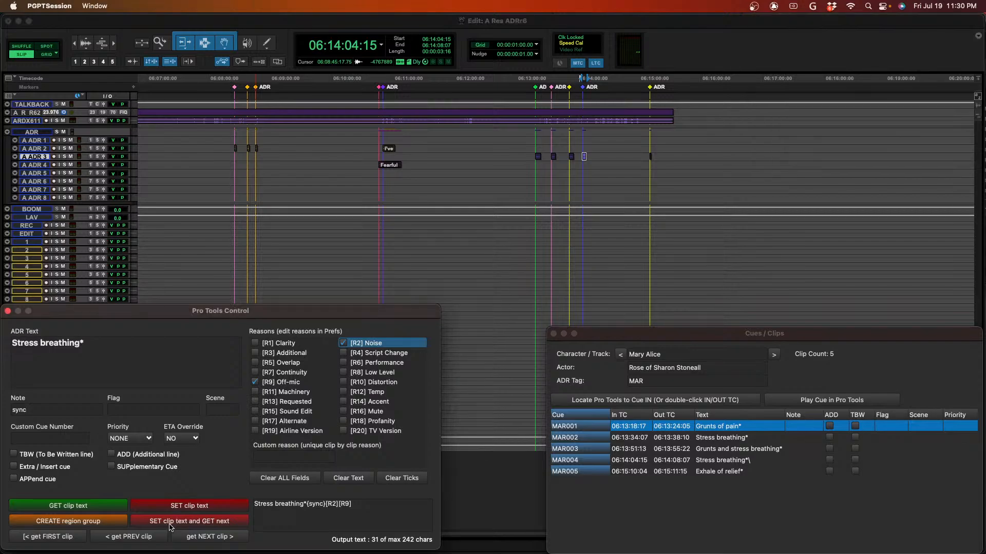
click(171, 527)
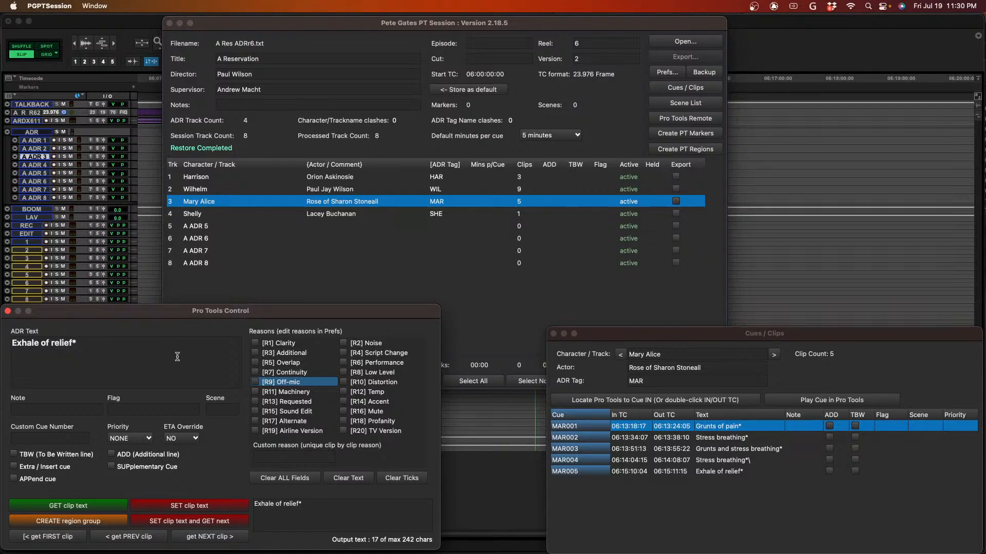
- Check the "Exhale of relief*" clip in Pro Tools, give it reasons [R9] Off-mic and [R2] Noise and note "sync", and write its text
key(super+Tab)
key(space)
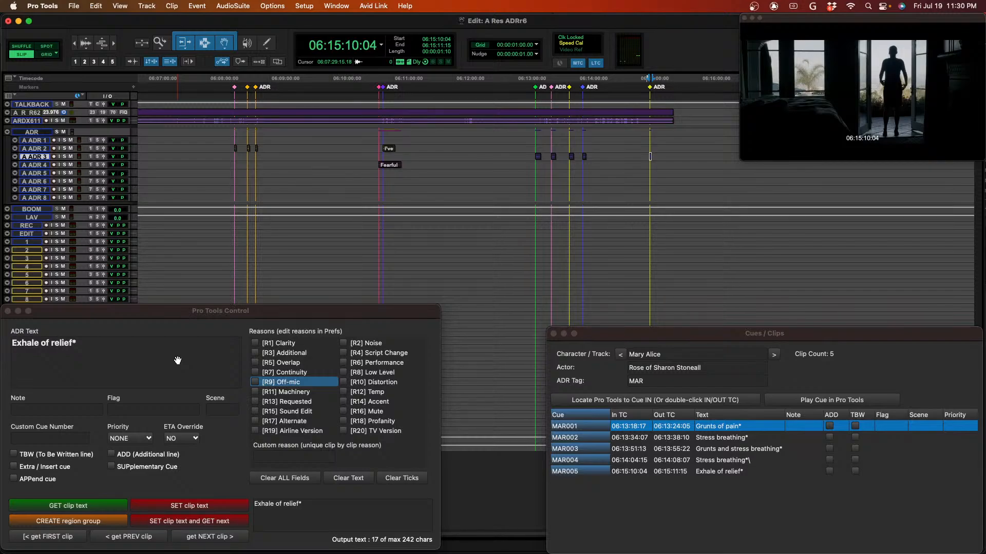
click(177, 360)
click(255, 382)
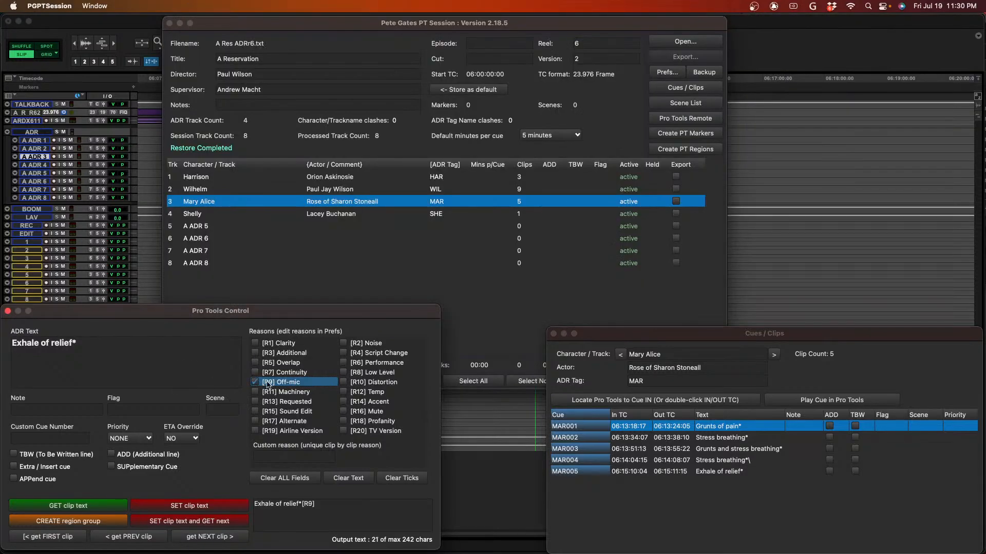
click(343, 343)
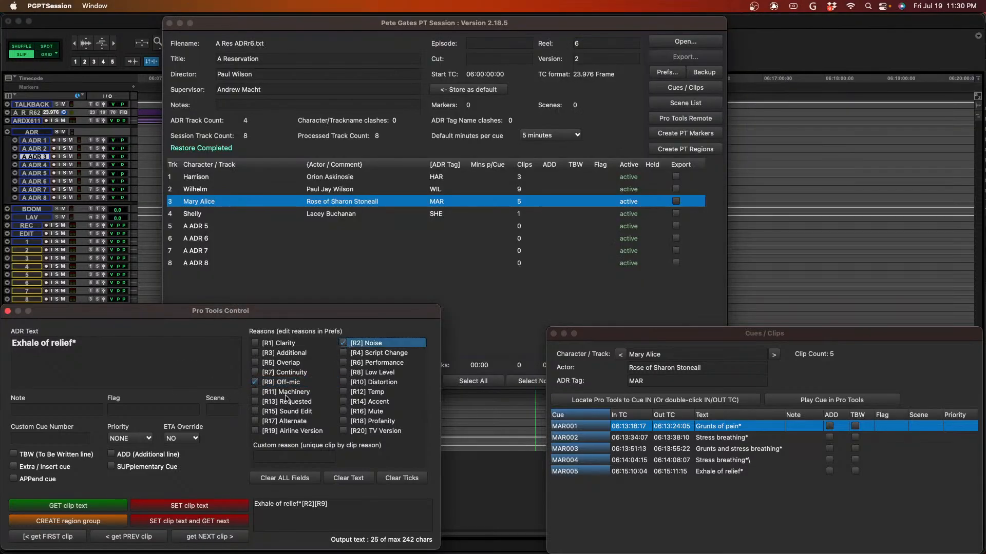
click(21, 410)
text(sync)
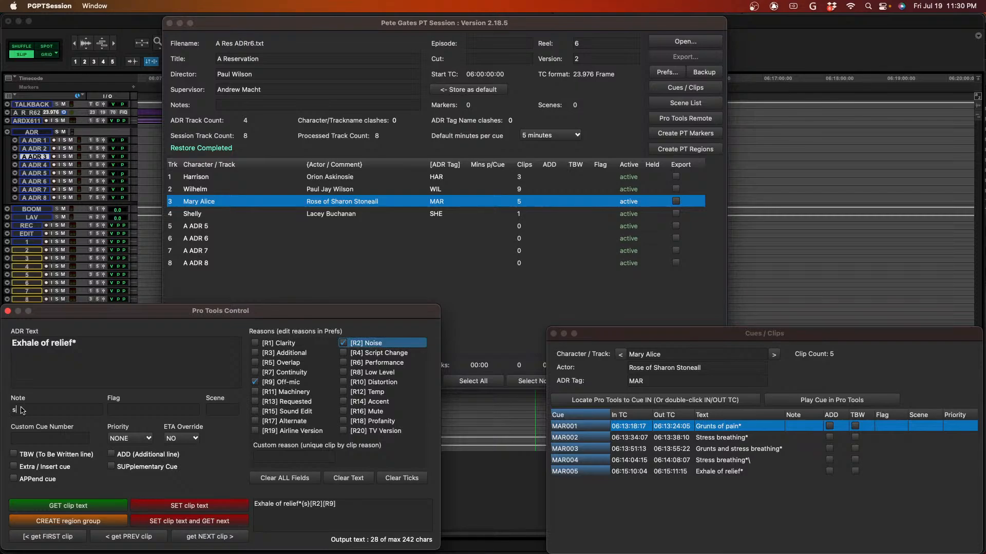
click(189, 522)
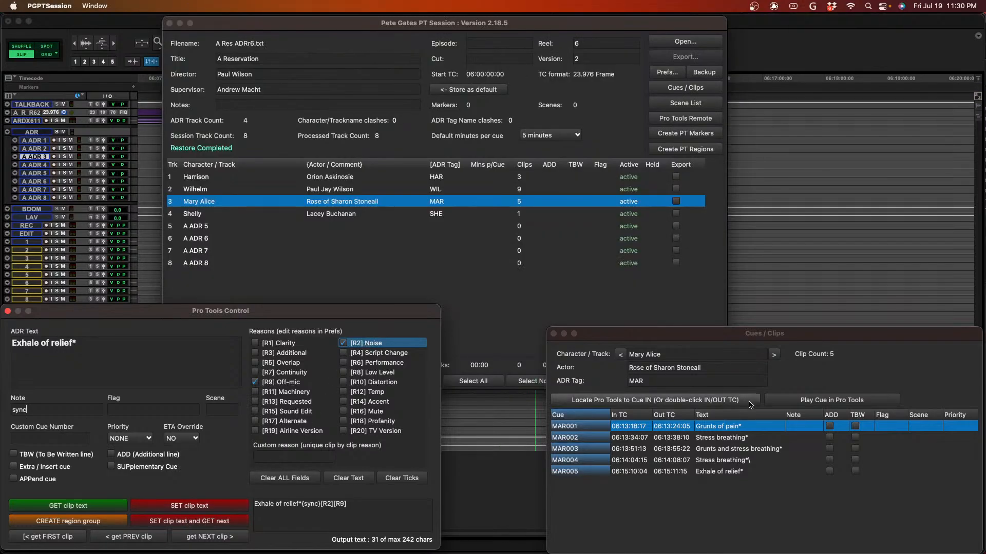
- Switch the cue list to the SHE character and locate Pro Tools to cue SHE001
click(775, 358)
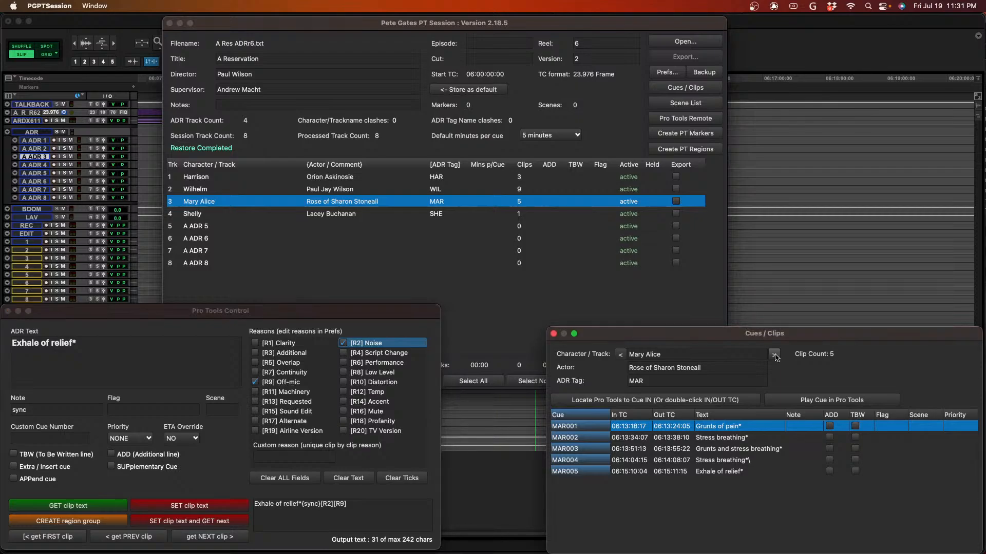
click(775, 357)
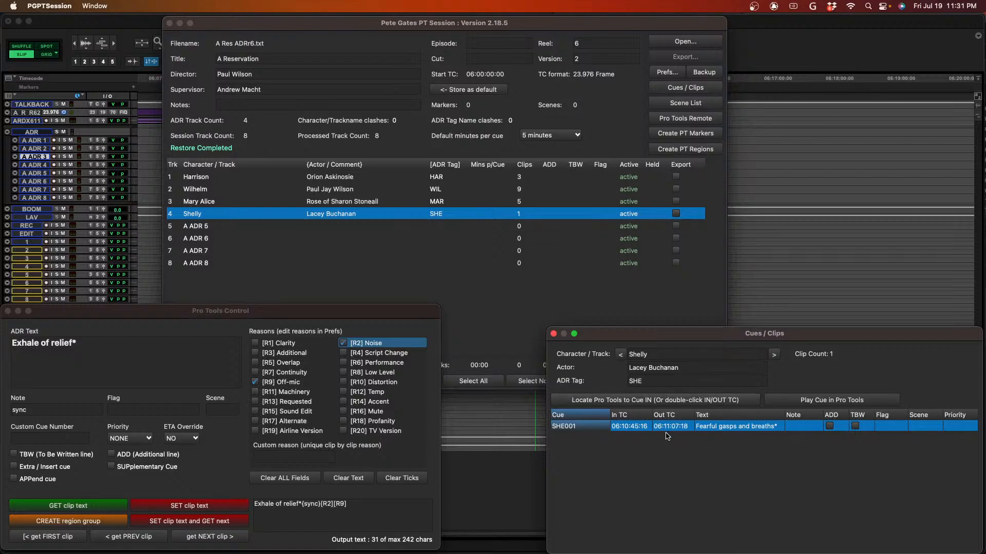
click(616, 406)
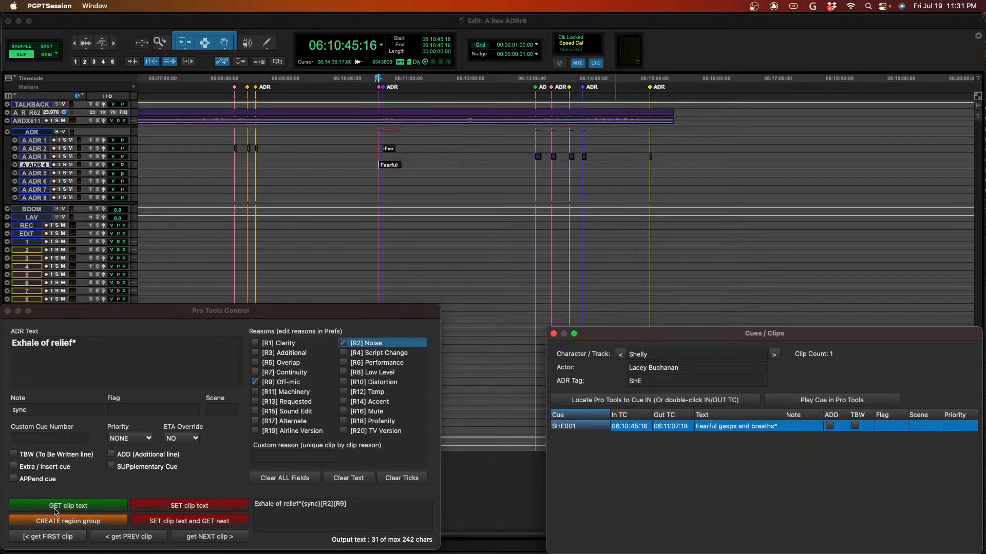
- Get the first SHE clip's text into the remote and try to give it the reason [R9] Off-mic
click(49, 538)
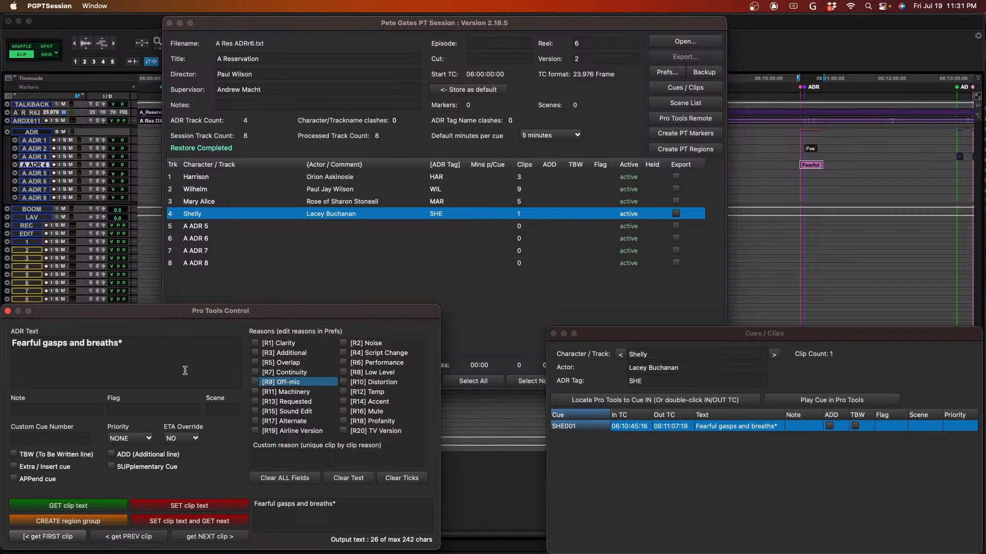
click(255, 382)
click(254, 383)
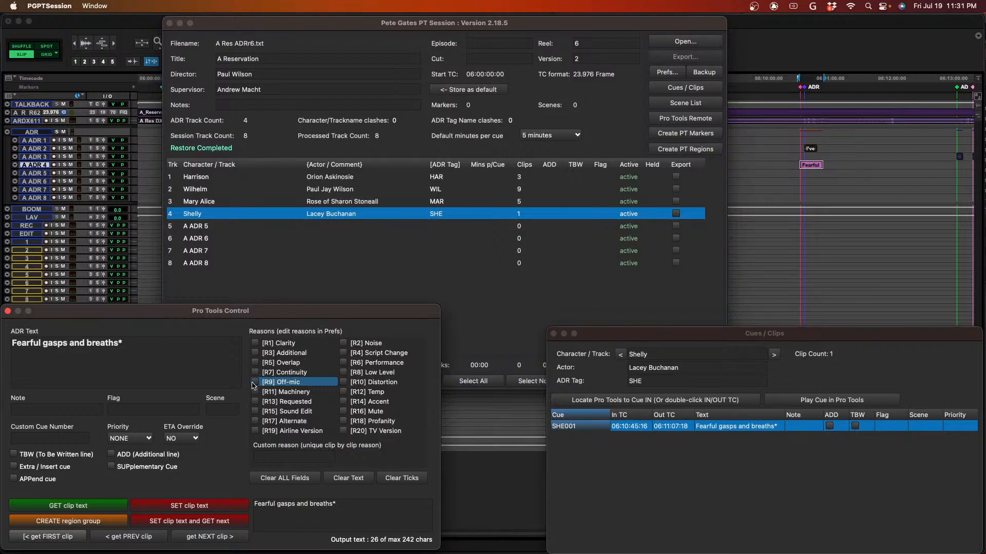
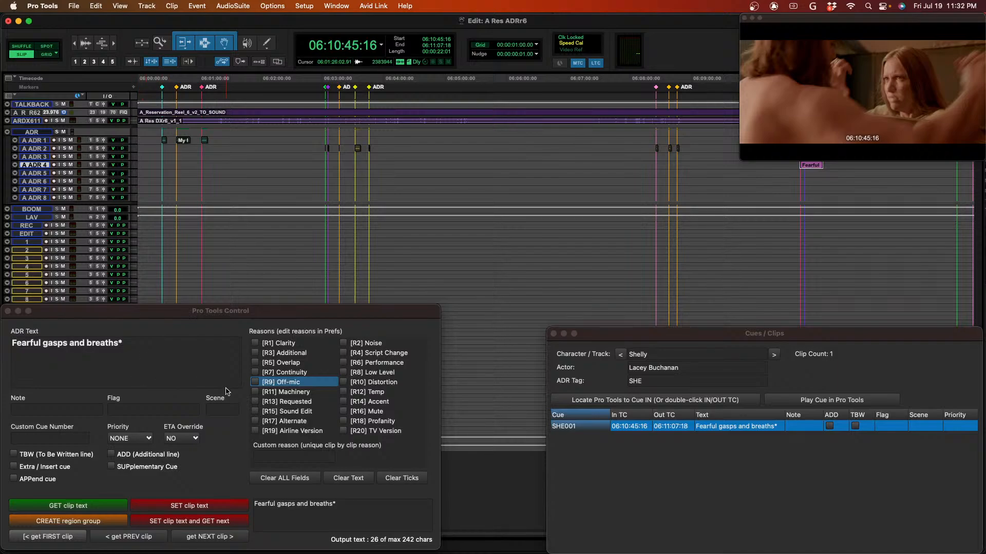
- Give the "Fearful gasps and breaths*" clip reasons [R2] Noise and [R15] Sound Edit and note "sync", and write its text to Pro Tools
click(345, 342)
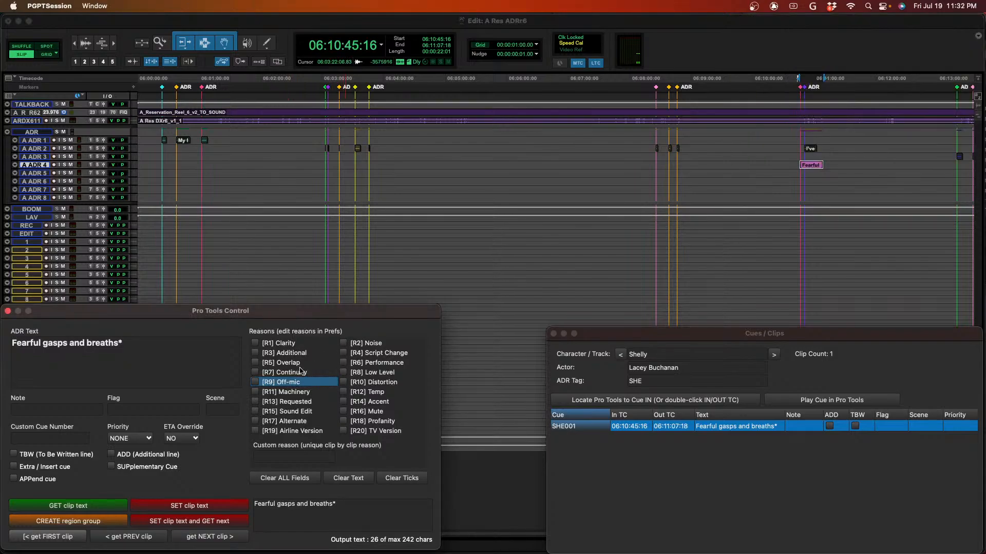
click(344, 343)
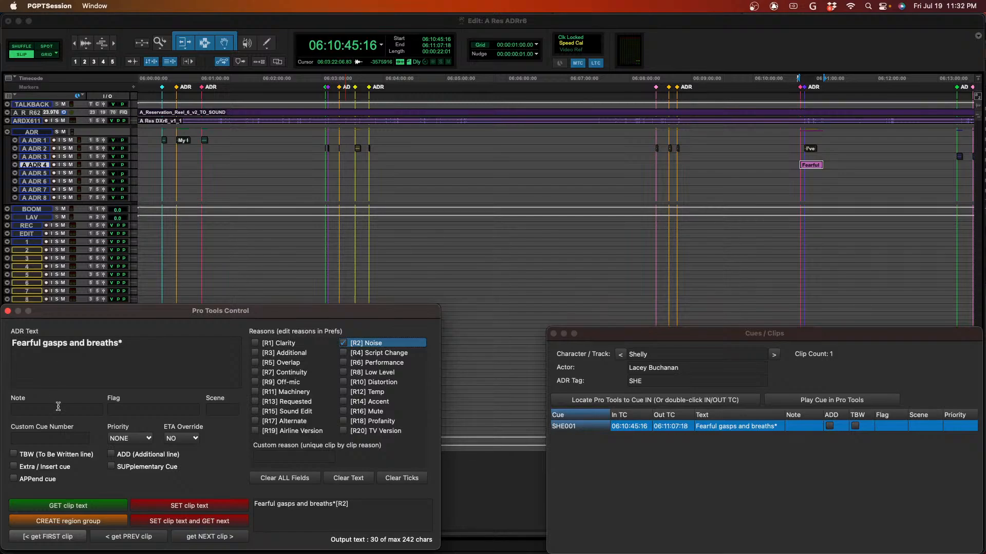
click(255, 412)
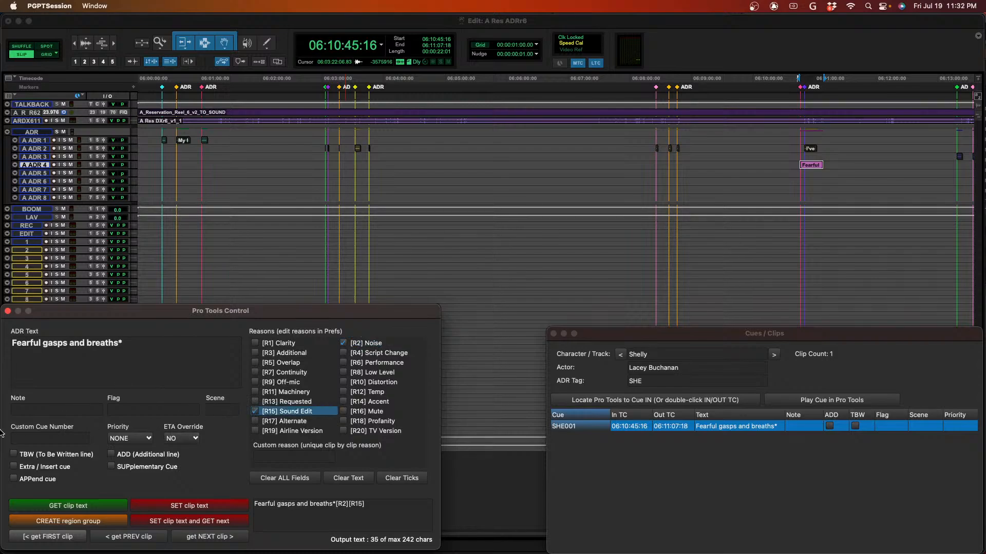
click(48, 410)
text(sync)
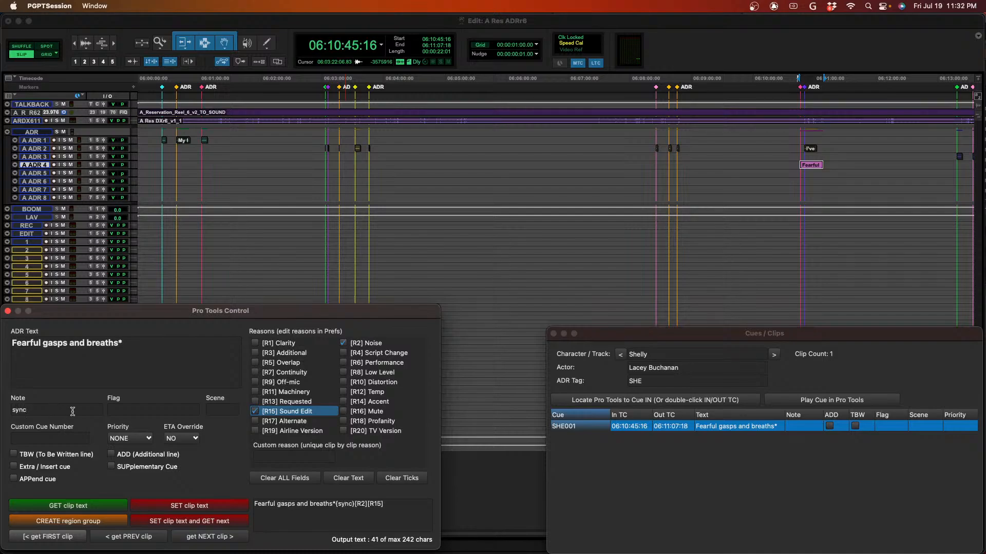
click(186, 524)
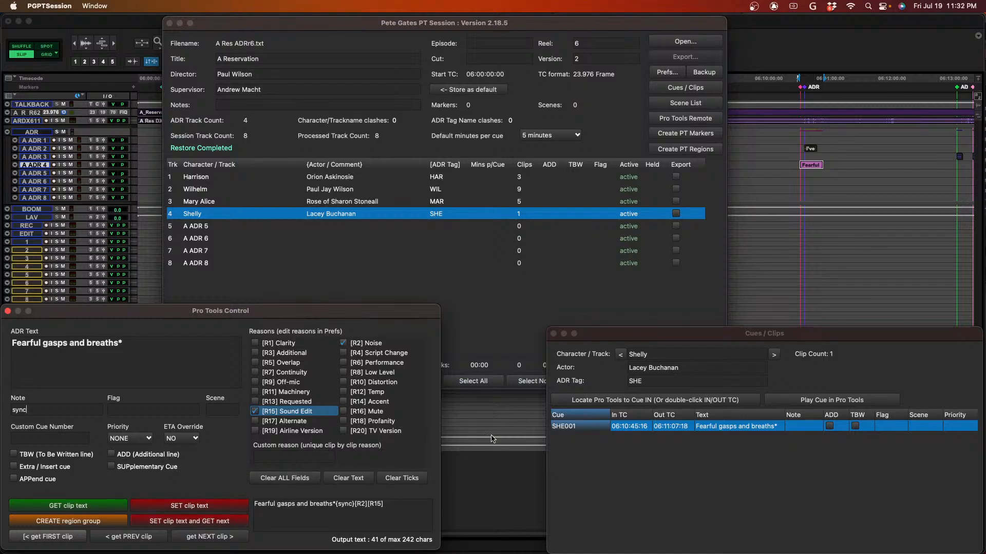
- Close the Pro Tools Control and Cues / Clips windows, and check the name of the "Fearful gasps and breaths*" clip in Pro Tools
click(7, 311)
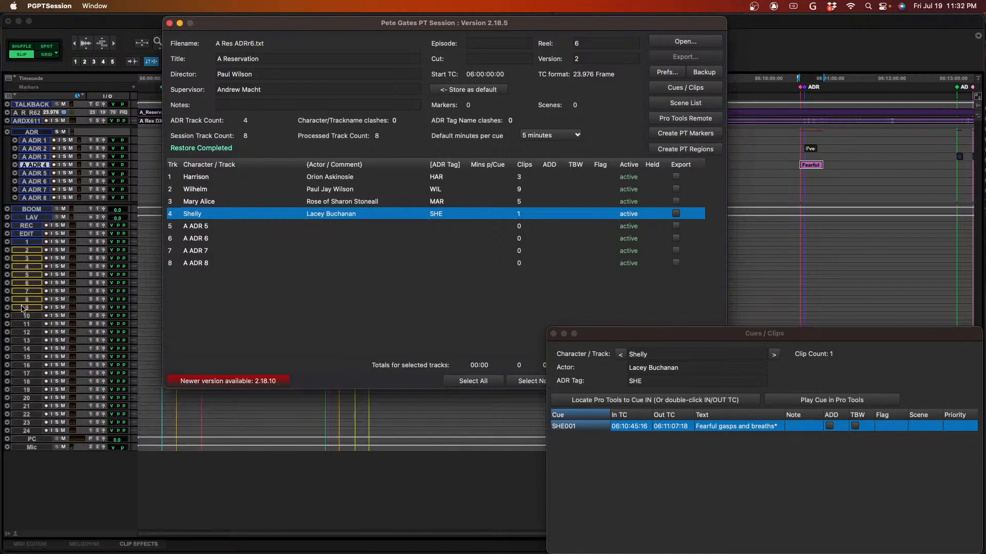
click(554, 334)
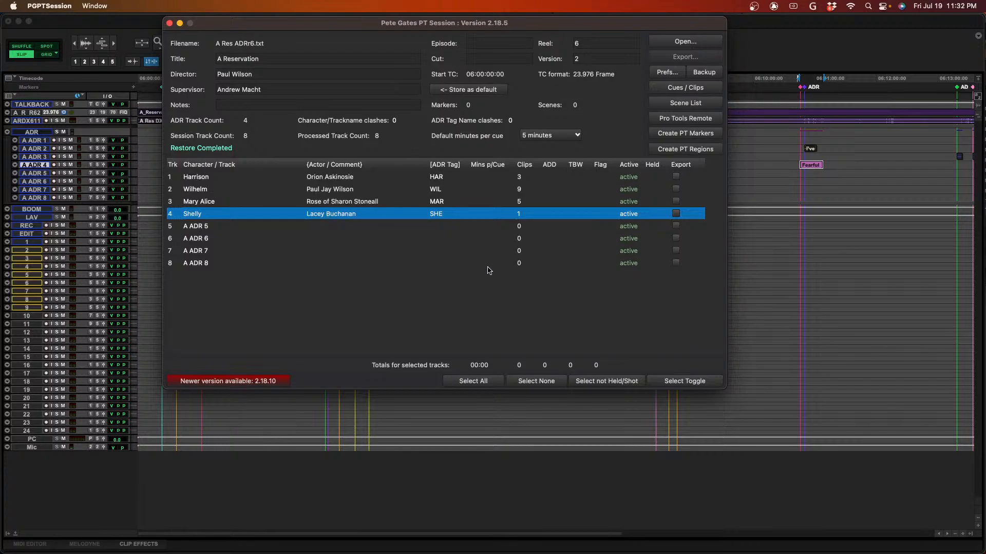
click(797, 37)
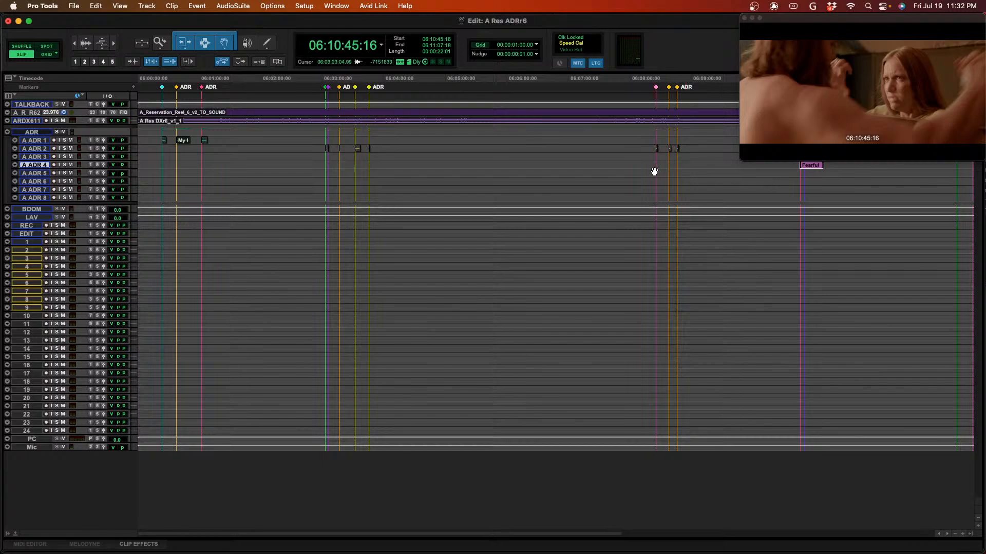
double_click(810, 170)
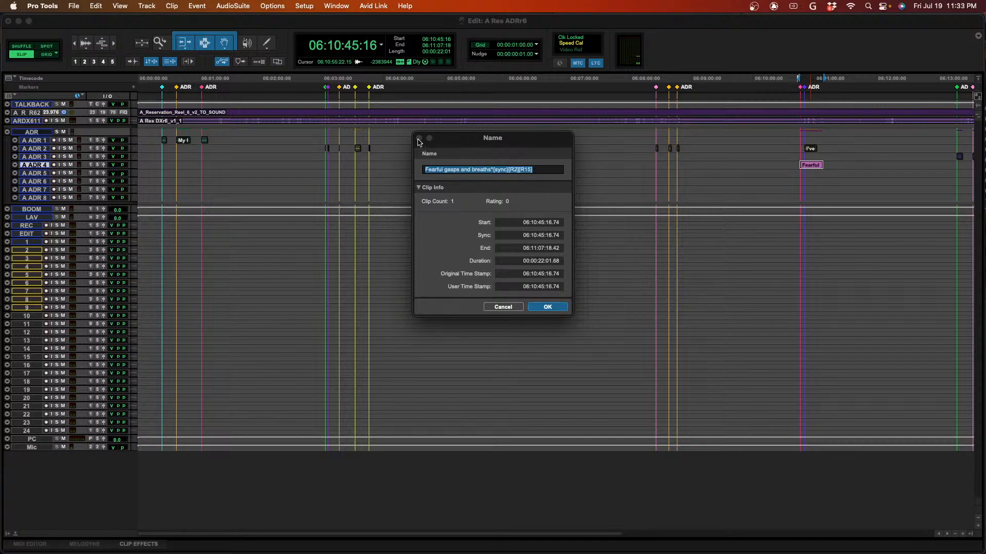
click(502, 308)
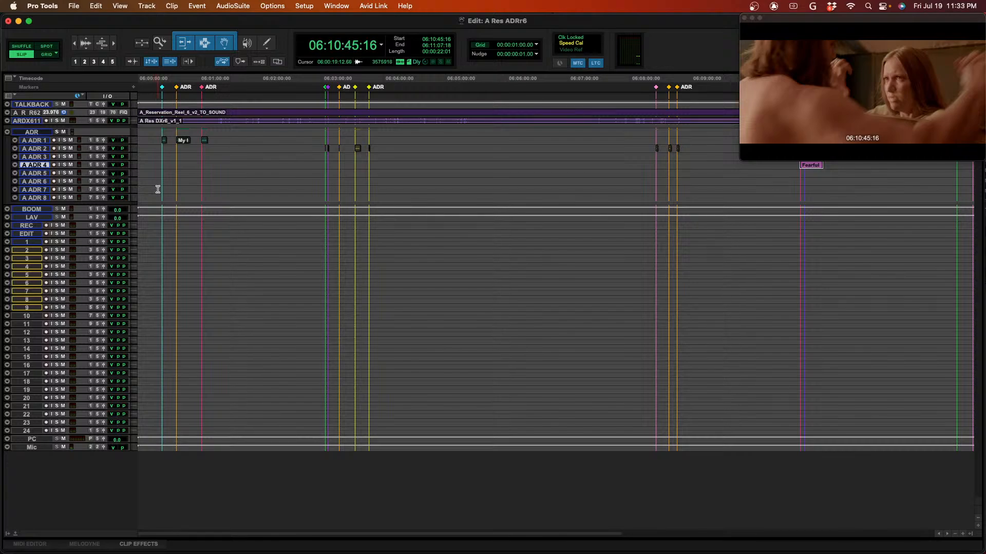
- Extend the clip selection across all eight ADR tracks, A ADR 1 to A ADR 8
key(p)
key(p)
key(p)
key(shift+semicolon)
key(shift+semicolon)
key(shift+semicolon)
key(shift+semicolon)
key(shift+semicolon)
key(shift+semicolon)
key(shift+semicolon)
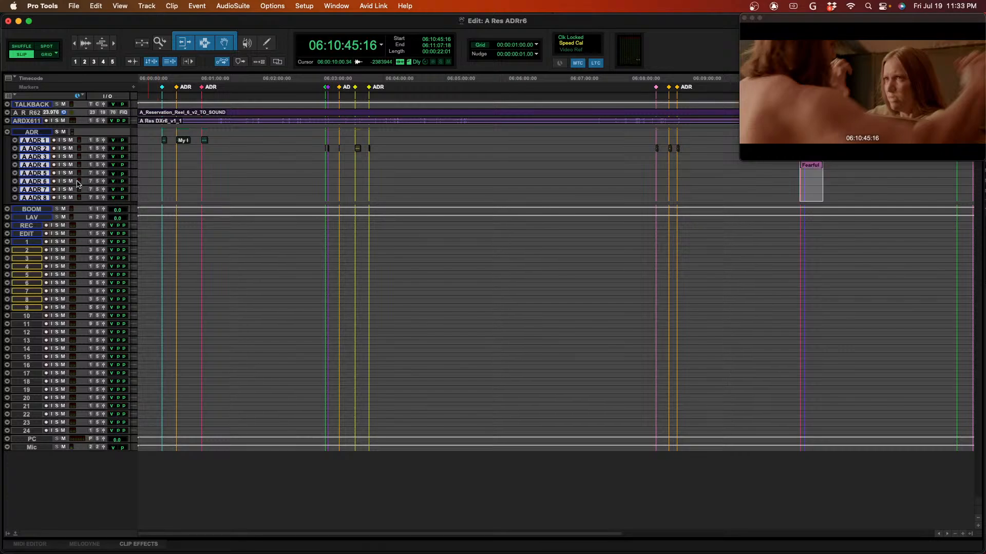
- Export session info as text for selected tracks only, without markers, plug-in list or crossfades, and save it as A Res ADRr6.txt
click(73, 5)
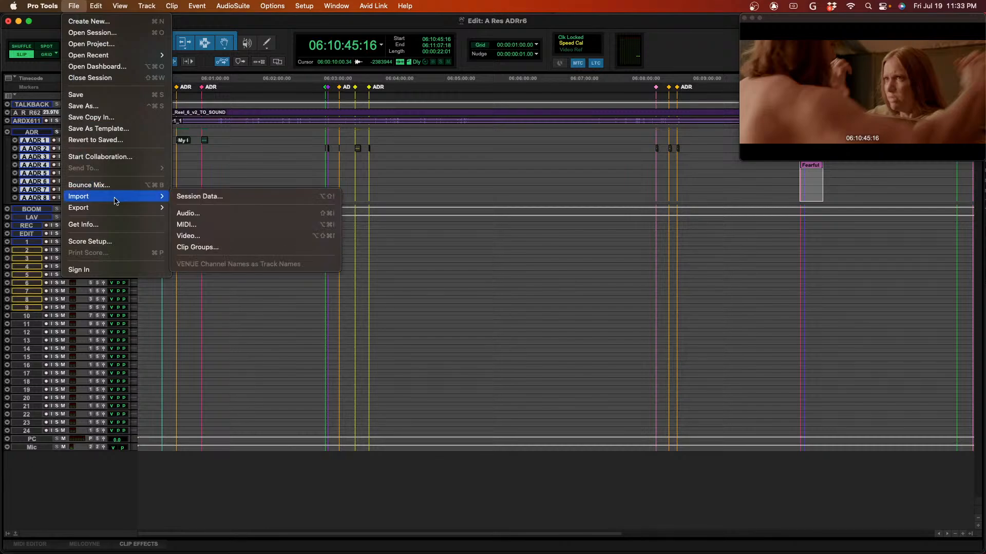
mouse_move(149, 208)
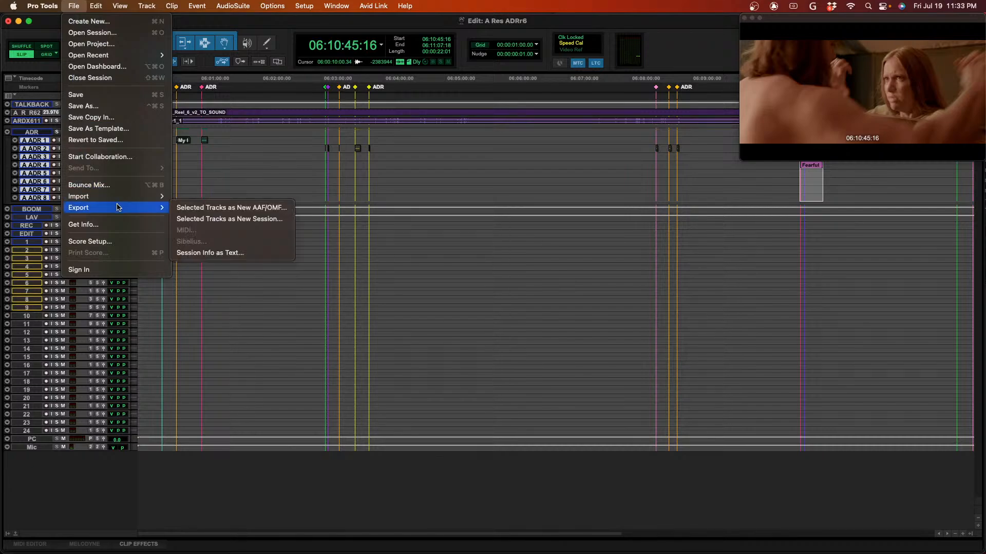
click(229, 253)
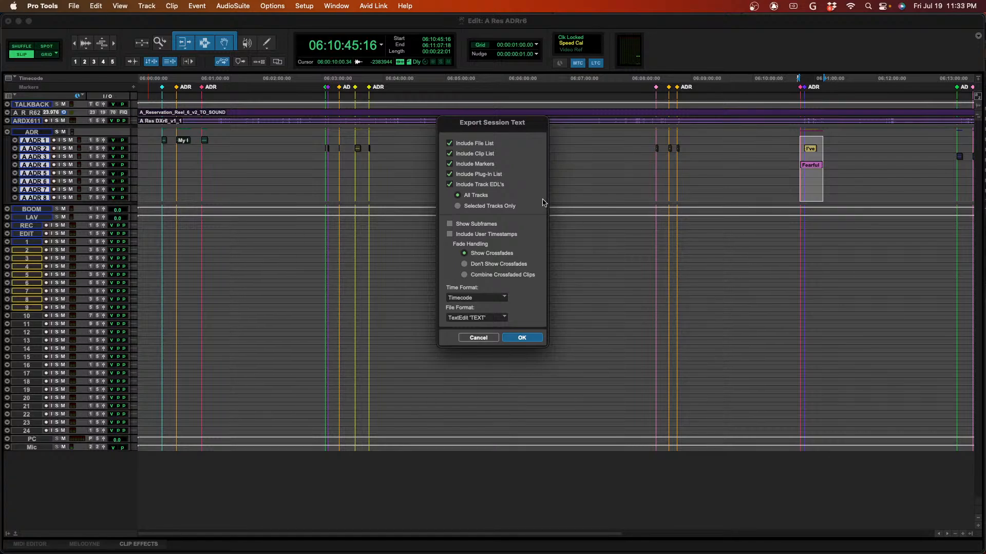
click(450, 163)
click(449, 174)
click(458, 207)
click(465, 265)
click(538, 339)
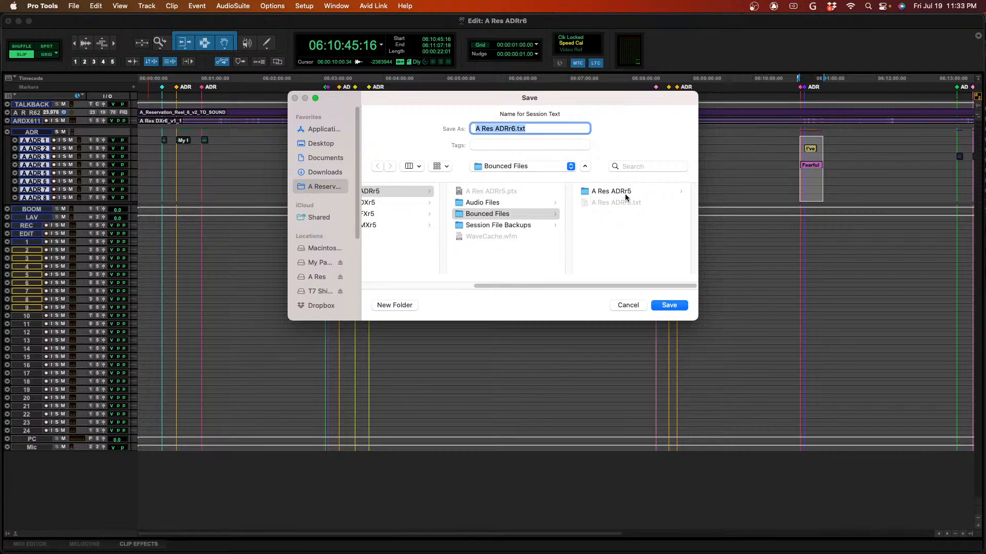
click(678, 308)
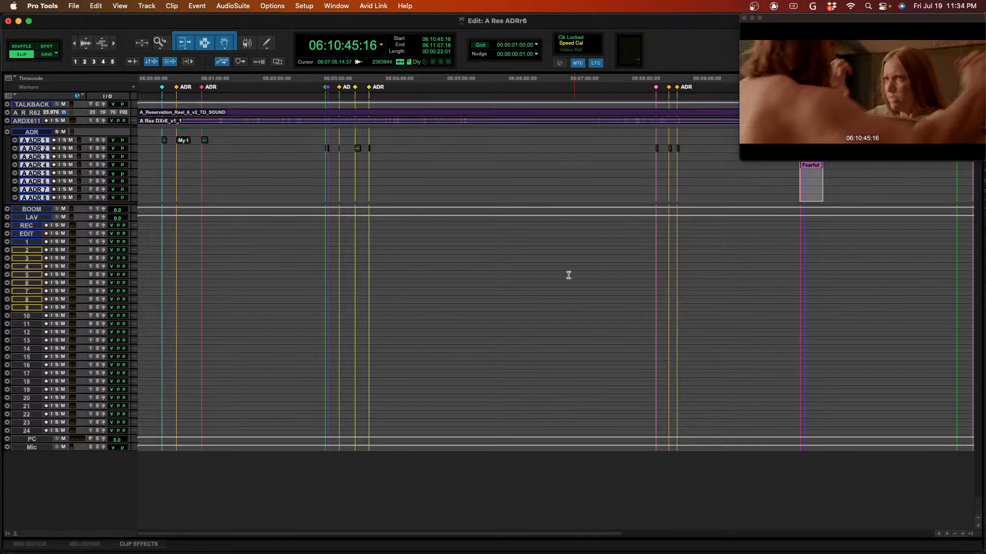
- Switch to PGPTSession and open A Res ADRr6.txt from the Bounced Files folder of Reel 6's A Res ADRr6 session
key(super+Tab)
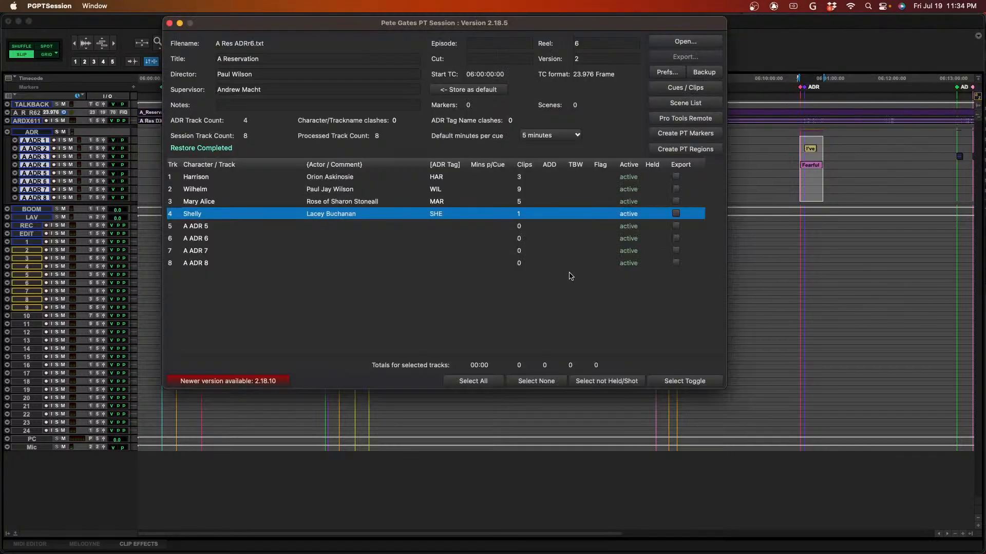
key(super+Tab)
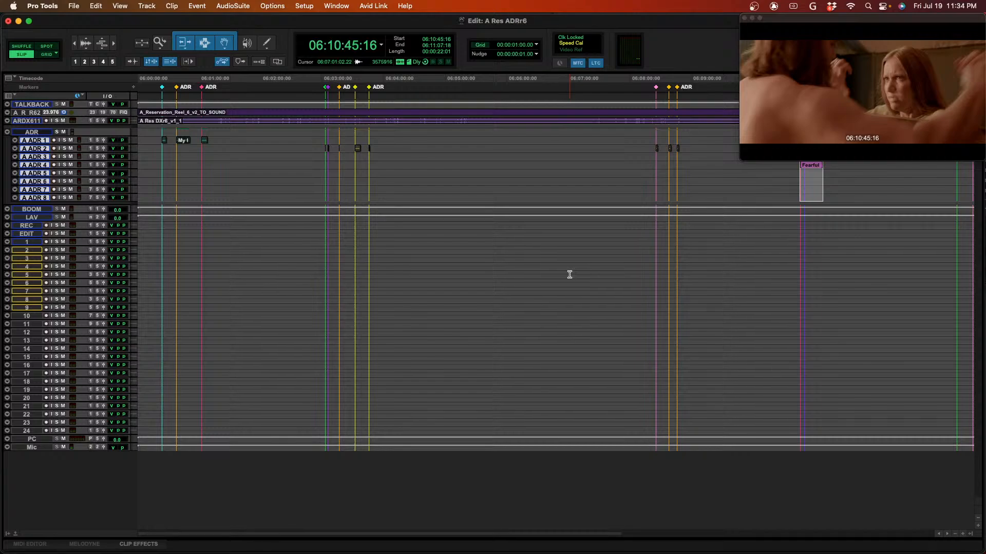
key(super+Tab)
key(super+Tab)
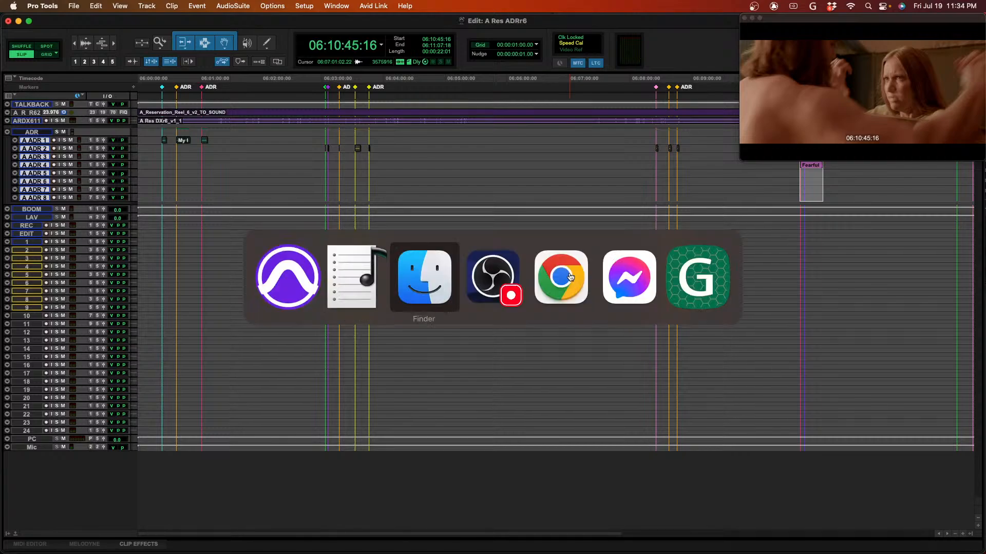
key(super+shift+Tab)
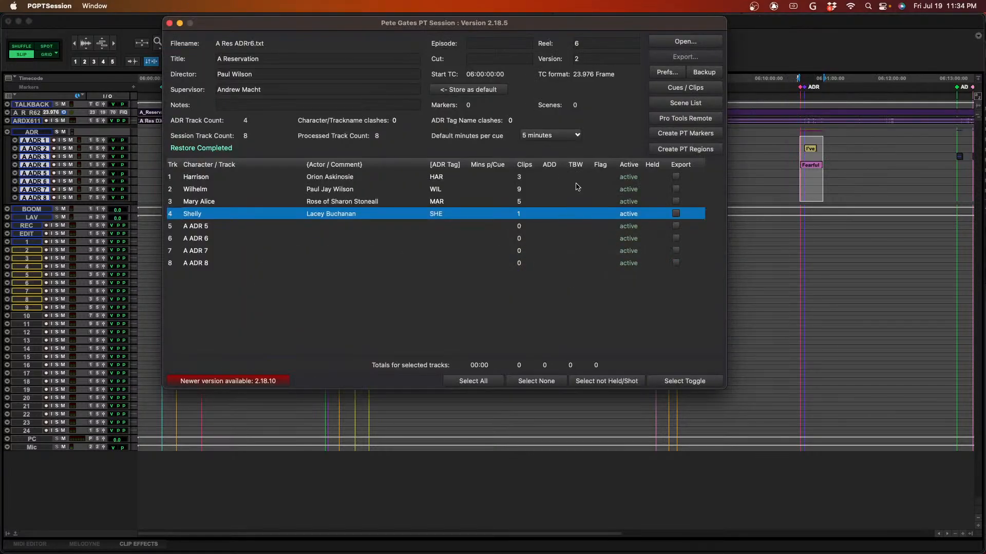
click(693, 47)
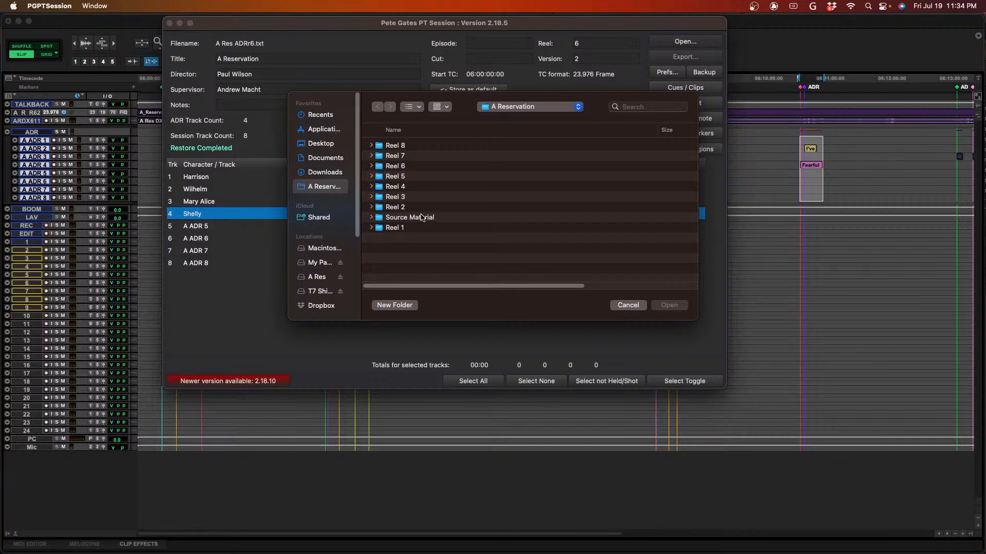
double_click(425, 167)
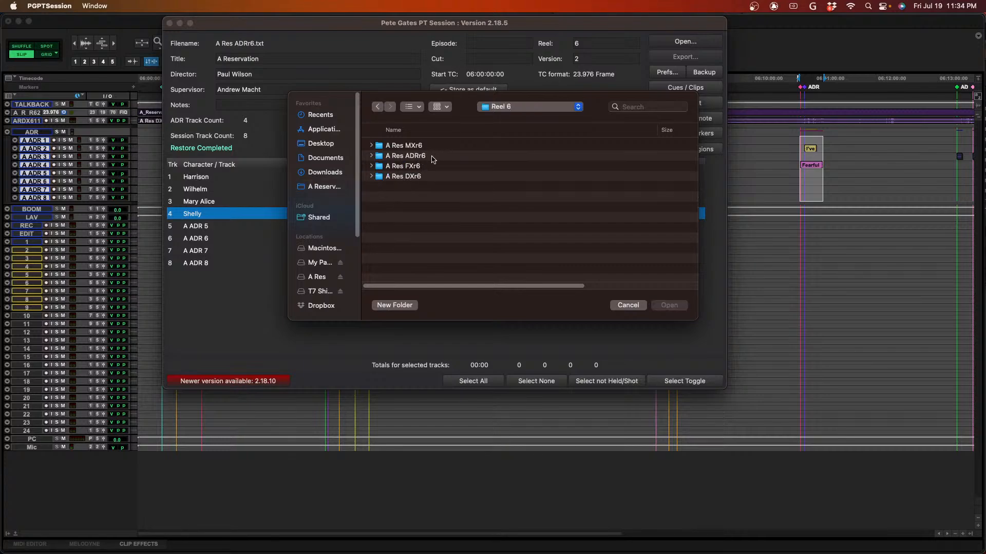
double_click(432, 157)
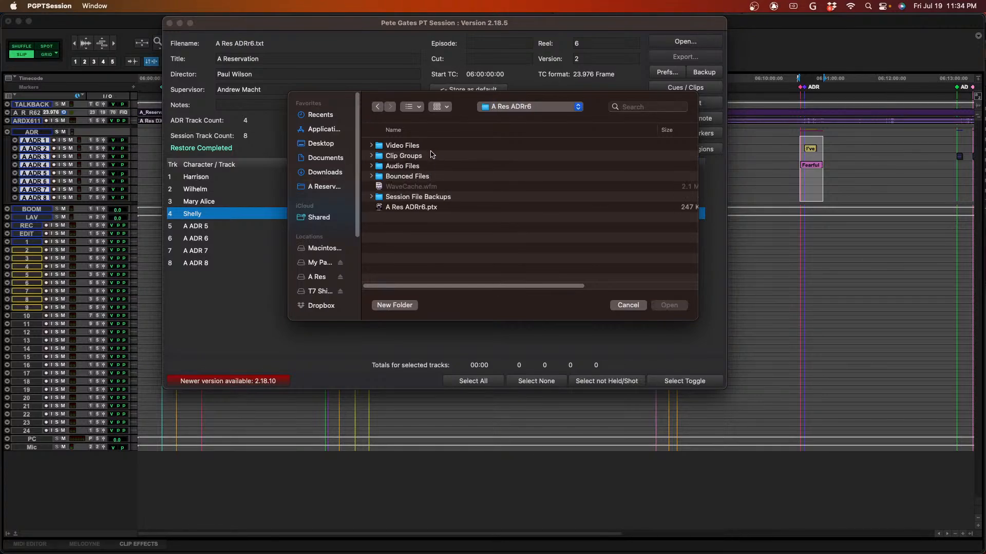
double_click(421, 176)
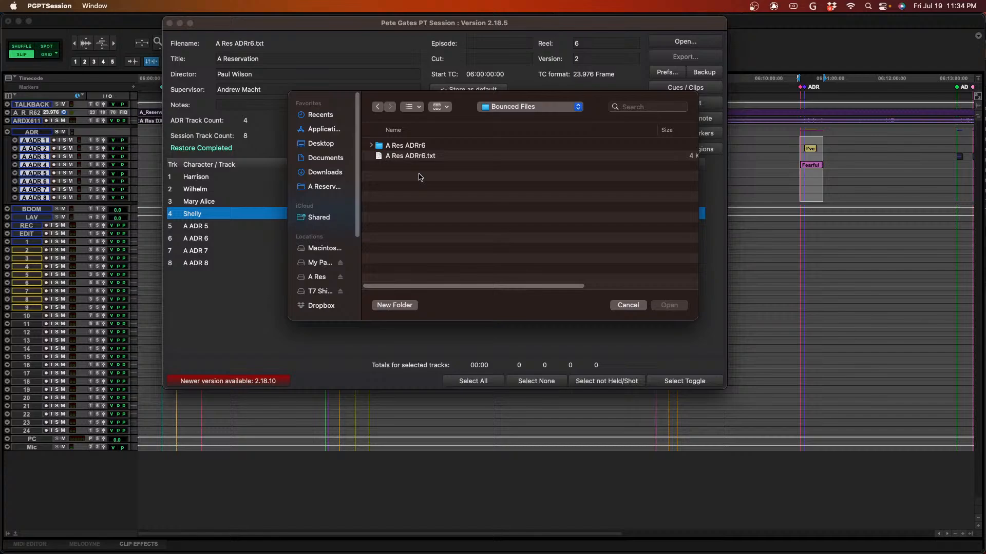
click(446, 157)
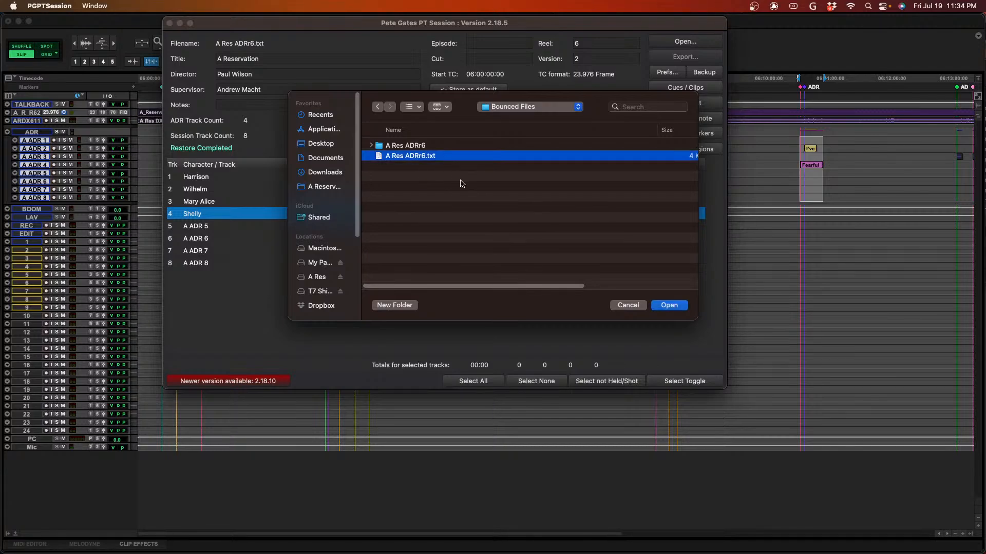
key(Return)
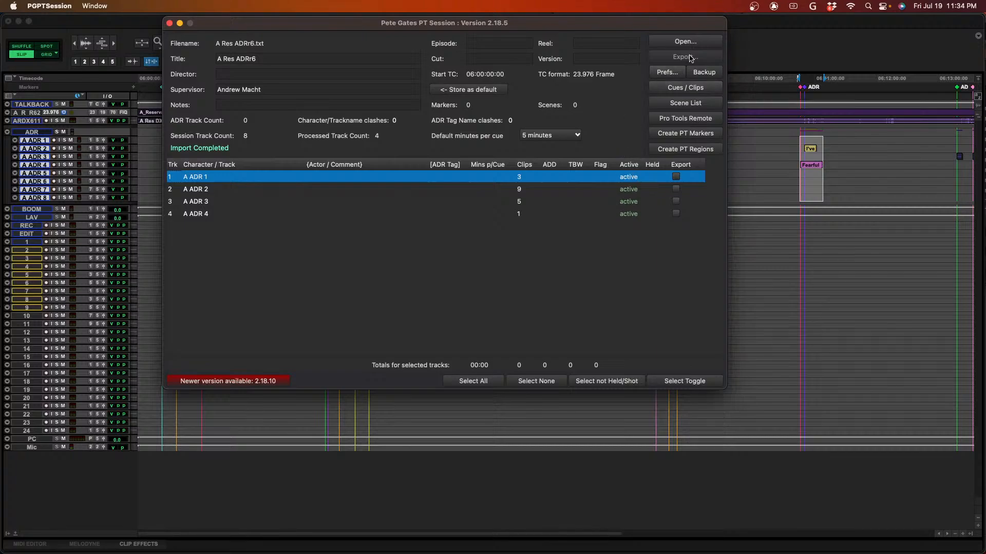
- Show the imported cues in the Cues / Clips window, and open the REEL_6 VER_2 ADR SUMMARY.pdf from Finder's MASTER SUMMARY TBW ADD FLAG folder
click(702, 88)
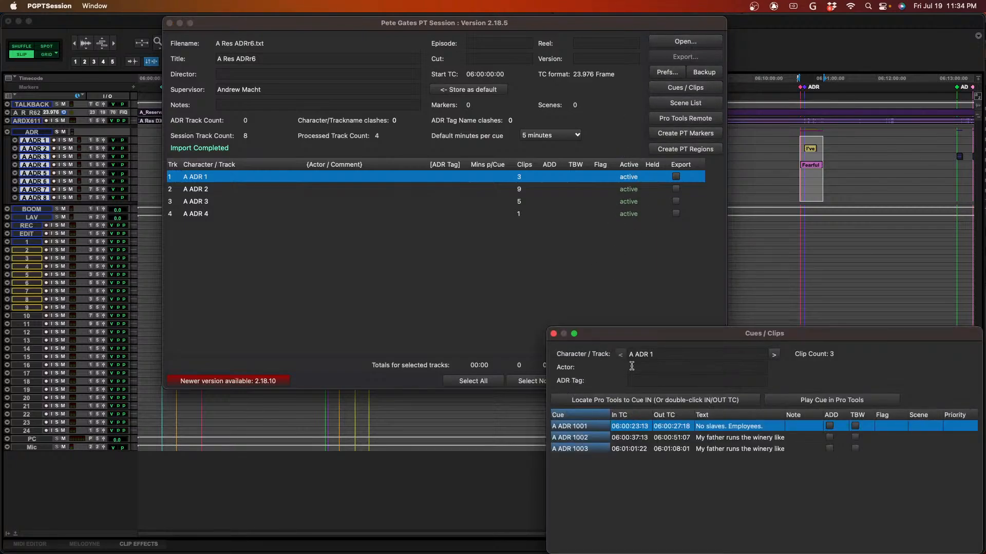
drag(676, 340, 641, 274)
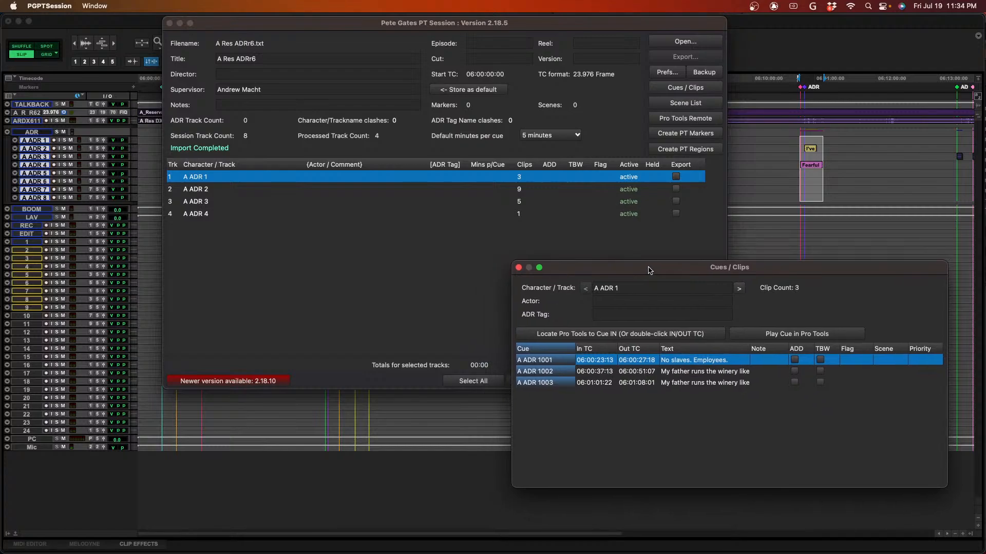
key(super+Tab)
key(super+Tab)
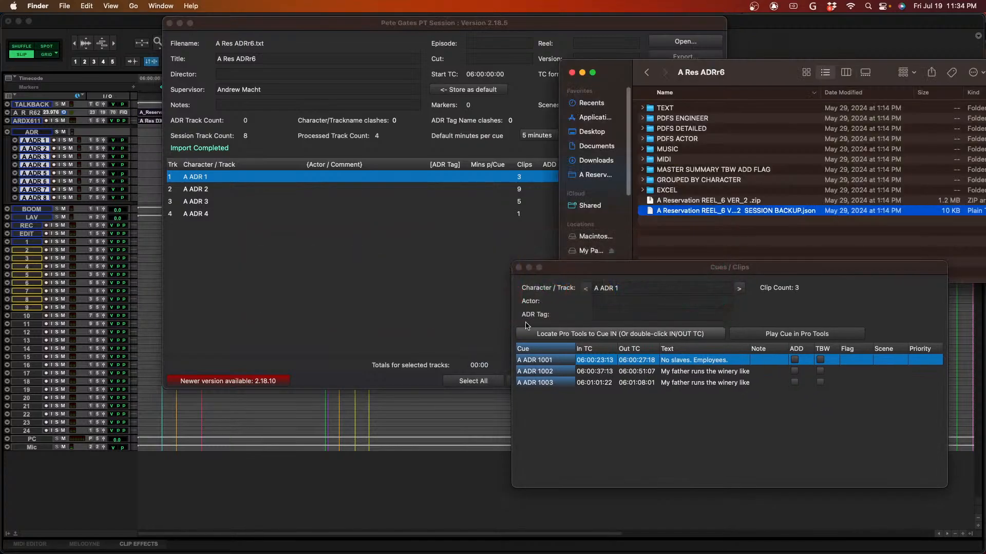
click(701, 180)
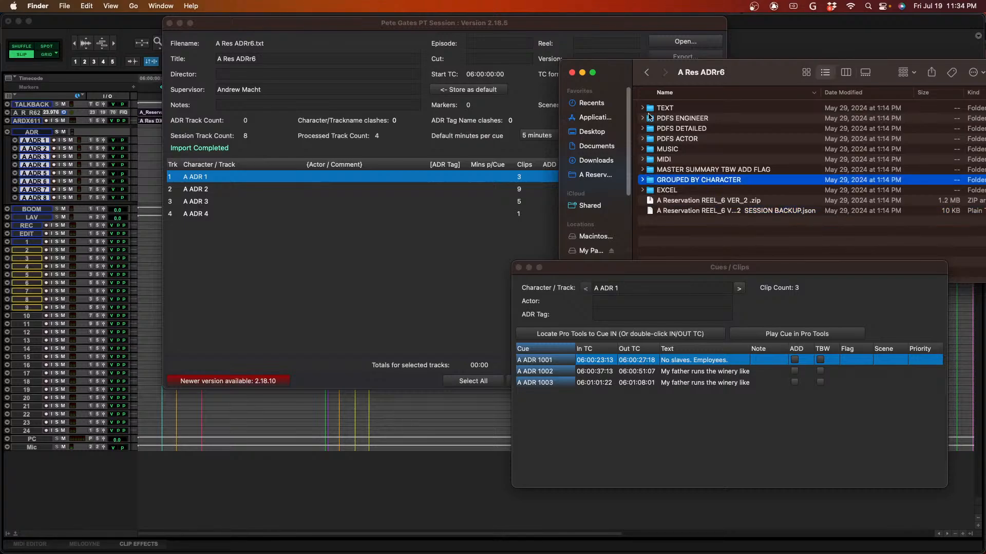
click(701, 171)
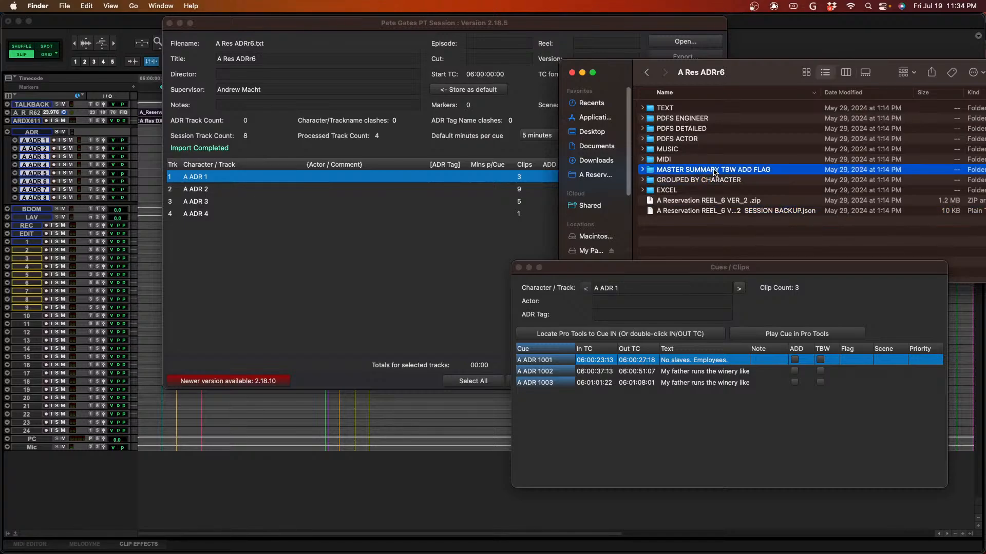
double_click(700, 171)
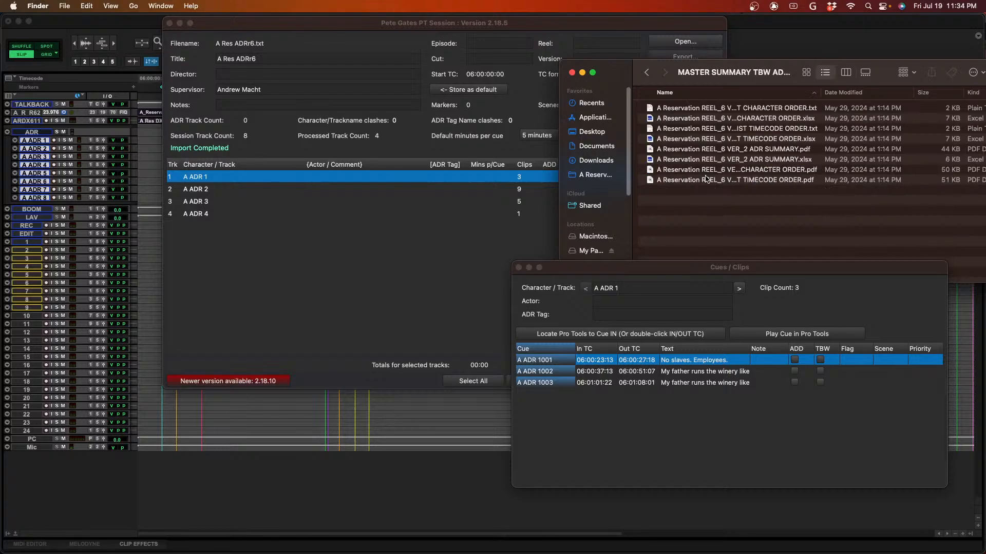
double_click(710, 150)
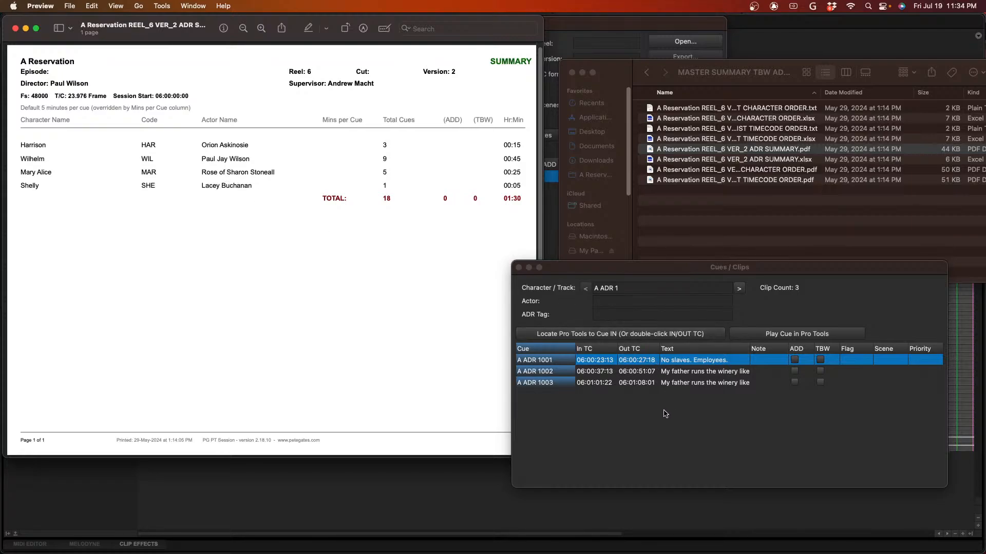
- Set the first track's character to Harrison, enter the actor's full name from the summary PDF, and set the ADR tag to HAR
click(629, 289)
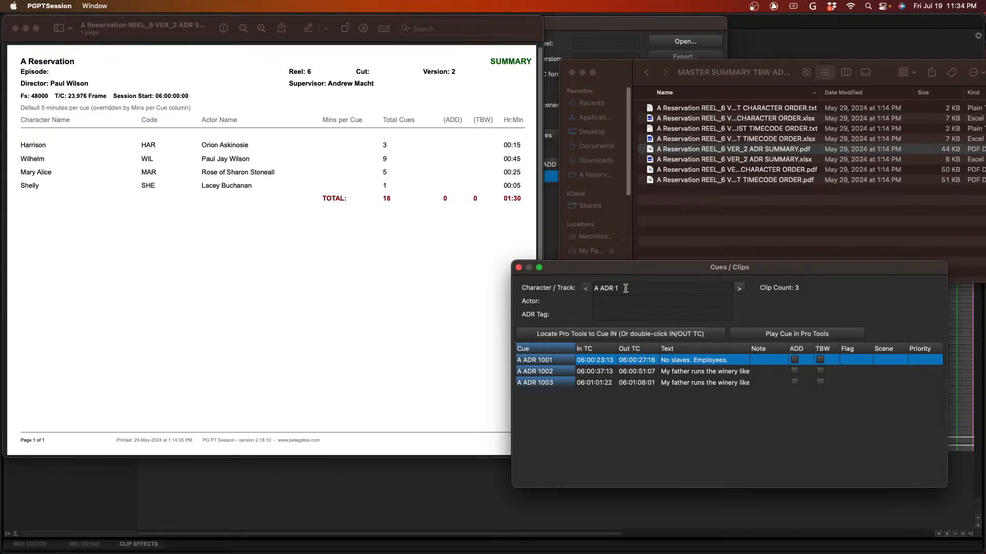
drag(625, 288, 579, 290)
text(Harrison)
key(Tab)
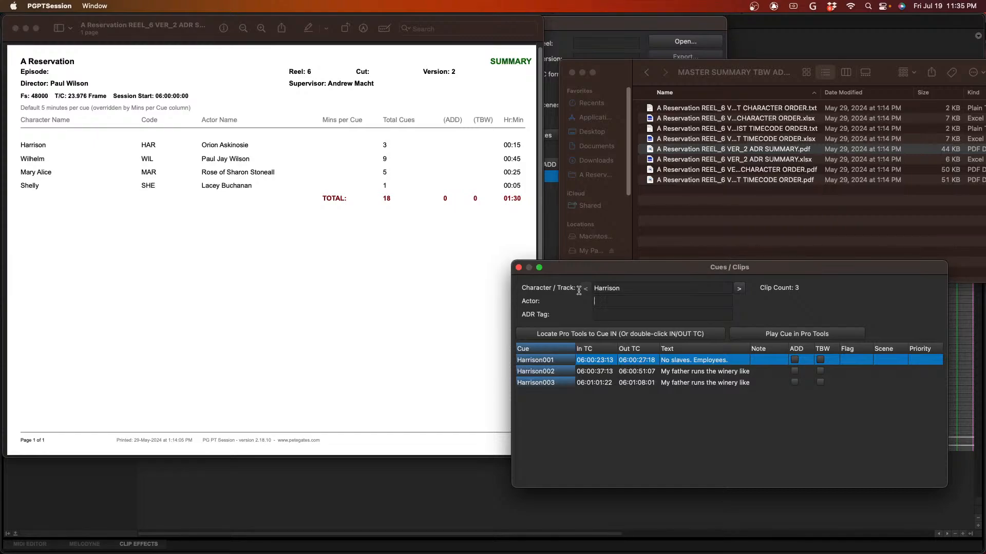
key(Tab)
text(HAR)
- Set the second track's character to Wilhelm, enter the actor's full name, and set the ADR tag to WIL
click(739, 289)
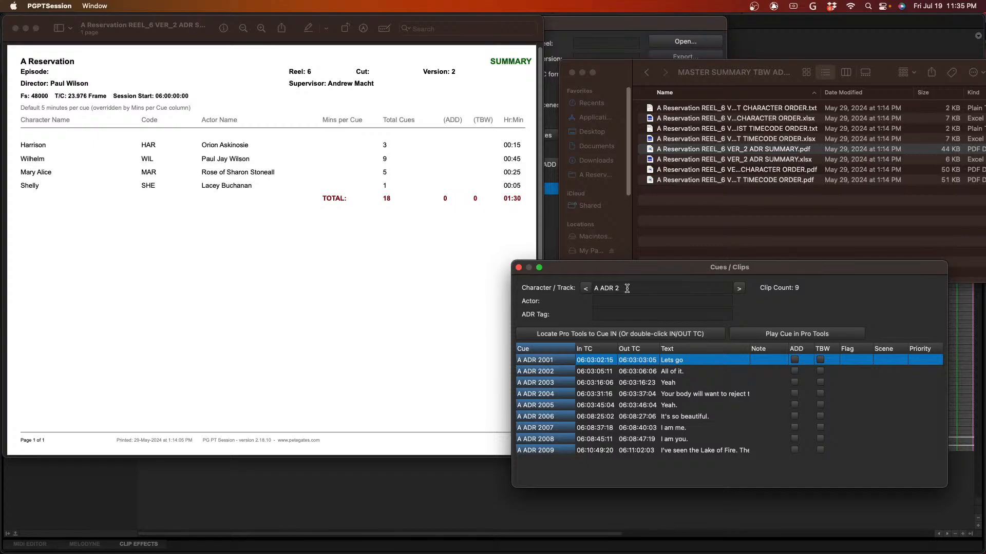
drag(622, 290, 576, 289)
text(Wilhelm)
key(Tab)
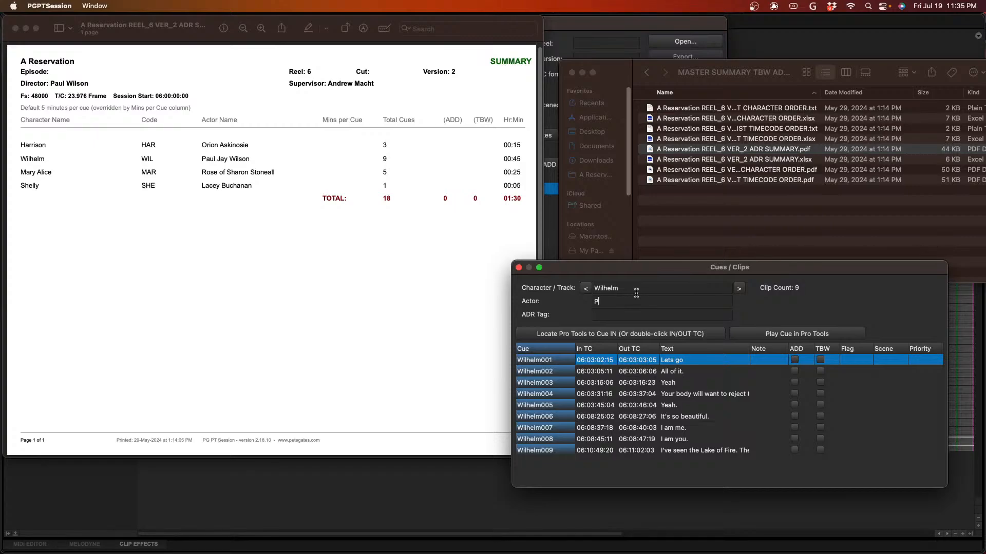
- Set the third track's character to Mary Alice, enter the actor's full name, and set the ADR tag to MAR
click(739, 289)
click(633, 288)
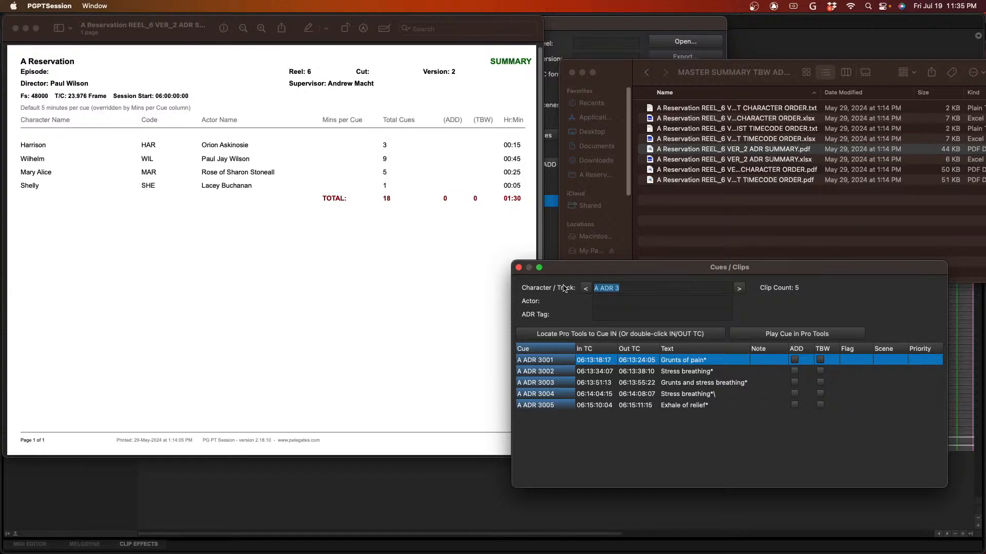
text(Mary Alice)
key(Tab)
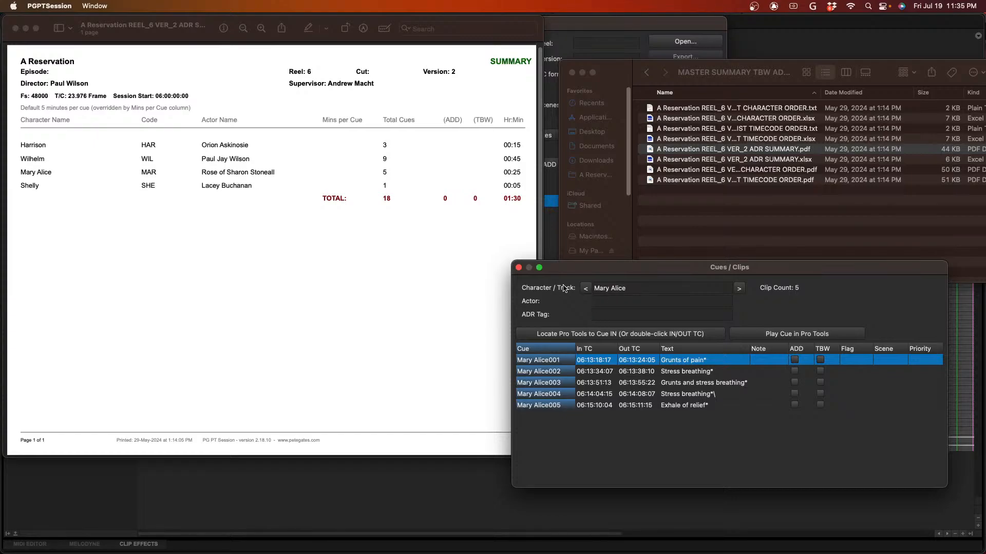
text(MAR)
- Set the fourth track's character to Shelly, enter the actor's full name, set the ADR tag to SHE, and close the Cues / Clips window
click(739, 289)
drag(622, 287, 580, 287)
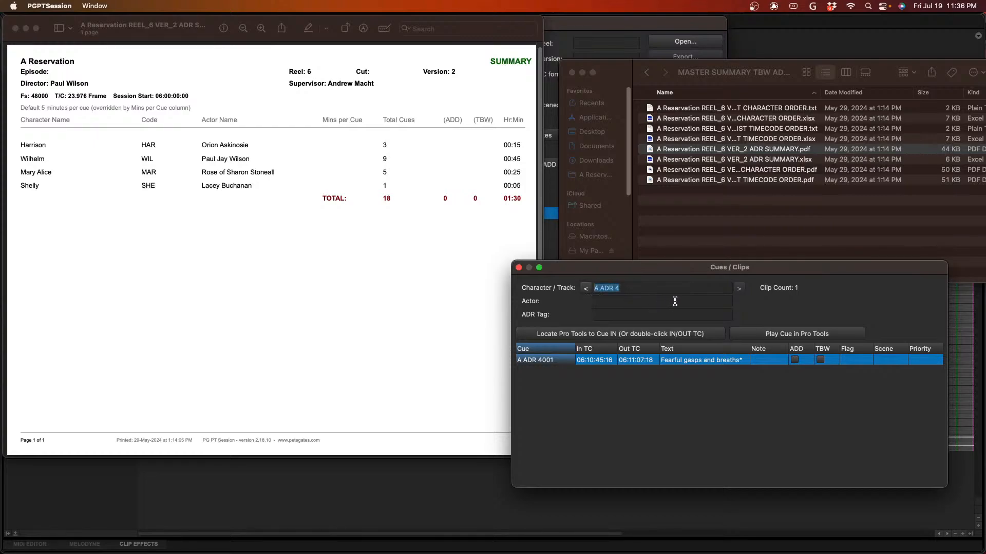
text(She)
key(Tab)
text(Kace)
key(BackSpace)
key(BackSpace)
key(BackSpace)
key(BackSpace)
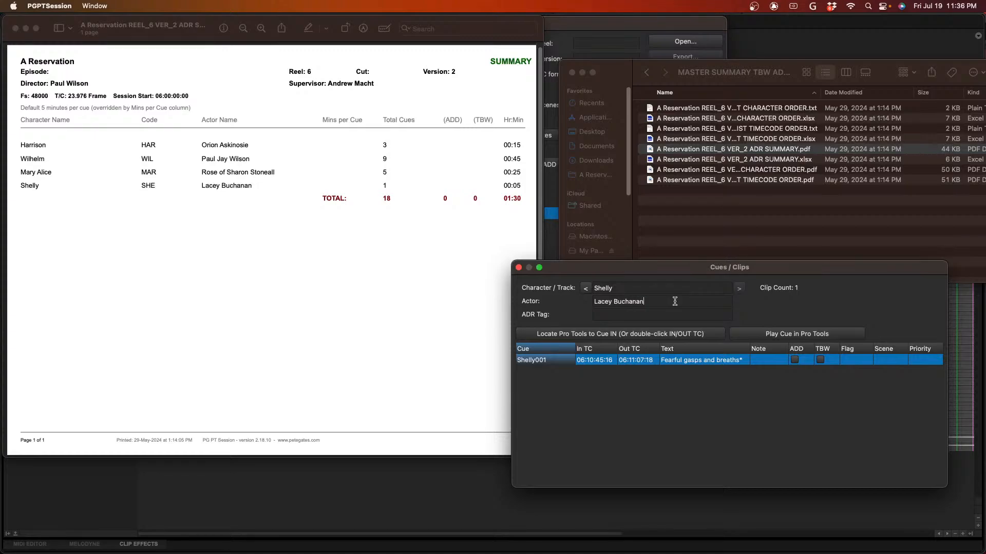
click(643, 318)
text(SHE2)
key(BackSpace)
click(518, 267)
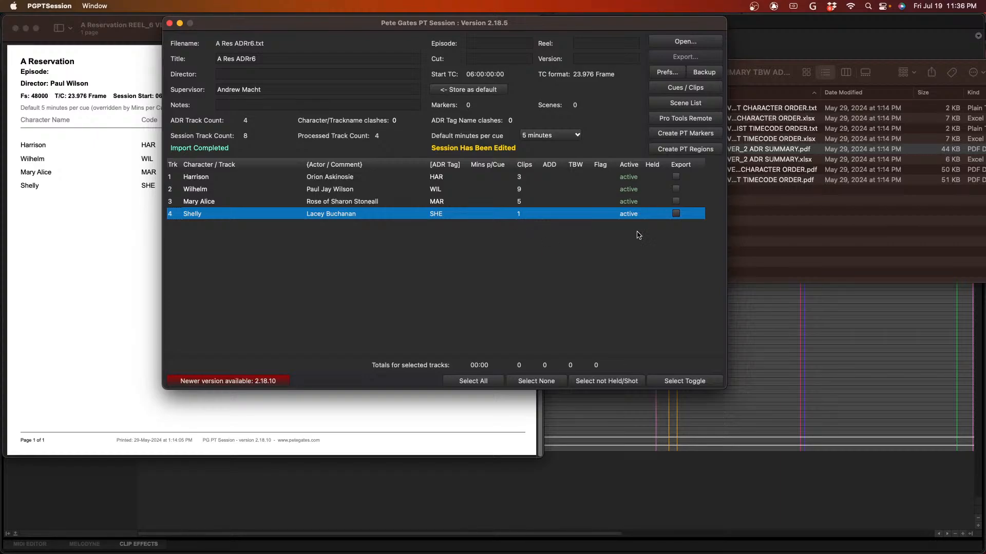
- Mark all four character tracks, Harrison, Wilhelm, Mary Alice and Shelly, for export
click(676, 177)
click(672, 197)
click(676, 189)
click(676, 201)
click(676, 213)
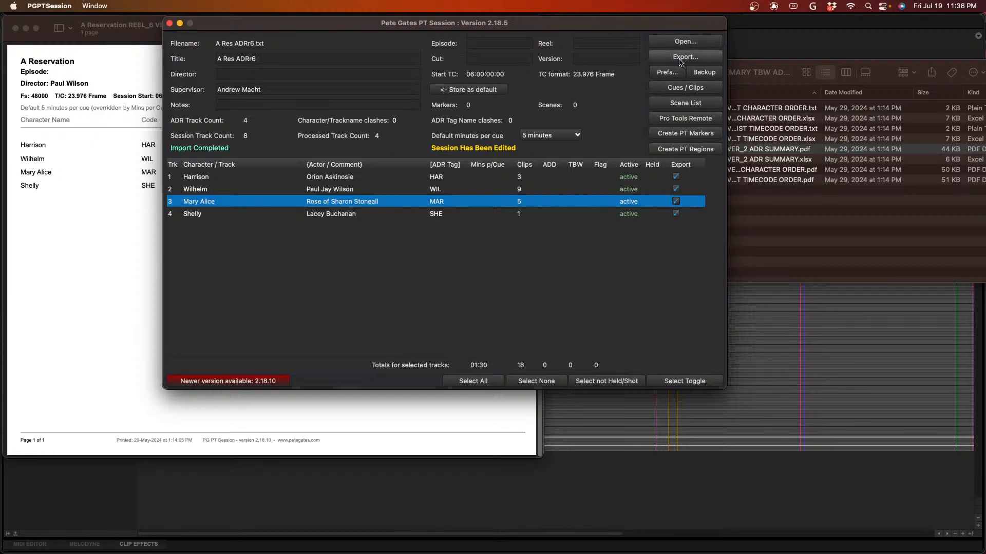
- Set the session title to A Reservation, enter the director's name, and set the reel to 6 and the version to 2
drag(267, 59, 208, 57)
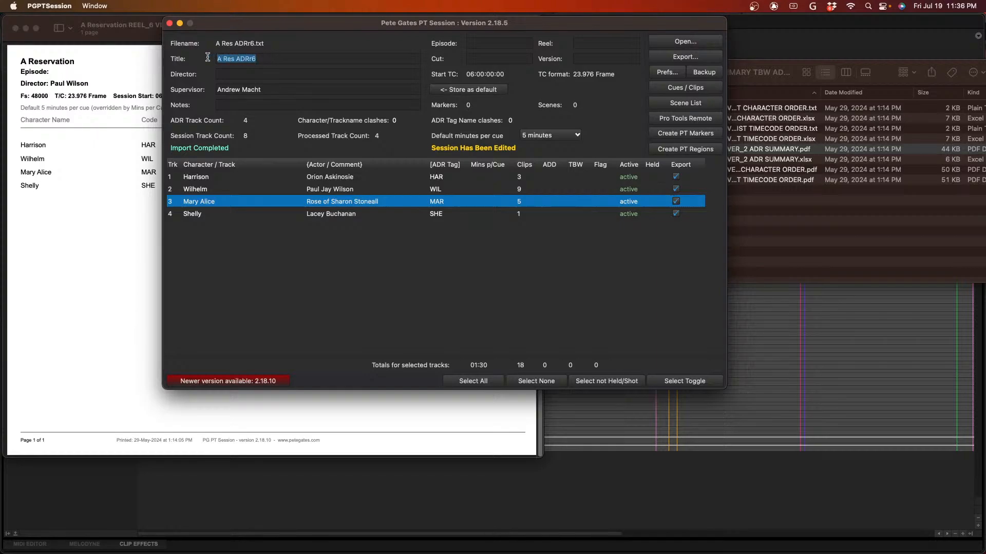
text(A R)
text(A reservatio)
key(BackSpace)
key(BackSpace)
key(BackSpace)
key(BackSpace)
key(BackSpace)
key(BackSpace)
key(BackSpace)
key(BackSpace)
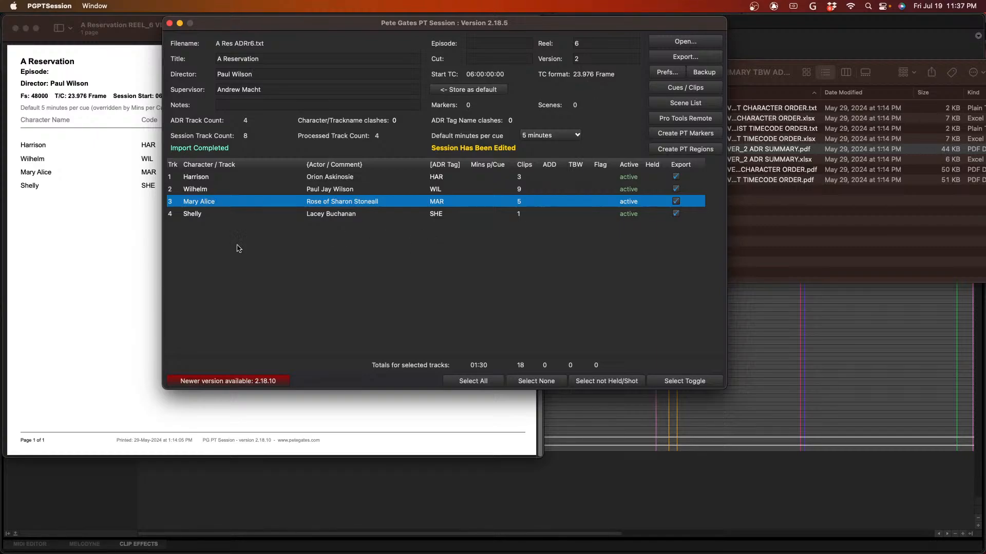
- Check the session details against the ADR summary PDF and view the Pro Tools Control window
click(151, 261)
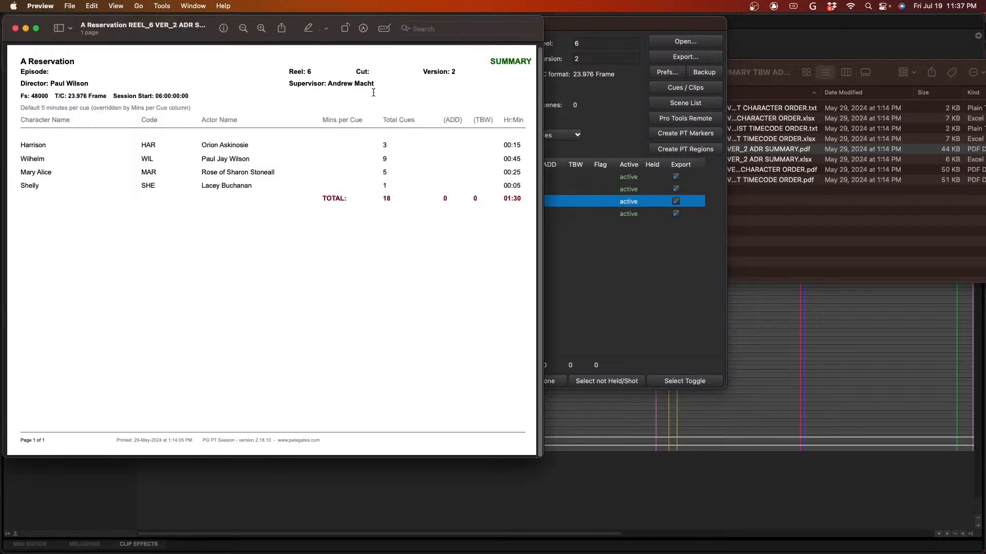
click(658, 290)
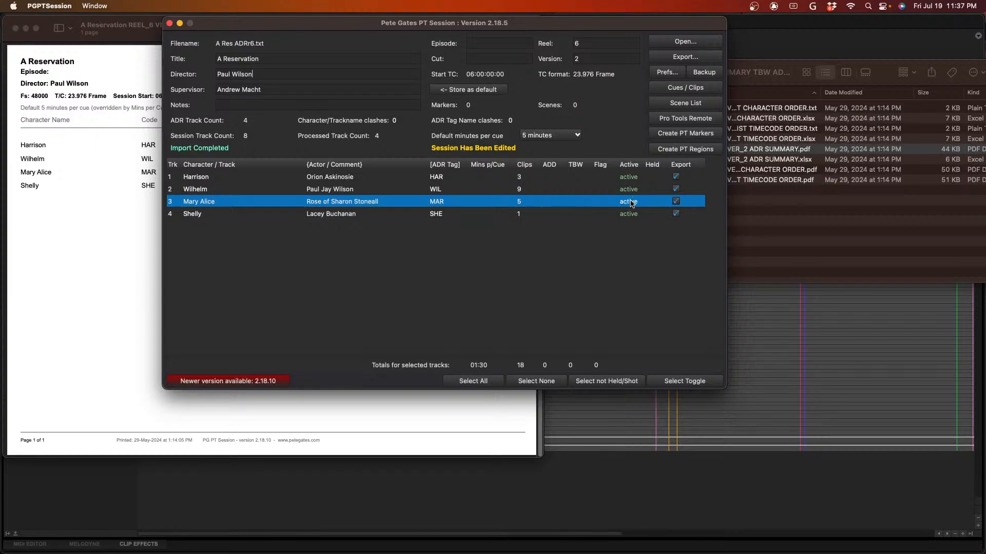
click(685, 119)
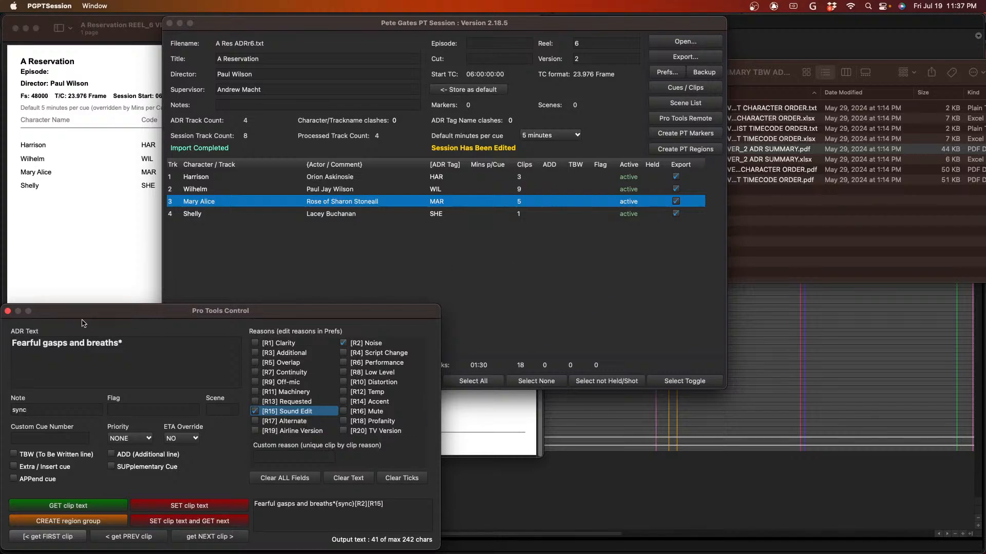
click(8, 311)
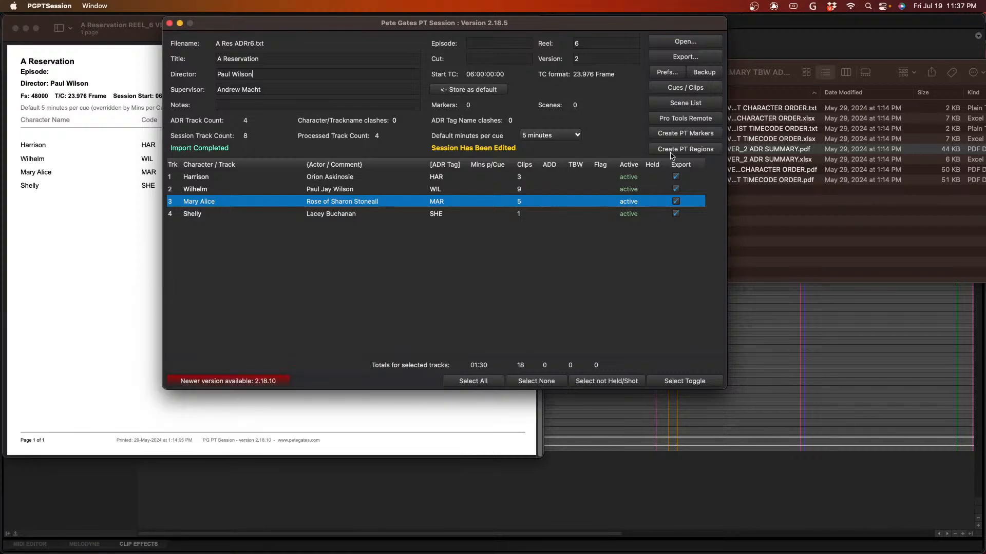
- Export the marked tracks to the Bounced Files folder, moving the old A Res ADRr6 export folder to the Trash and closing the summary PDF
click(679, 57)
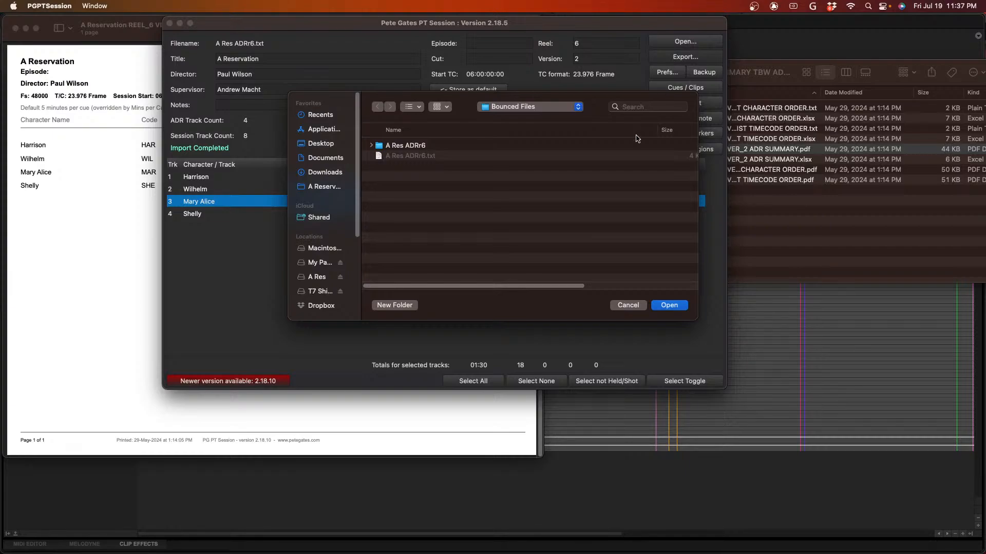
click(420, 145)
right_click(420, 145)
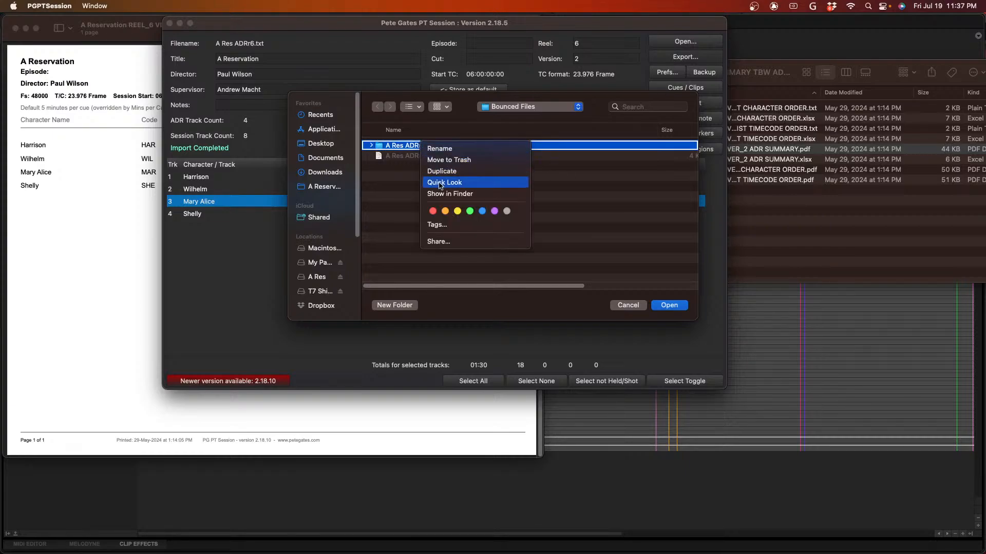
click(468, 163)
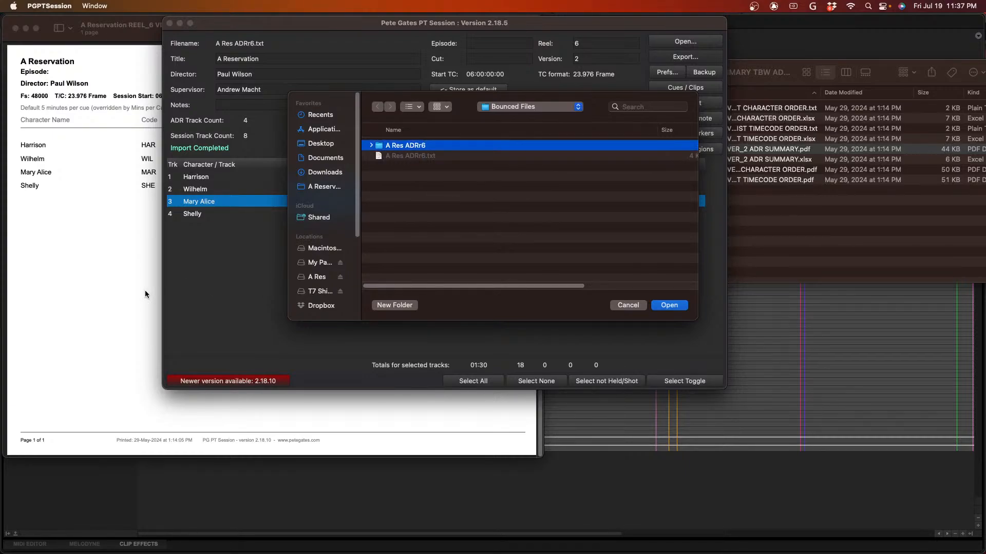
click(75, 311)
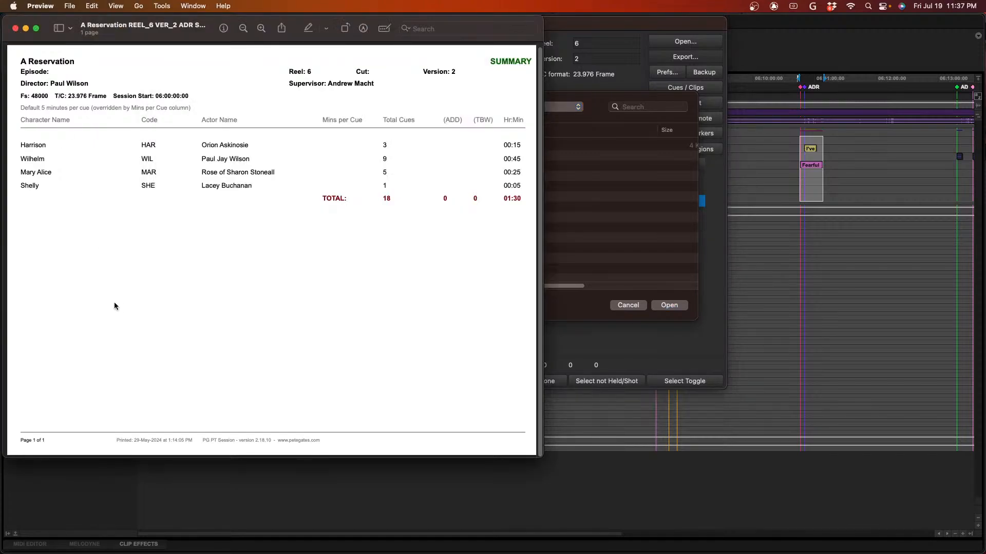
key(super+q)
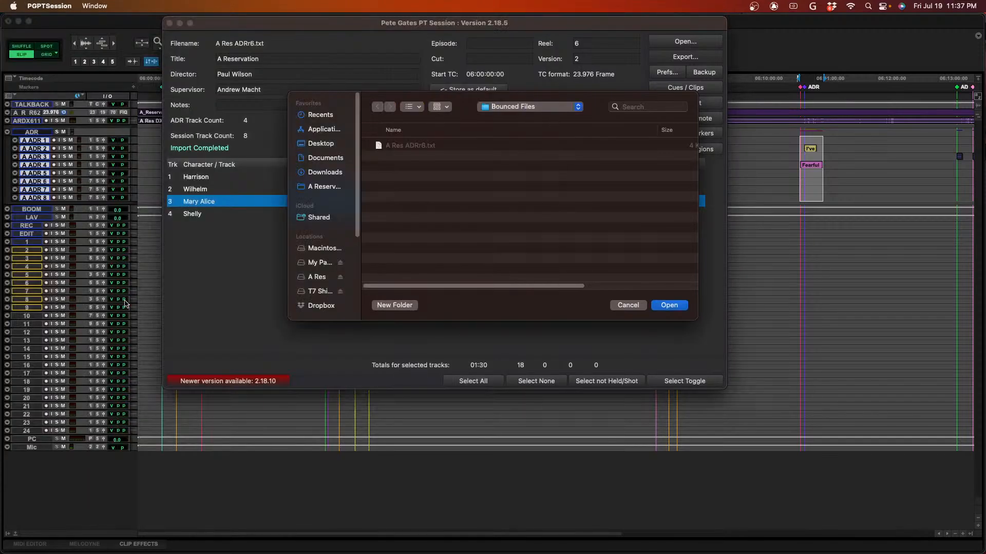
click(657, 308)
- Switch to Finder and open the exported A Res ADRr6 folder inside Bounced Files of Reel 6's A Res ADRr6 session
key(super+Tab)
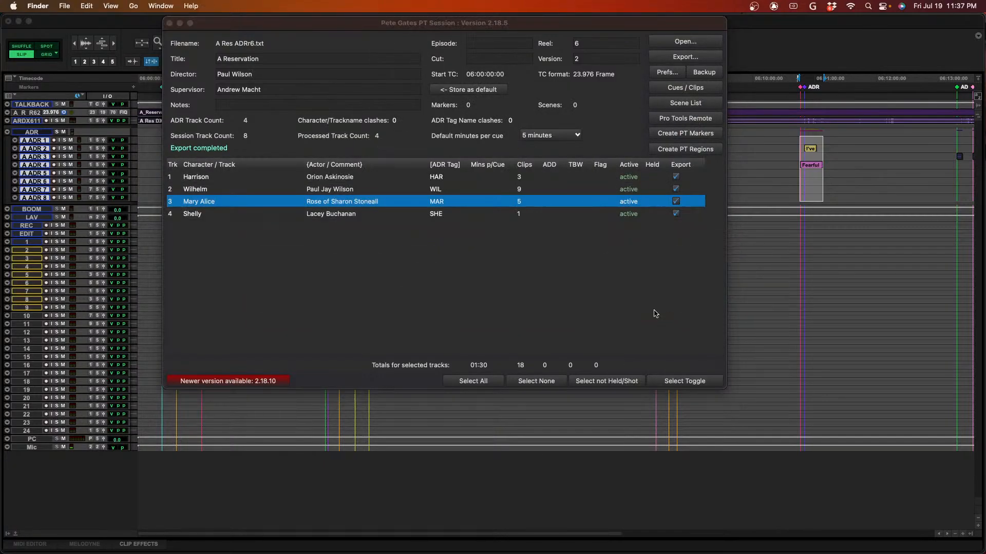
key(super+n)
click(548, 129)
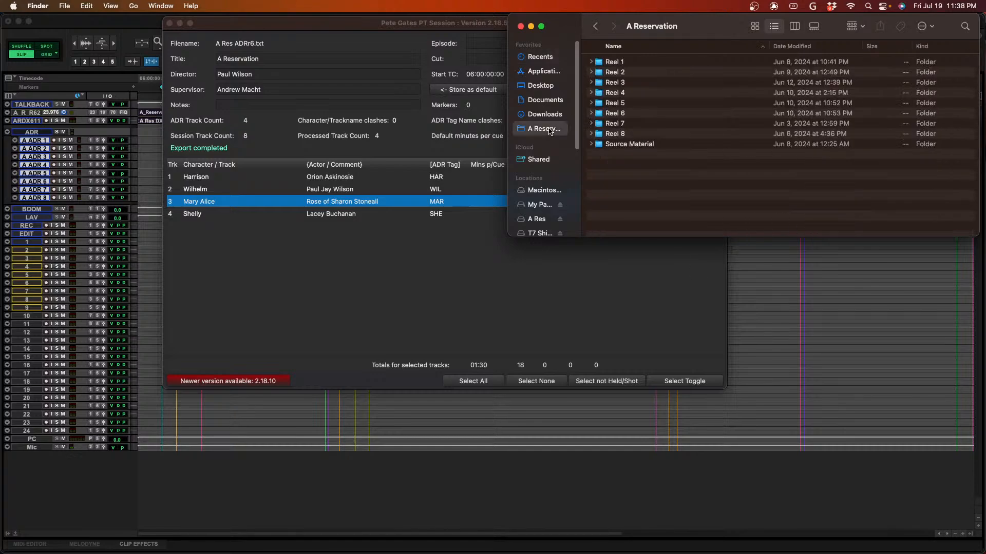
click(614, 114)
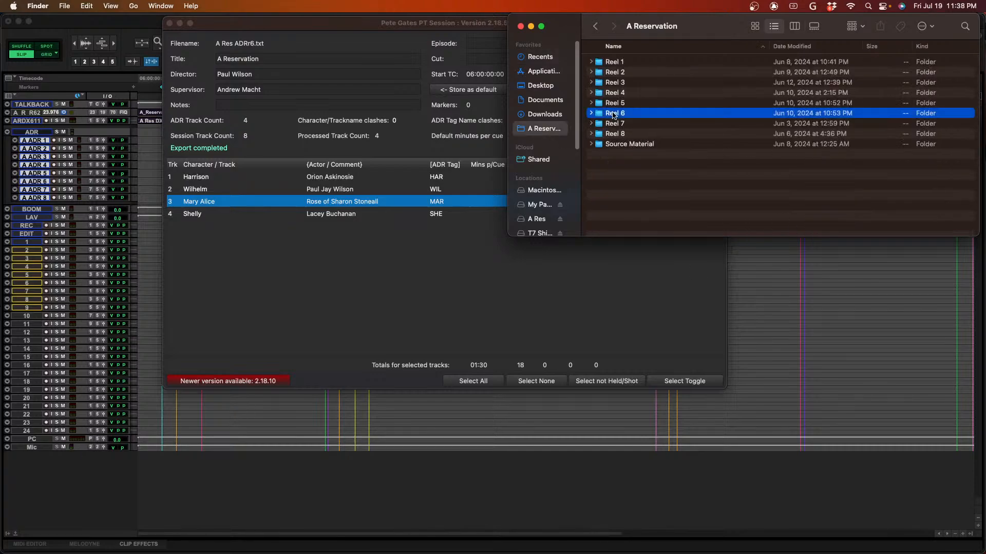
double_click(614, 114)
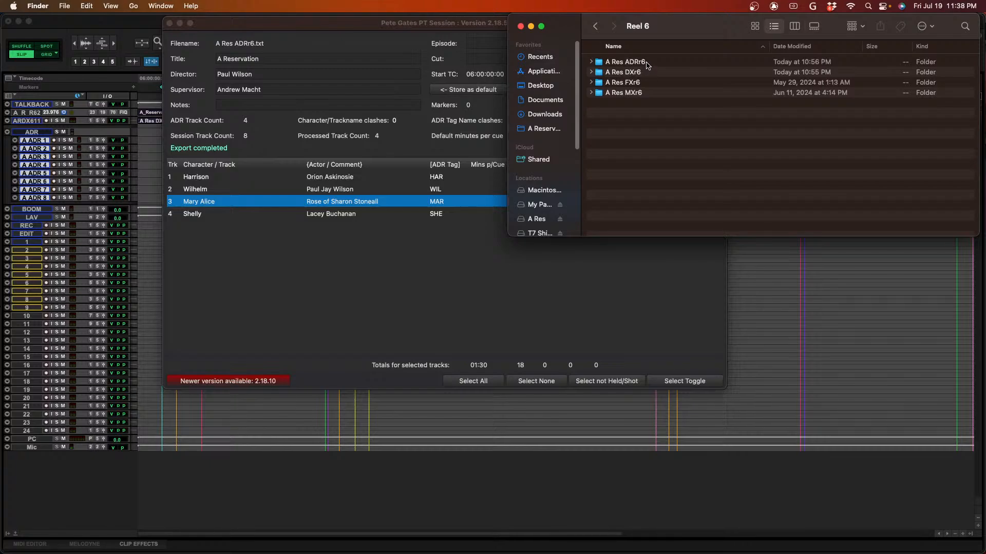
click(652, 65)
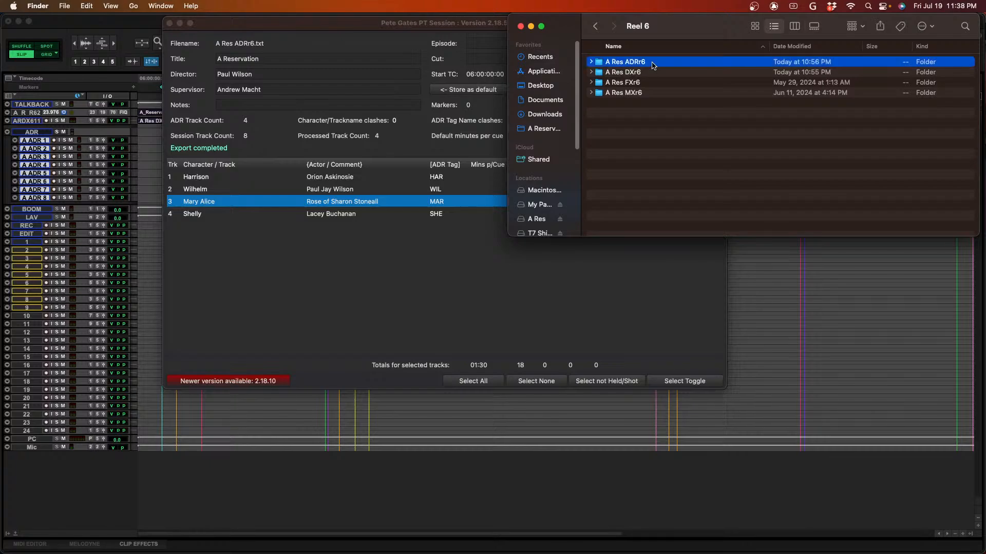
double_click(652, 65)
click(648, 83)
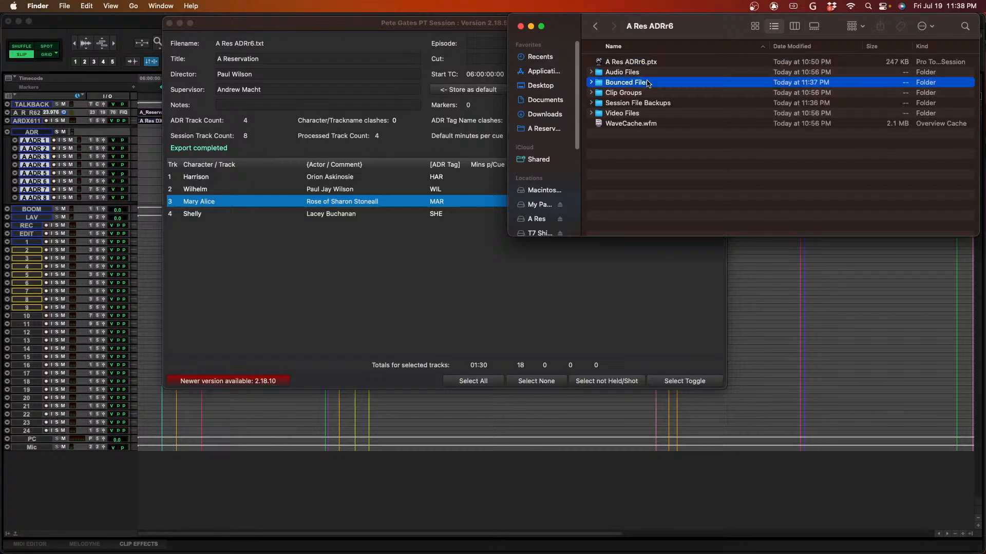
double_click(648, 83)
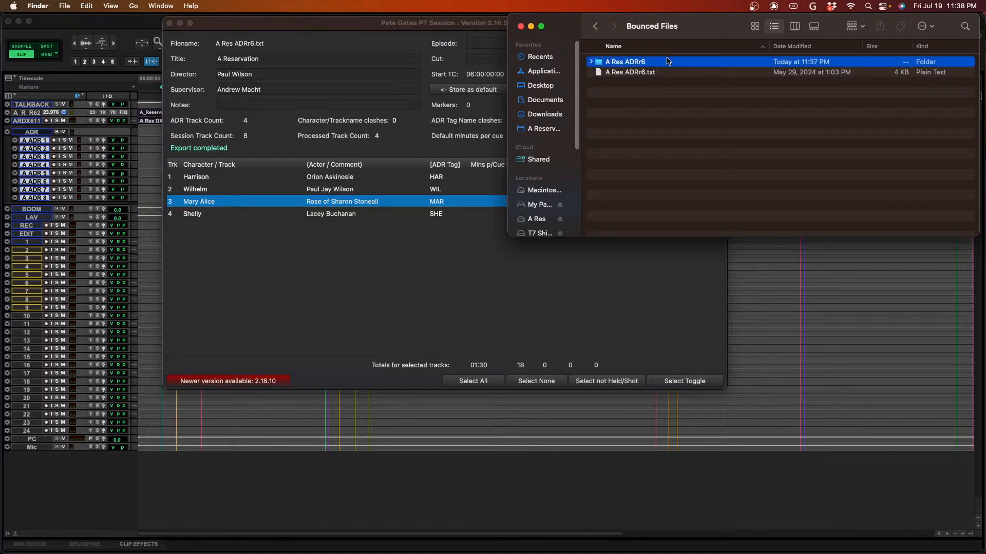
double_click(668, 62)
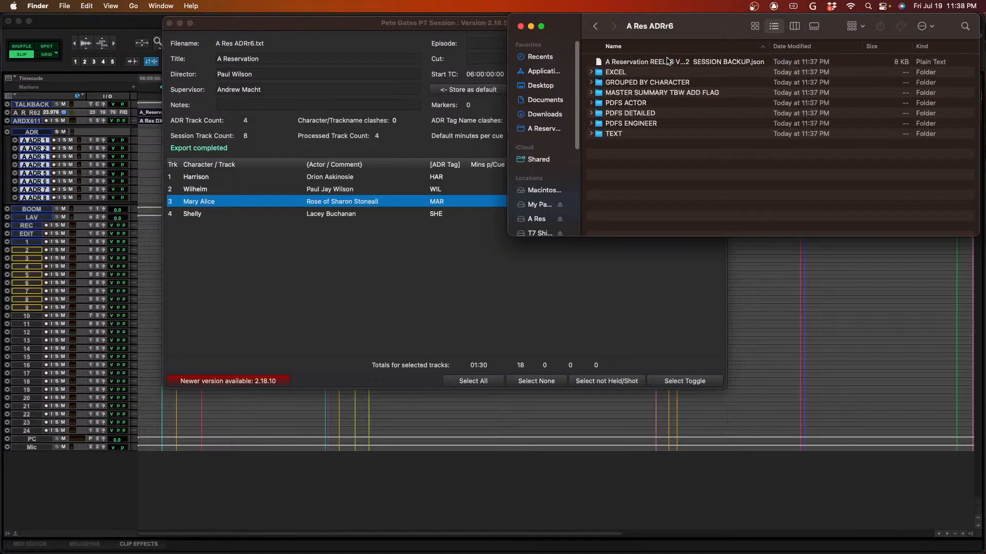
- Locate the SESSION BACKUP.json file and preview the Shelly spreadsheet in the EXCEL folder
click(710, 68)
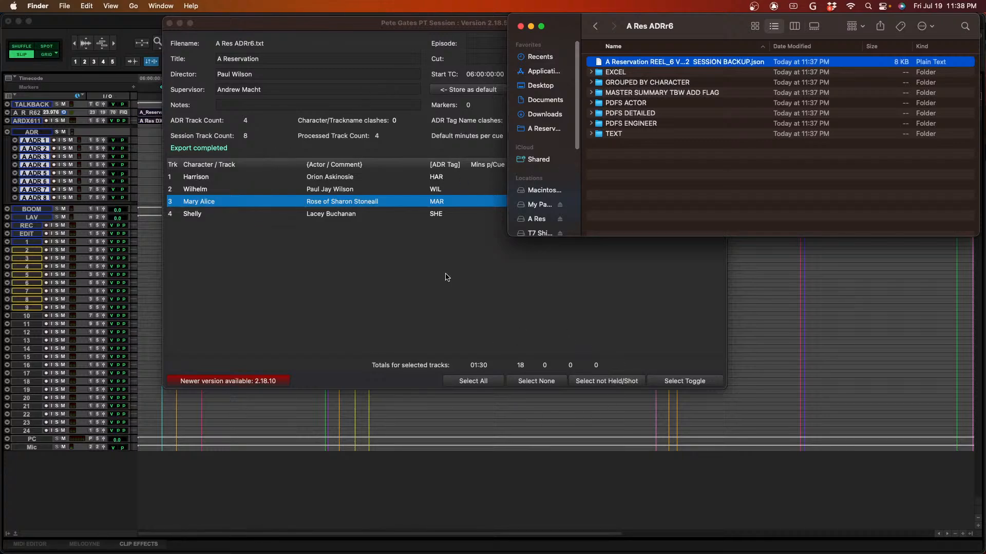
click(642, 72)
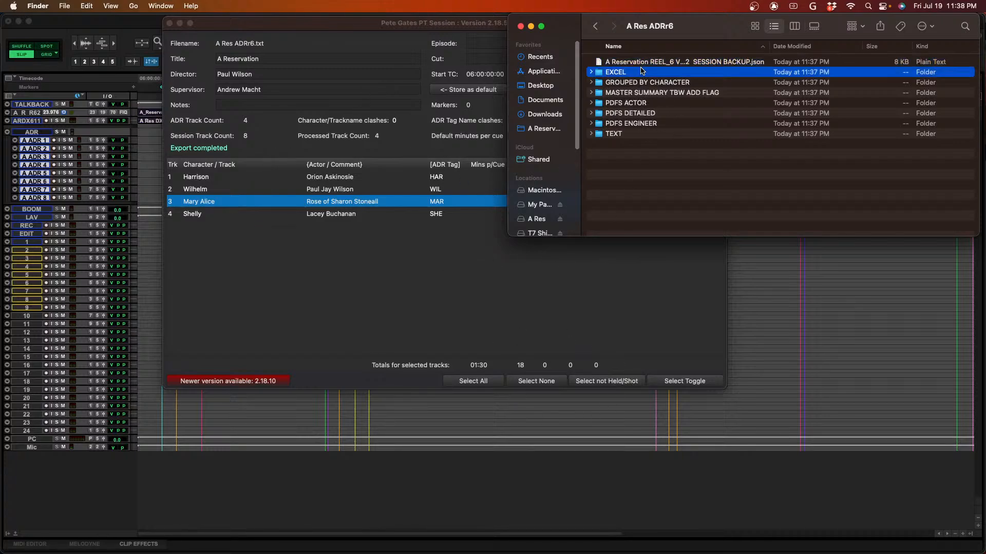
key(Right)
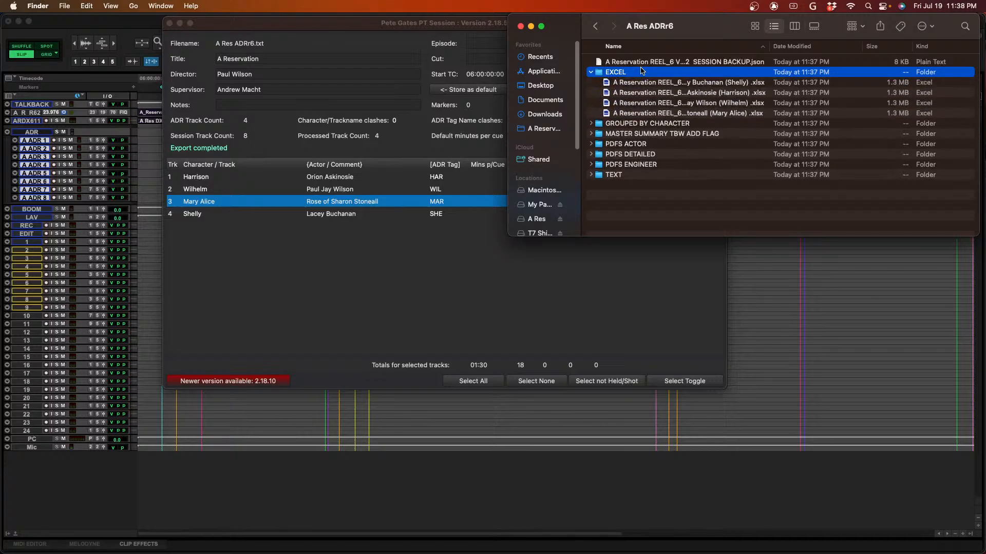
key(Down)
key(space)
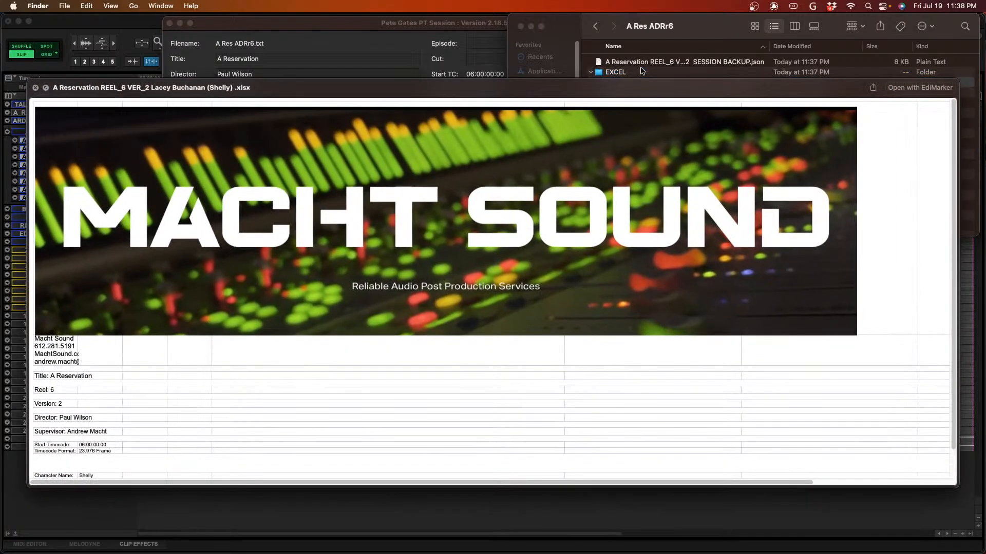
key(space)
key(Left)
key(Left)
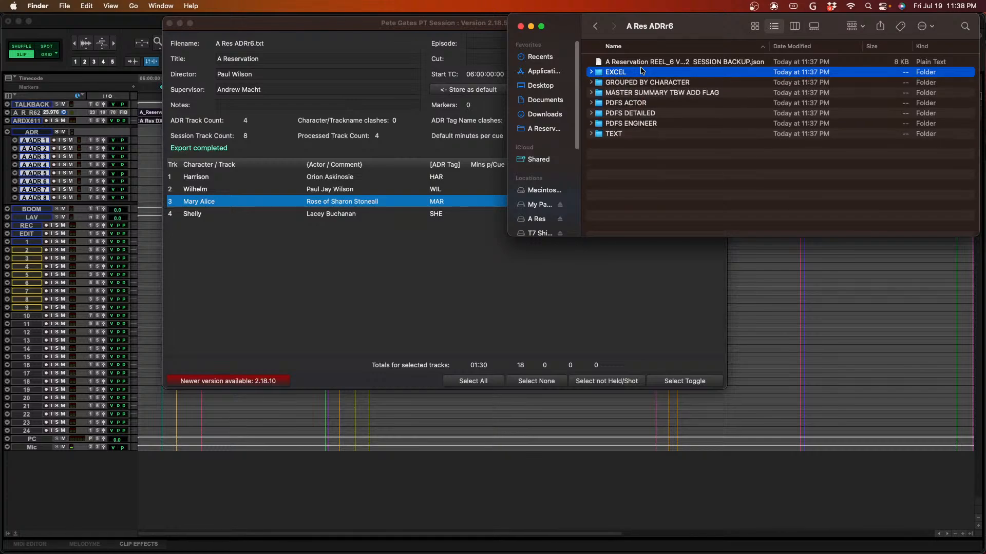
- Expand the GROUPED BY CHARACTER folder and look through its per-character subfolders
key(Down)
key(Right)
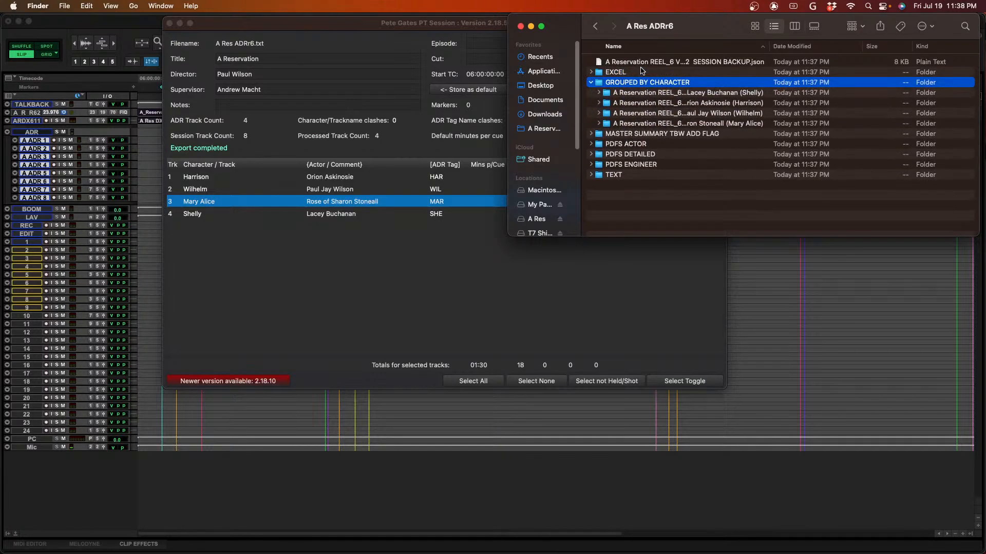
key(Down)
key(Down)
key(Down)
key(Down)
key(Up)
key(Up)
key(Up)
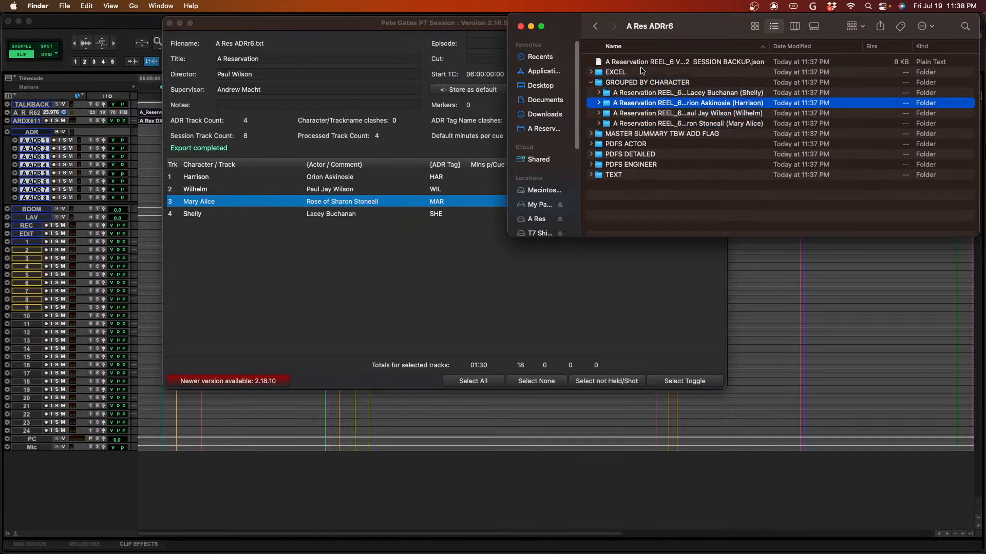
- Expand Shelly's folder inside GROUPED BY CHARACTER and preview her ACTOR PDF
key(Right)
key(Down)
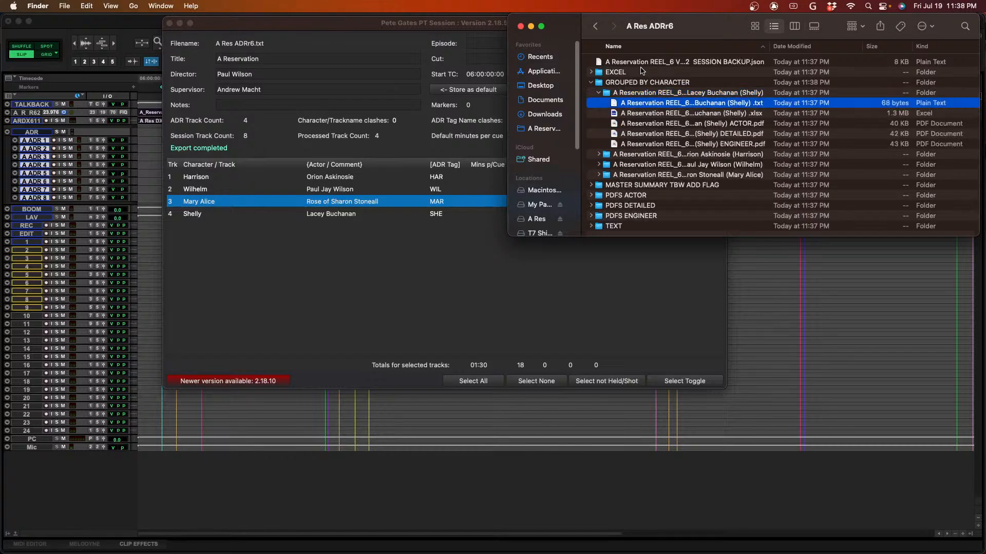
key(Down)
key(Down)
key(Up)
key(space)
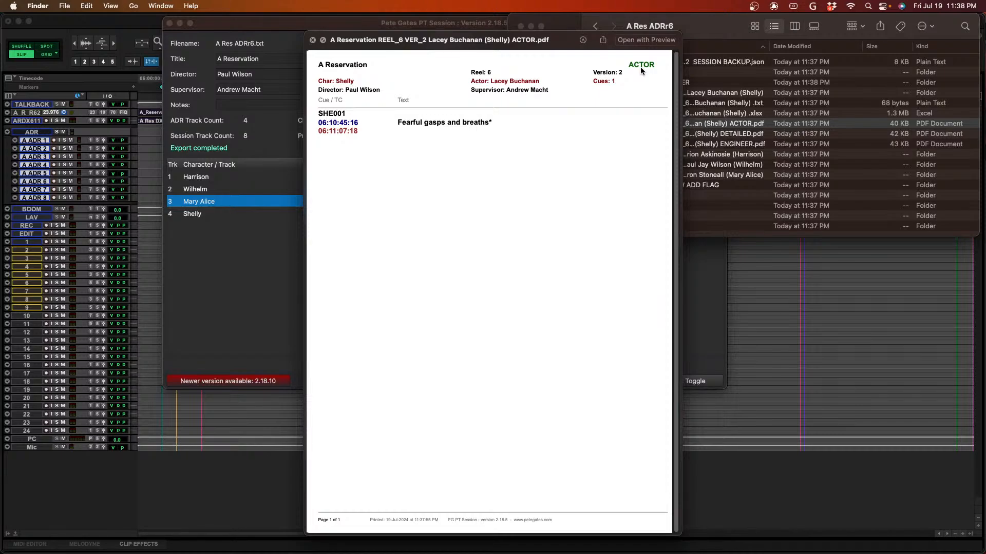
key(space)
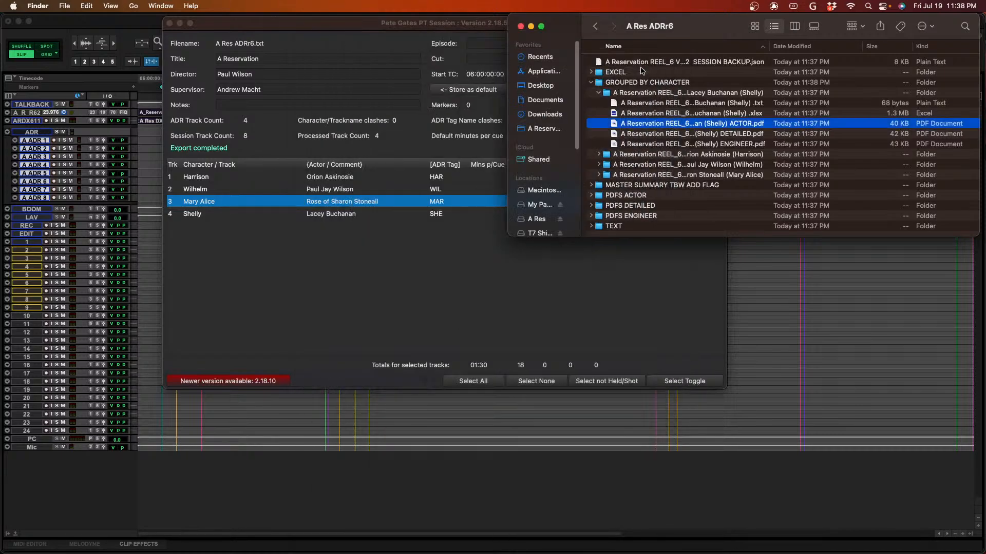
- Collapse the GROUPED BY CHARACTER folder and expand the MASTER SUMMARY TBW ADD FLAG folder
key(Up)
key(Up)
key(Up)
key(Up)
key(Down)
key(Up)
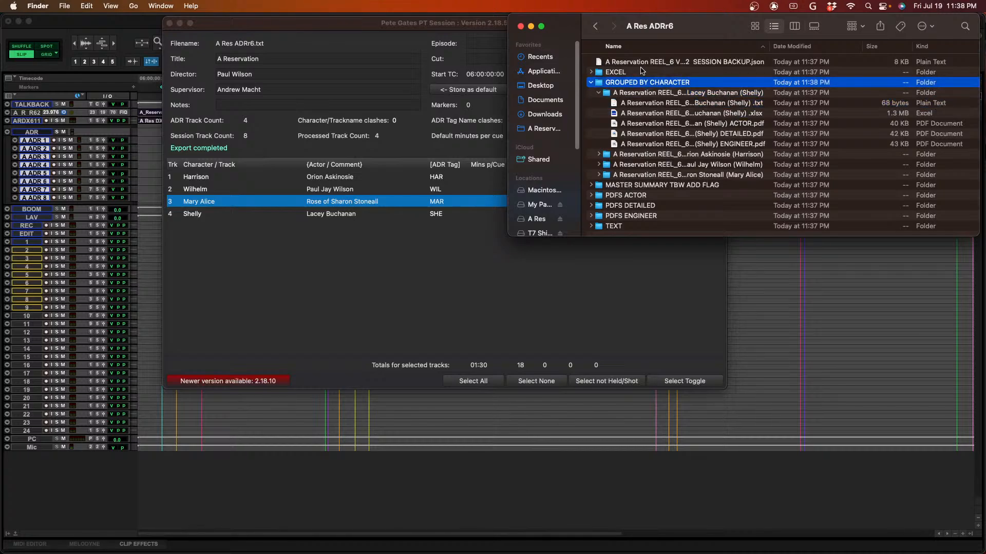
key(Left)
key(Down)
key(Right)
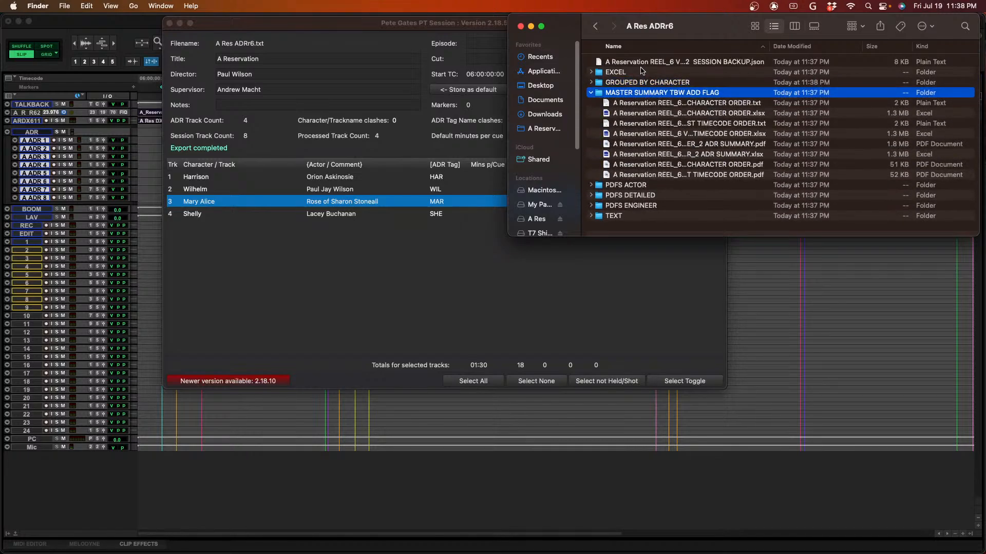
- Preview the MASTER LIST CHARACTER ORDER PDF in the MASTER SUMMARY TBW ADD FLAG folder
key(Down)
key(Down)
key(Down)
key(Down)
key(Down)
key(Down)
key(Down)
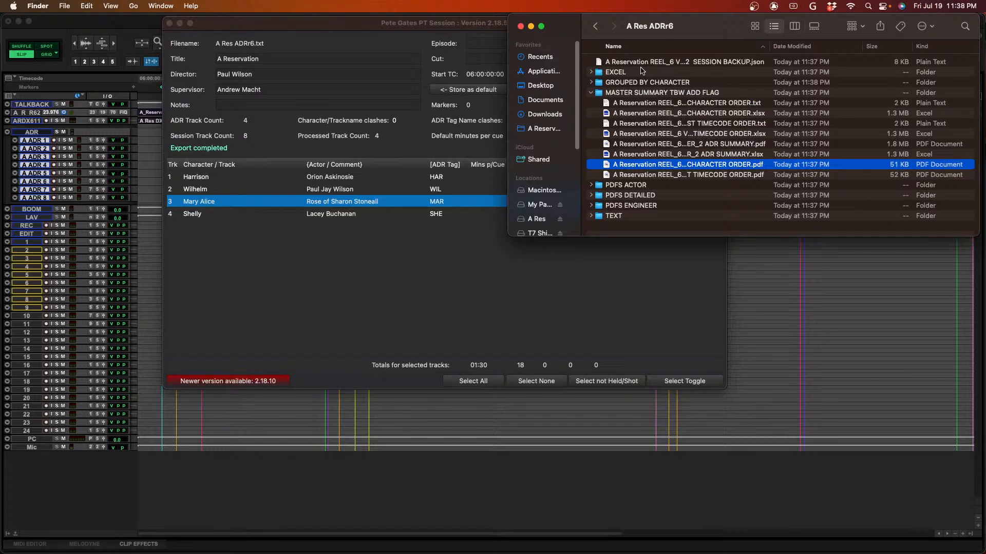
key(space)
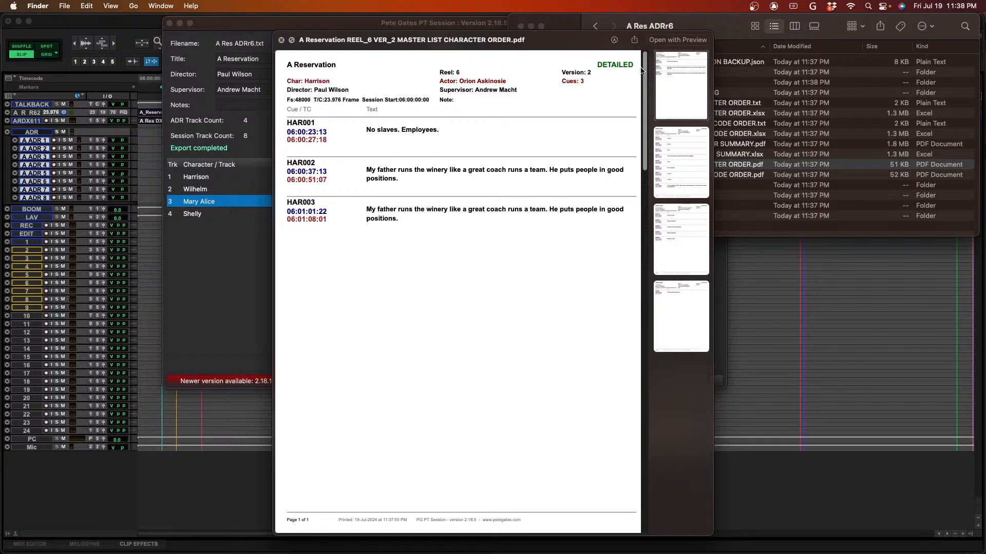
key(space)
key(space)
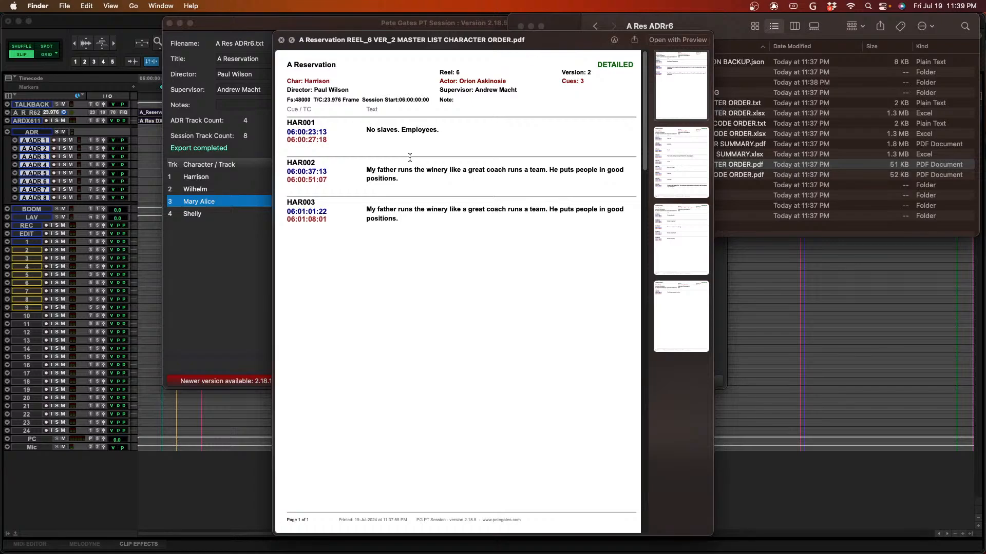
key(space)
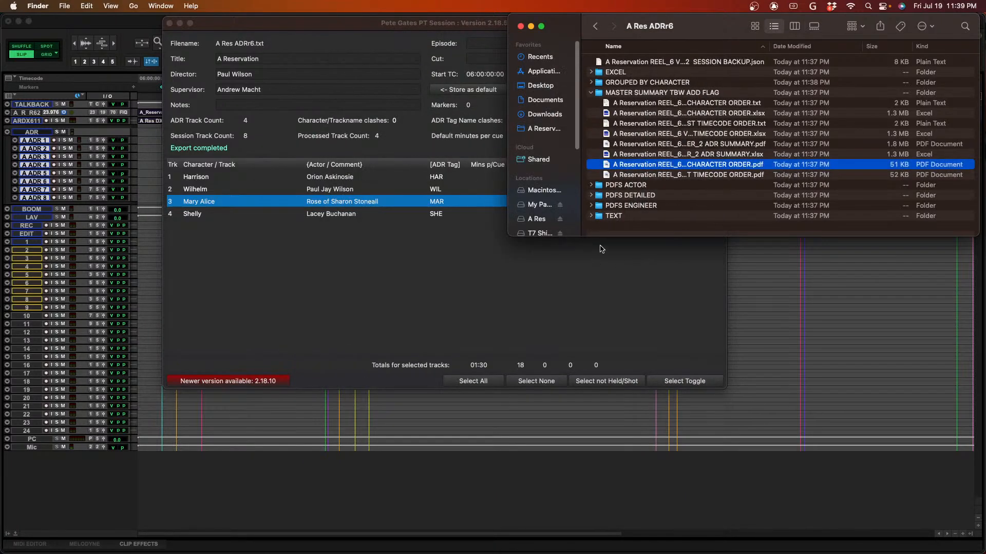
- Switch to Pro Tools and try exporting session text for selected tracks without crossfades, excluding file, clip, marker and plug-in lists, then cancel the save
click(435, 312)
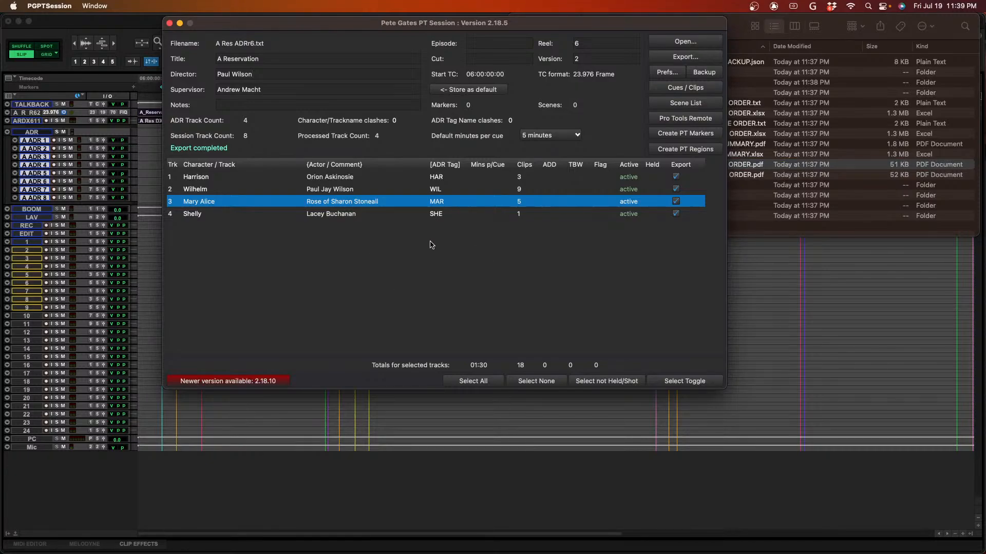
key(super+Tab)
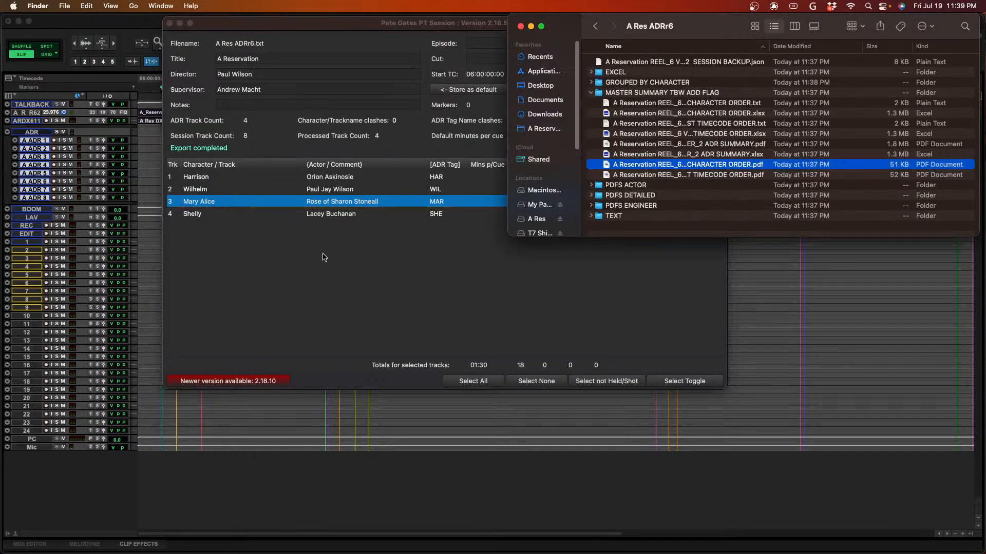
click(121, 23)
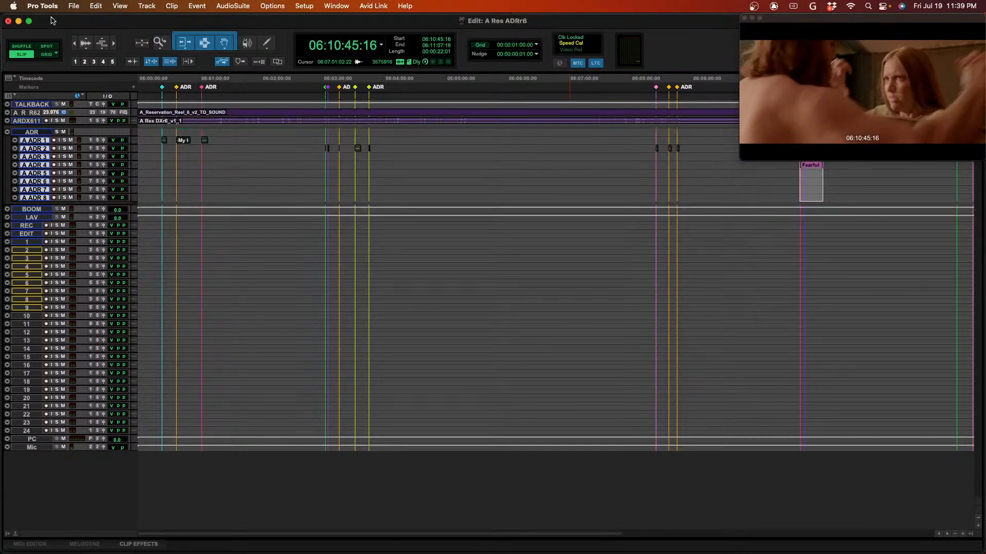
click(72, 6)
mouse_move(104, 207)
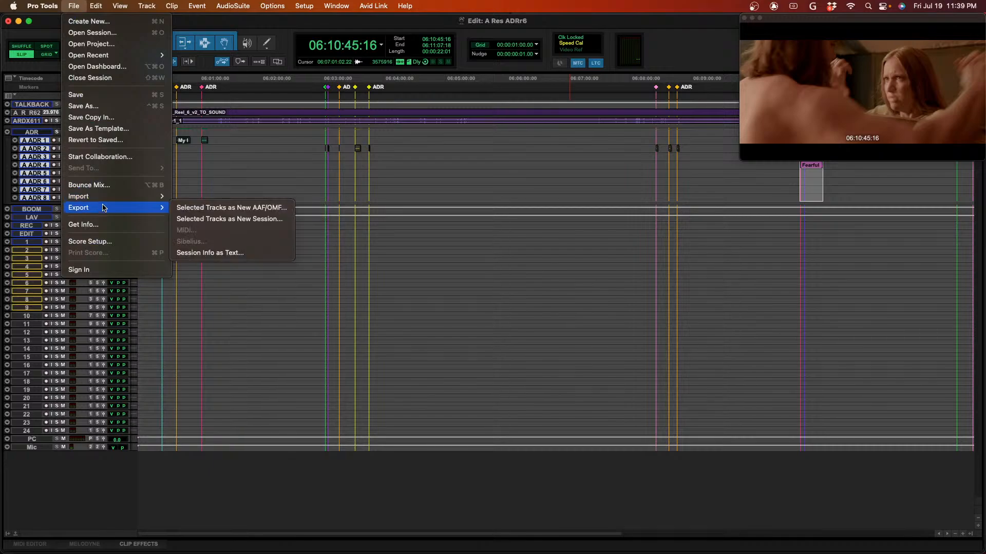
click(273, 254)
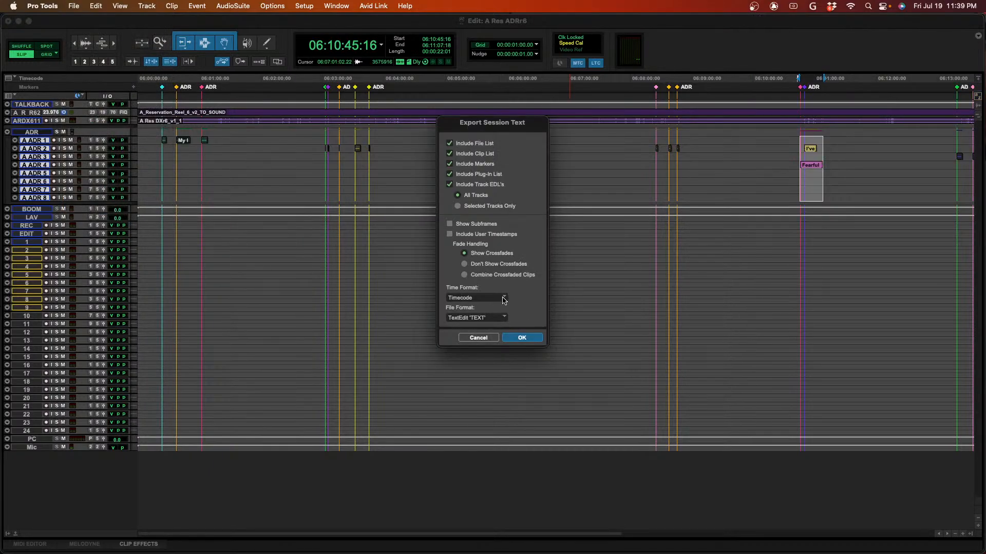
click(469, 144)
click(469, 155)
click(469, 165)
click(470, 175)
click(481, 206)
click(492, 265)
click(520, 337)
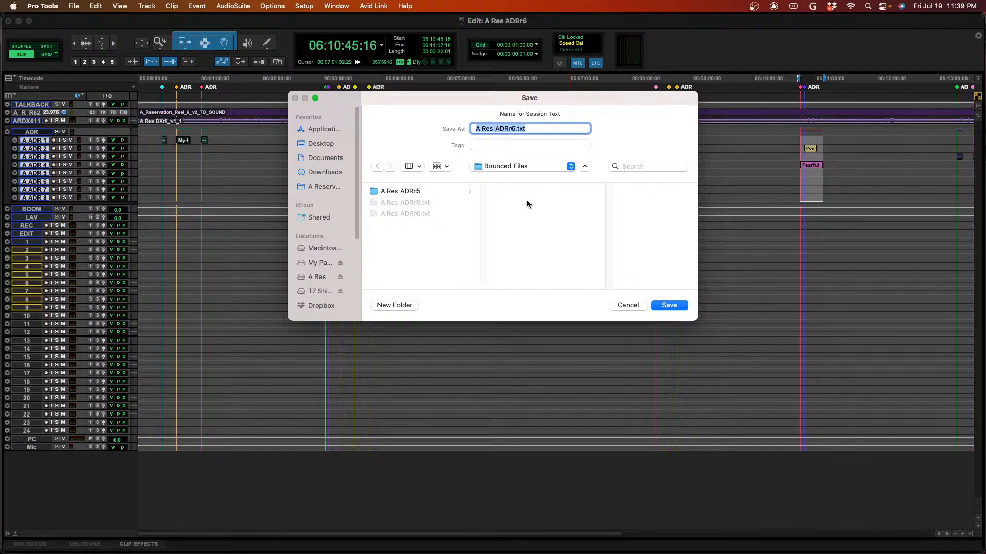
click(628, 305)
- Switch to Finder, open a second window, and move the old A Res ADRr6.txt from Reel 6's Bounced Files folder to the Trash
key(super+Tab)
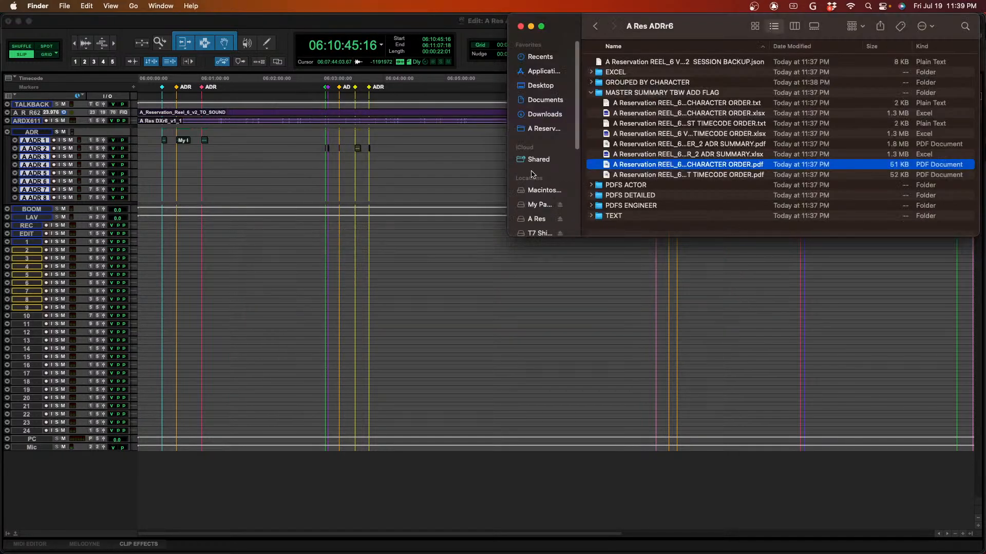
key(super+n)
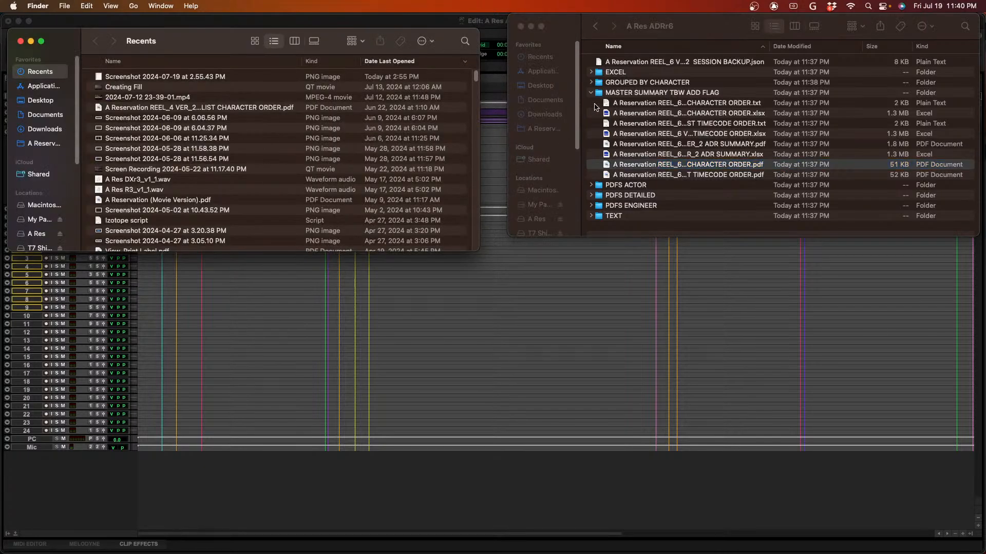
click(595, 25)
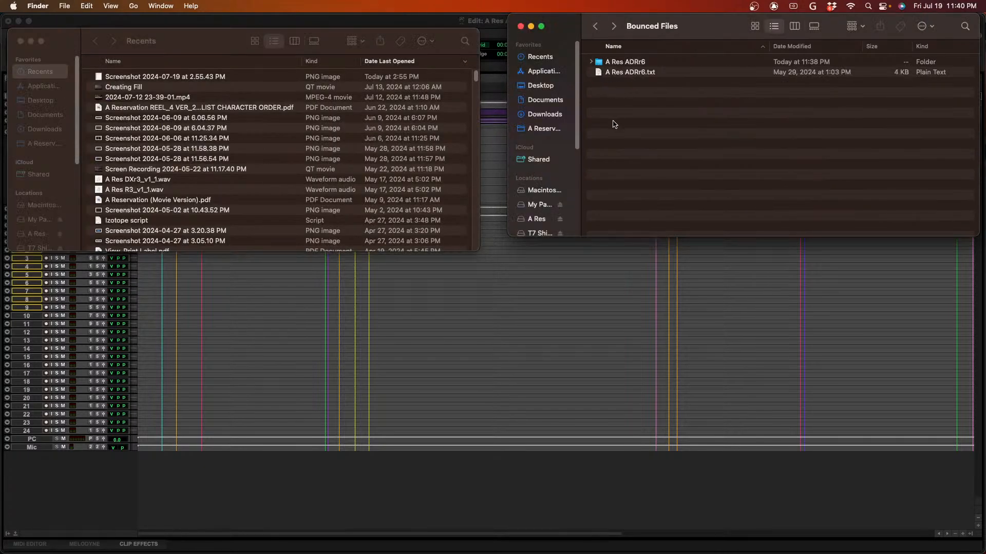
click(622, 74)
right_click(621, 73)
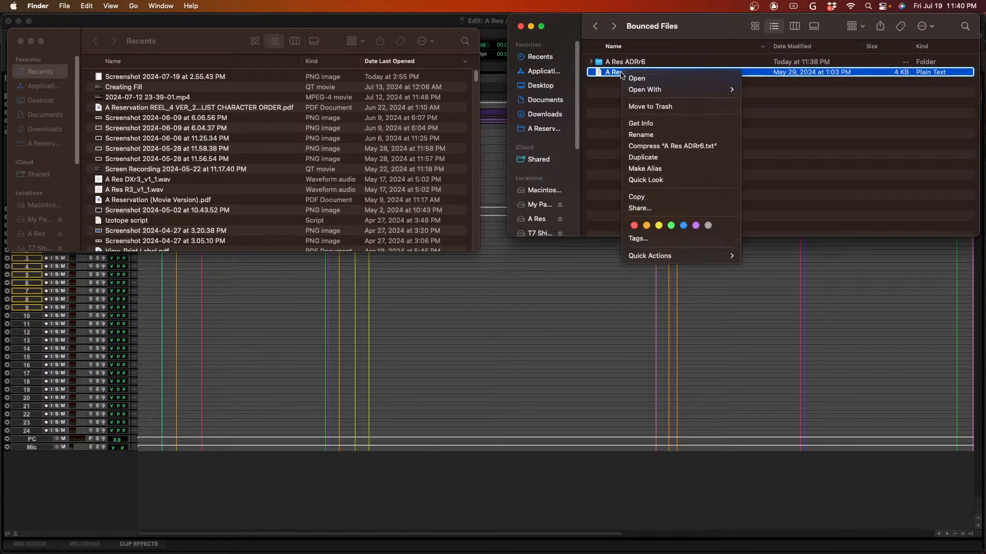
click(657, 106)
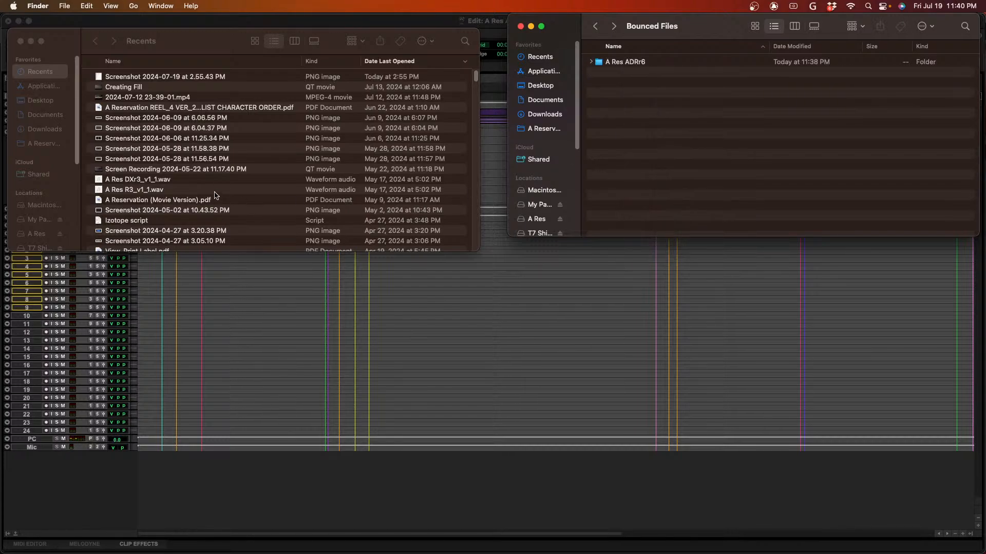
- Move A Res ADRr6.txt from the A Res ADRr5 session's Bounced Files folder in Reel 5 to Reel 6's Bounced Files, closing the extra Finder window
click(45, 144)
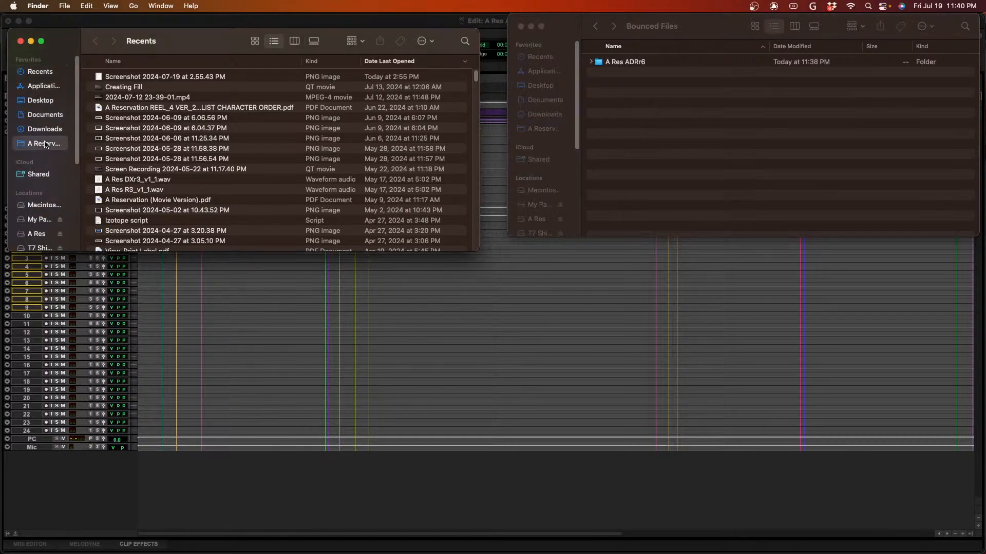
double_click(134, 121)
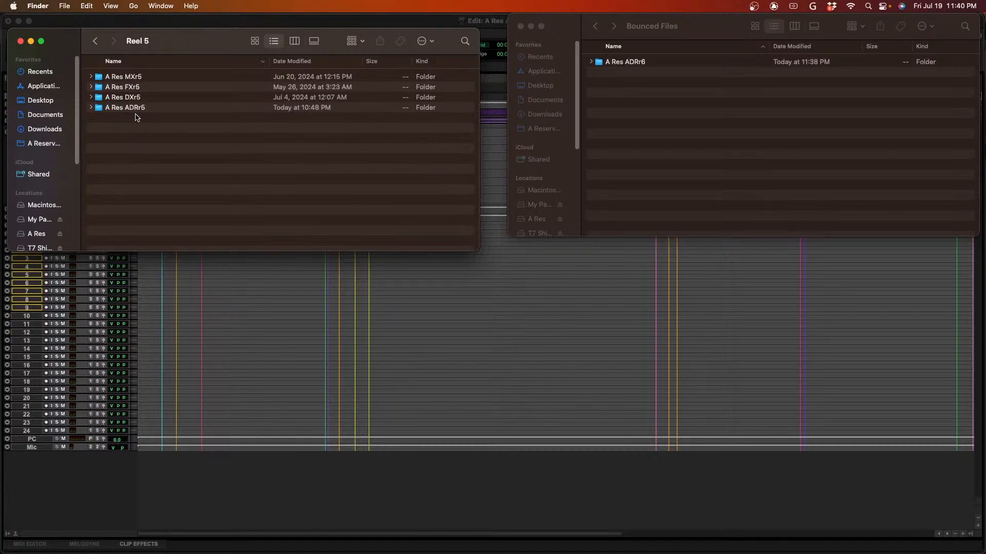
double_click(151, 107)
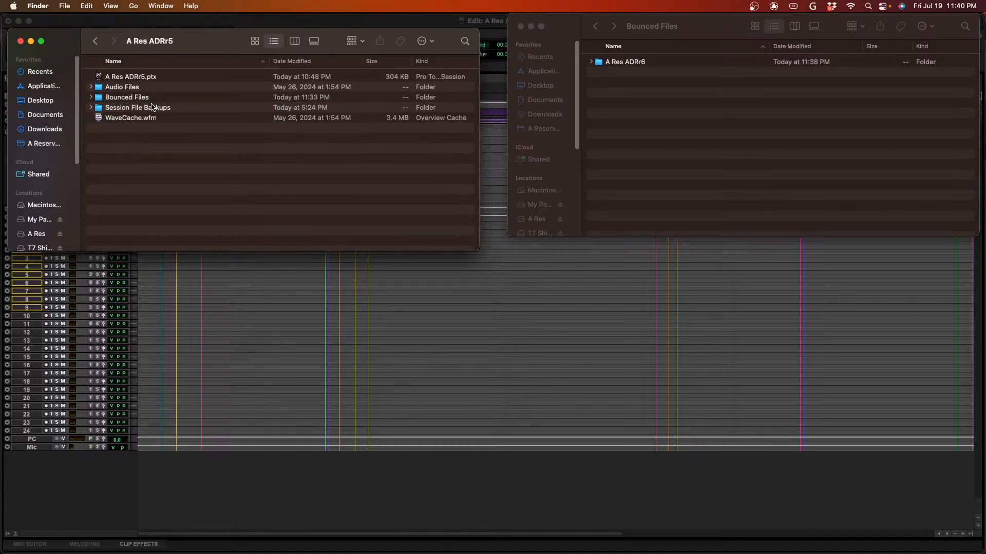
double_click(157, 99)
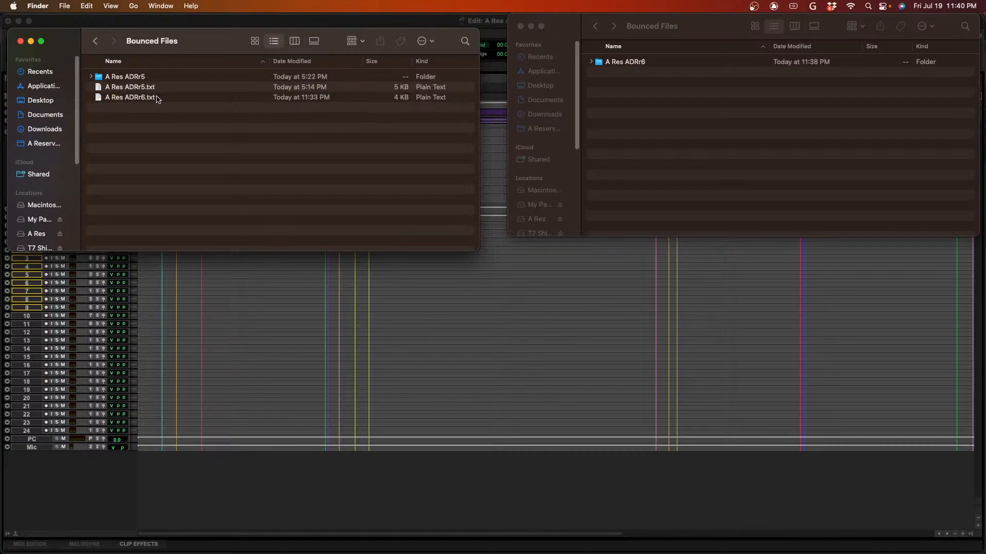
drag(146, 100, 667, 156)
click(250, 176)
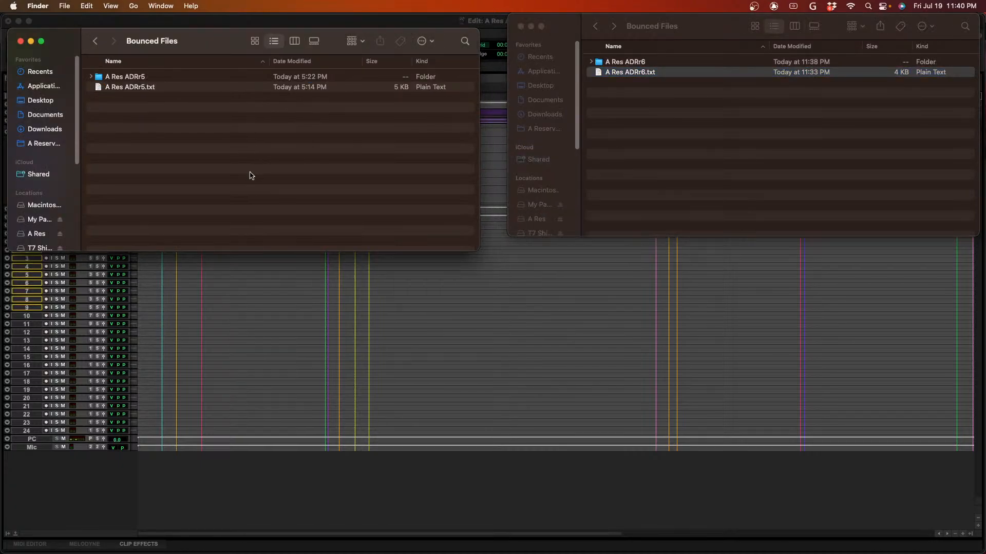
key(super+w)
click(671, 159)
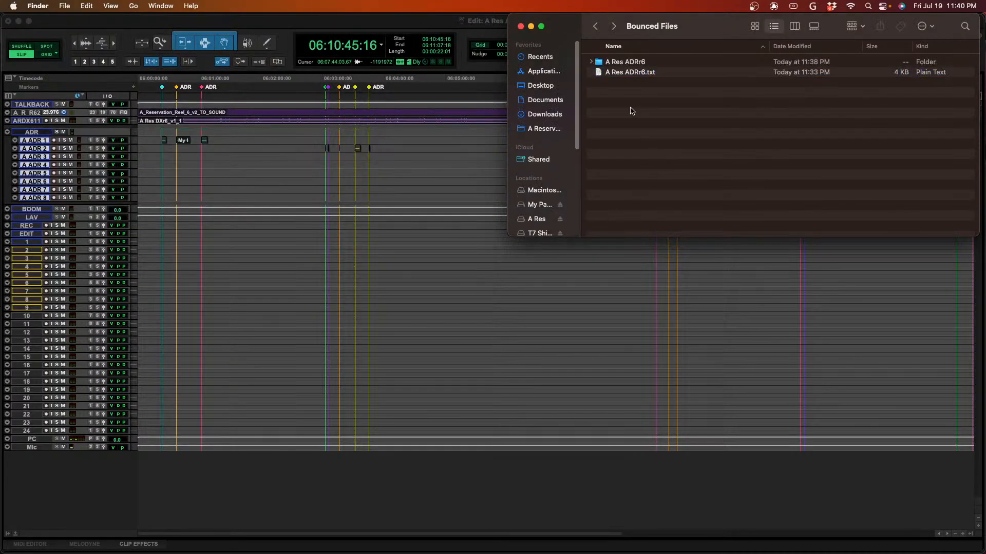
- Switch to PGPTSession and import the A Res ADRr6.txt file from the Bounced Files folder
key(super+Tab)
key(super+Tab)
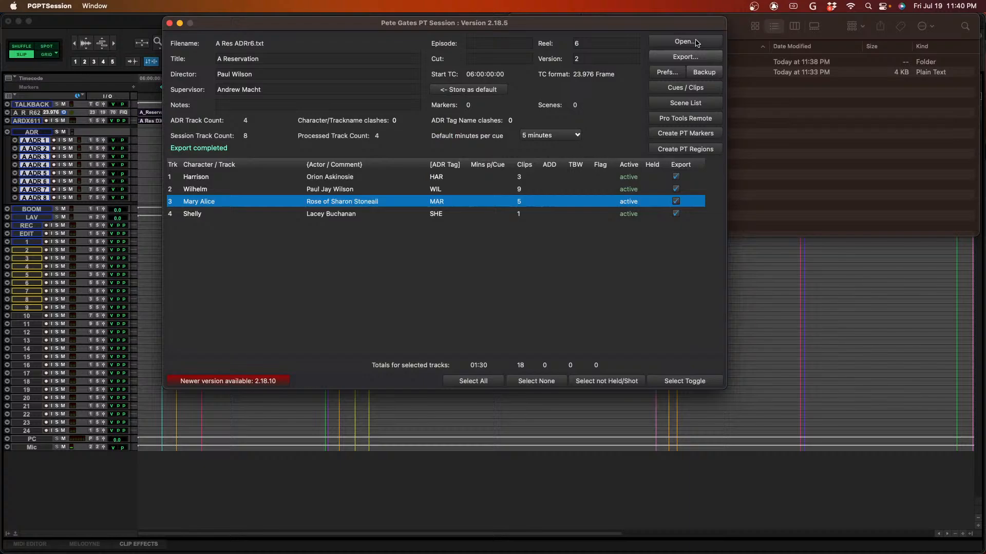
click(696, 43)
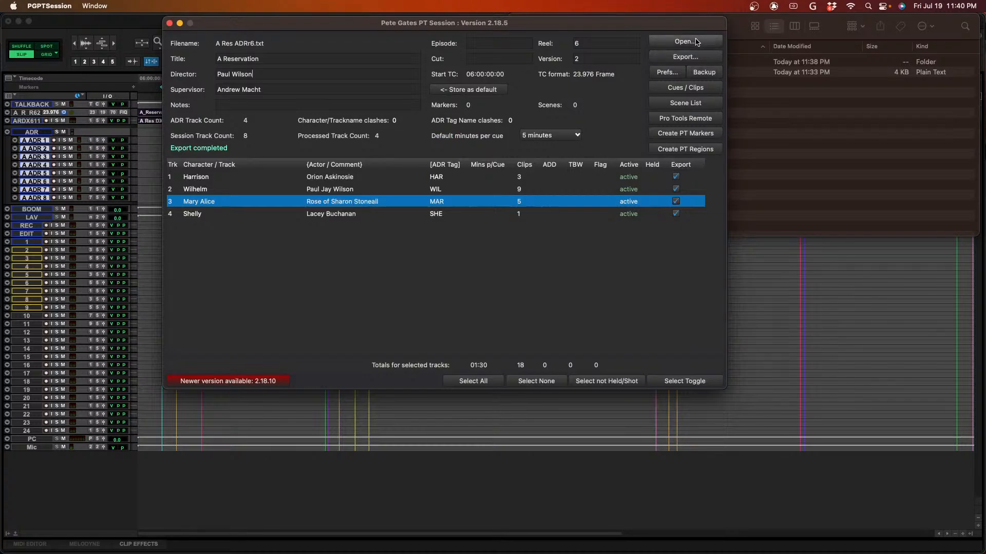
click(455, 146)
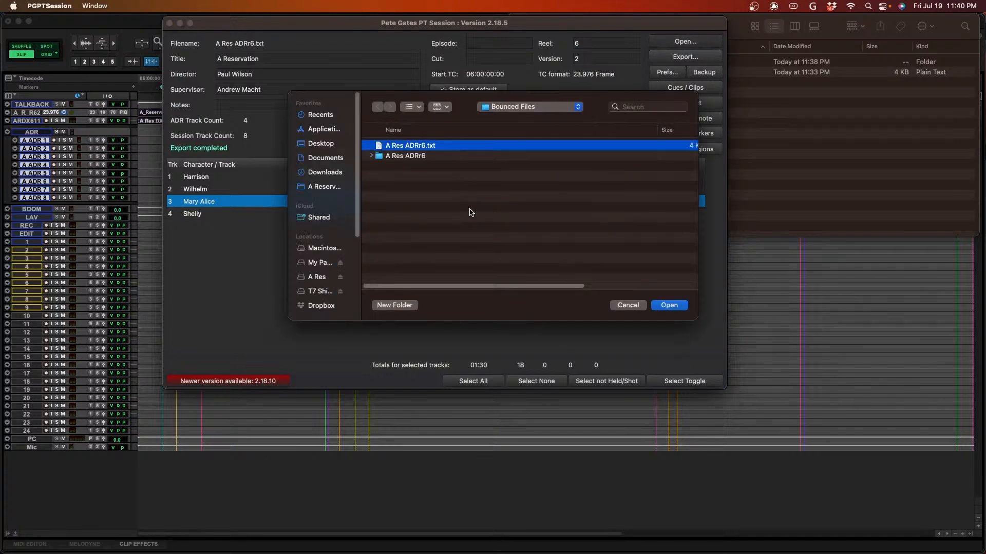
key(Return)
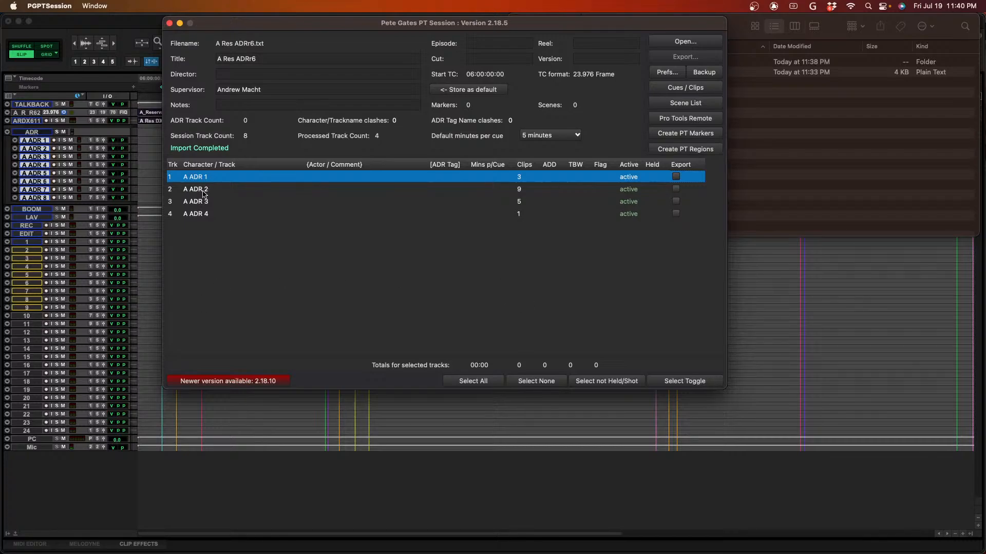
- Switch to Finder and open the Reel 6 ADR SUMMARY PDF from the MASTER SUMMARY TBW ADD FLAG folder inside A Res ADRr6
click(795, 190)
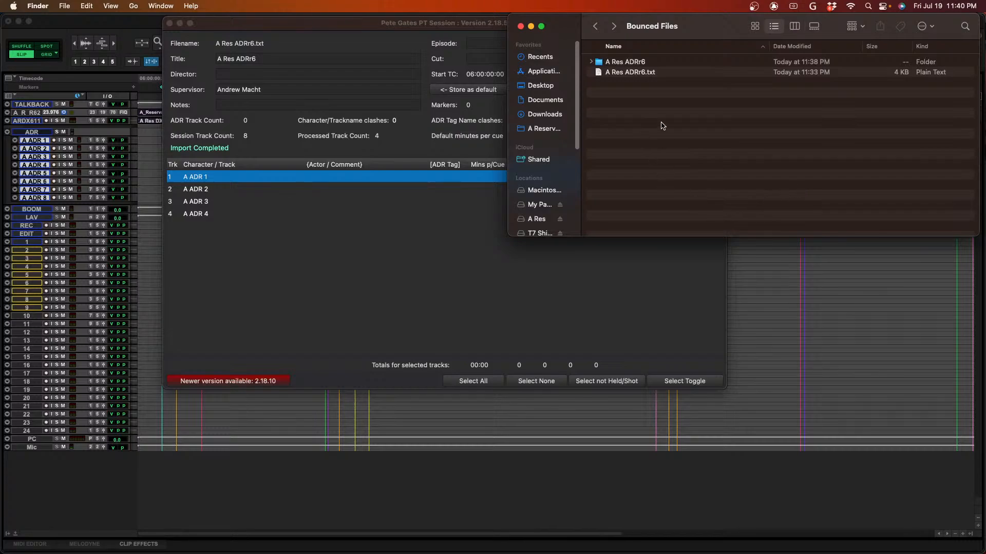
click(659, 62)
key(Down)
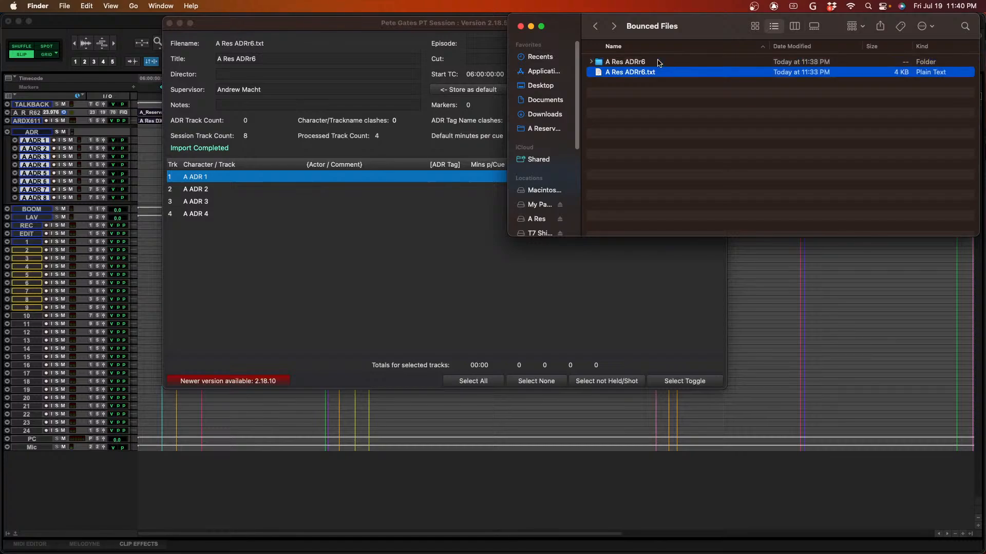
click(658, 63)
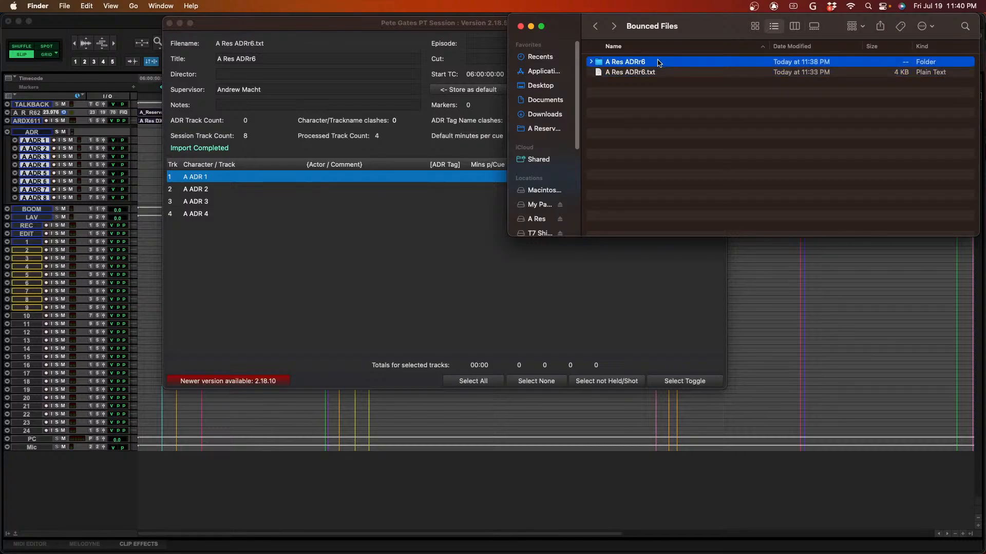
key(Right)
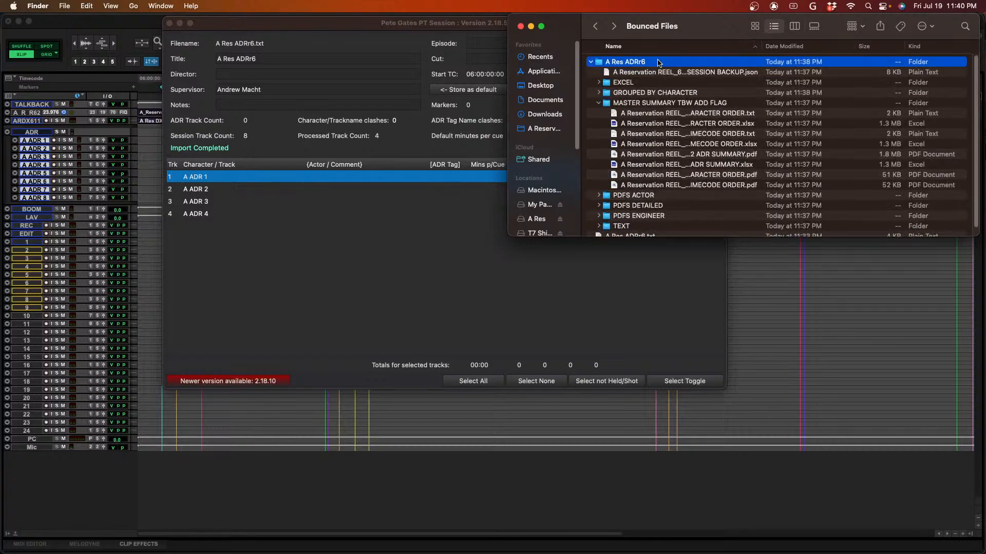
key(Down)
key(Down)
key(Down)
key(Down)
key(Down)
key(Down)
key(Down)
key(Down)
key(Down)
key(Down)
key(Down)
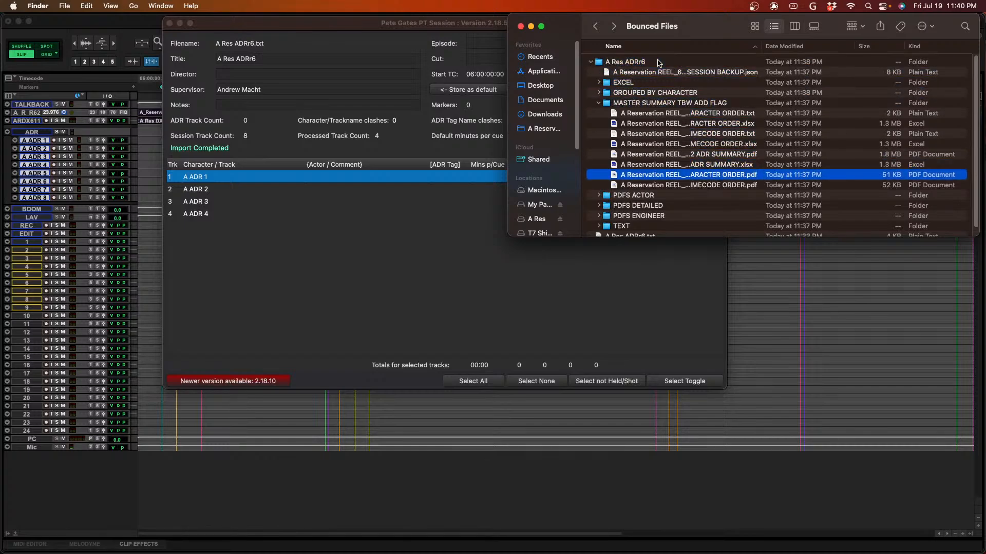
key(Up)
key(Down)
key(Up)
key(Up)
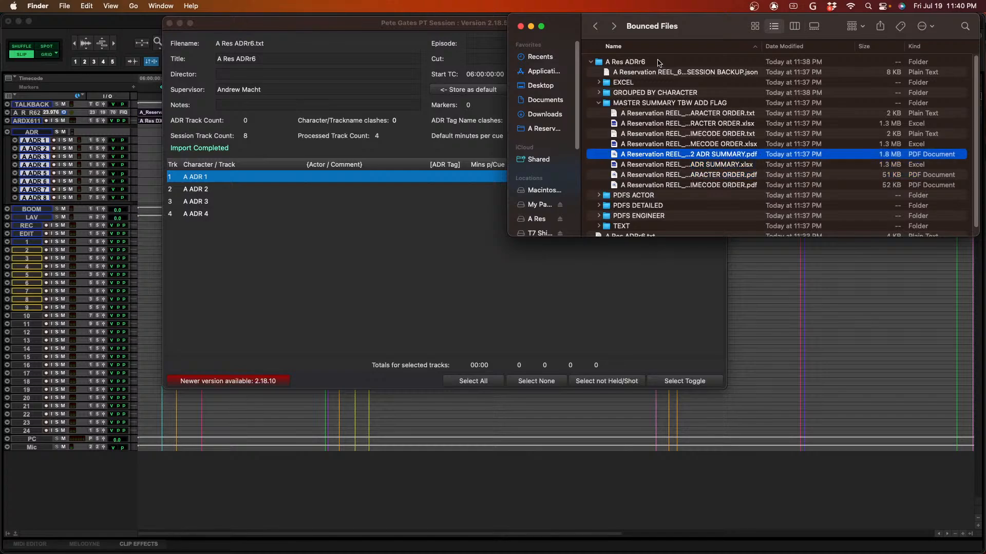
key(super+o)
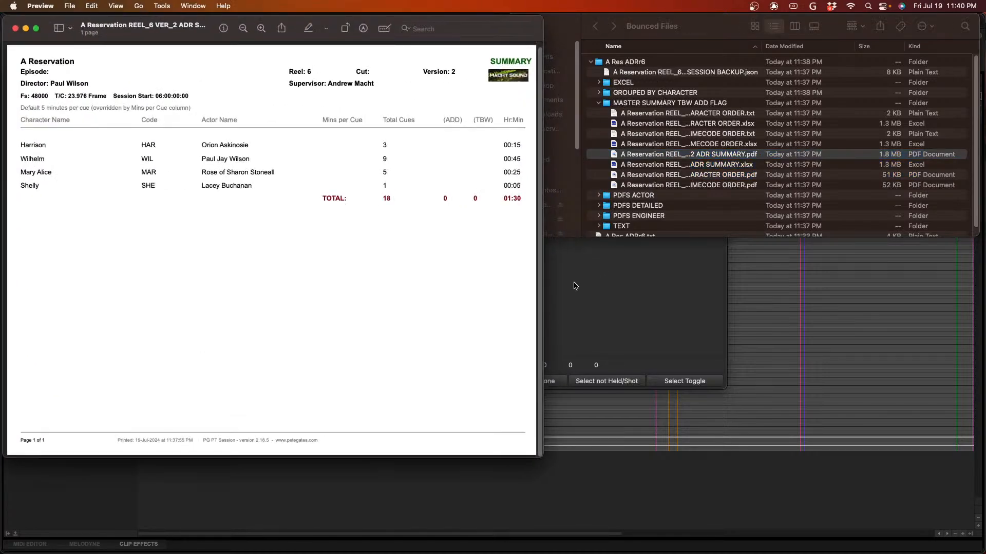
- Switch to PGPTSession, rename the A ADR 1 character to Harrison in Cues / Clips, and move the main window clear of the PDF's actor names
click(575, 286)
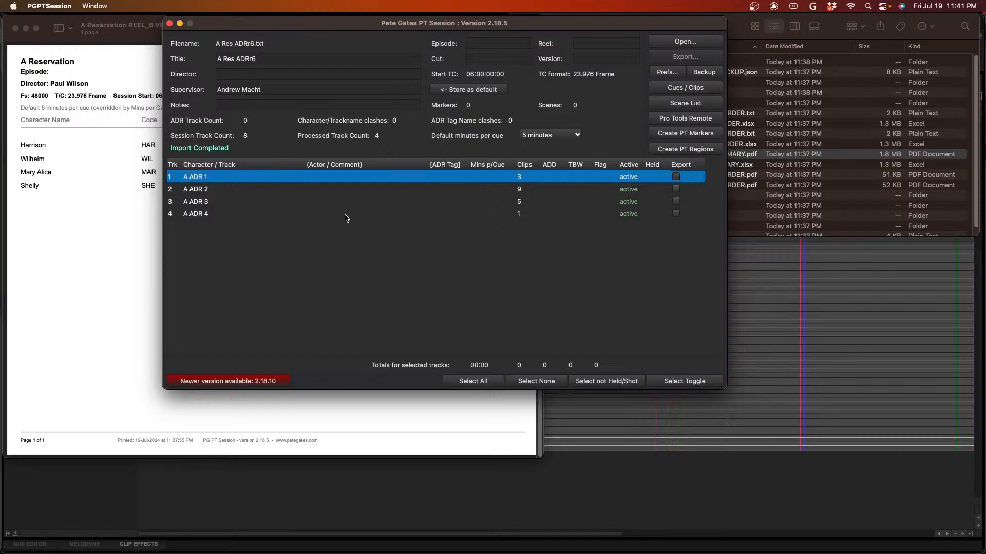
click(702, 88)
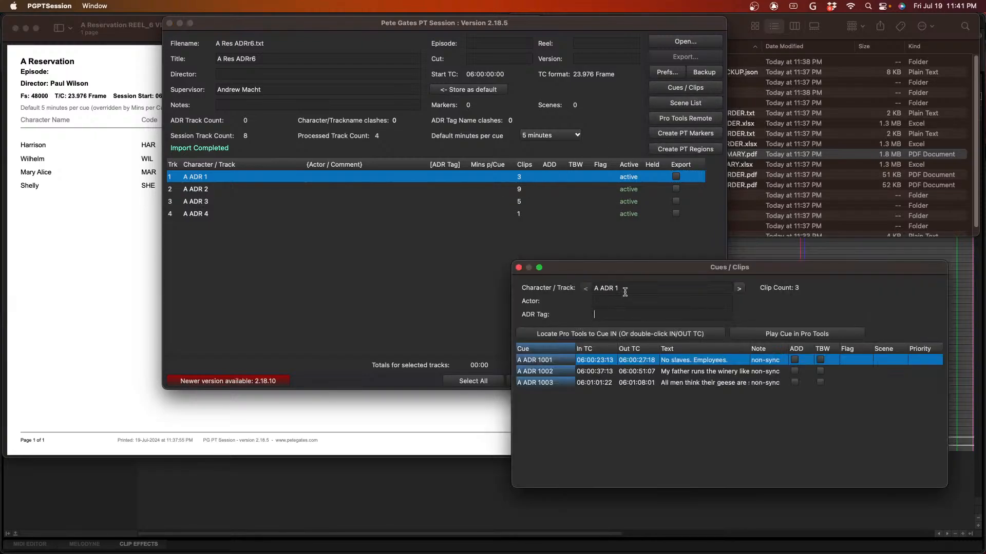
drag(624, 288, 564, 291)
text(Harrison)
key(Tab)
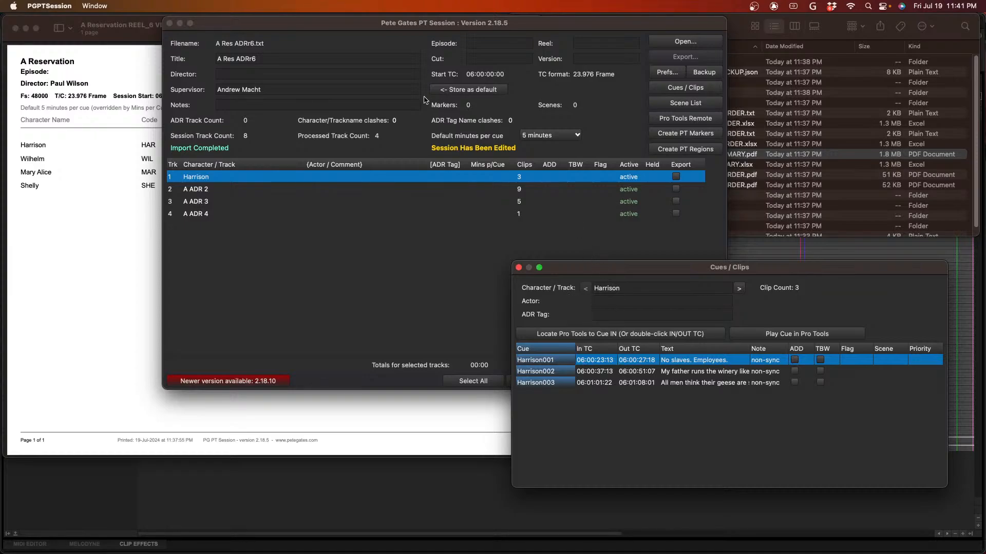
drag(359, 23, 521, 25)
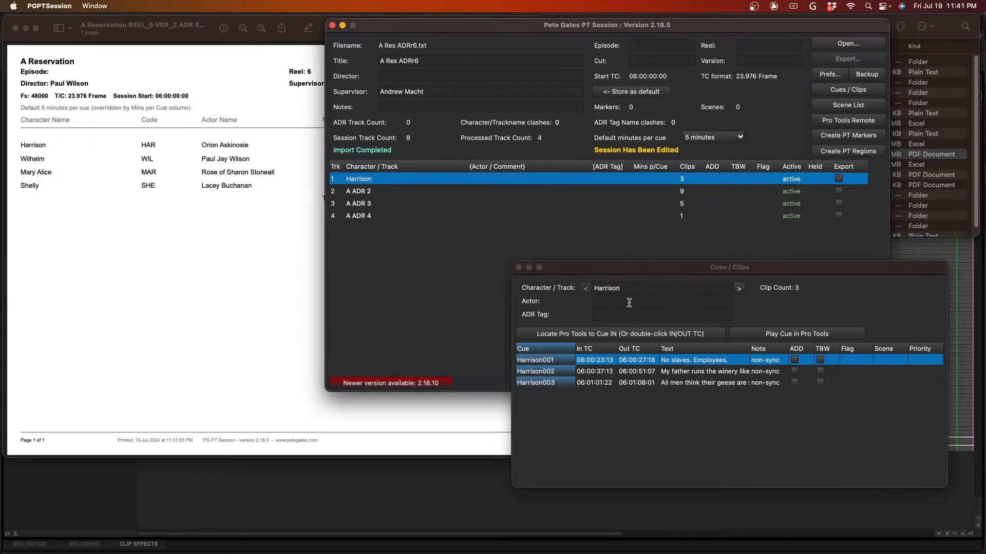
- Enter Harrison's actor name by copying it from the summary PDF, and set the ADR tag to HAR
click(631, 304)
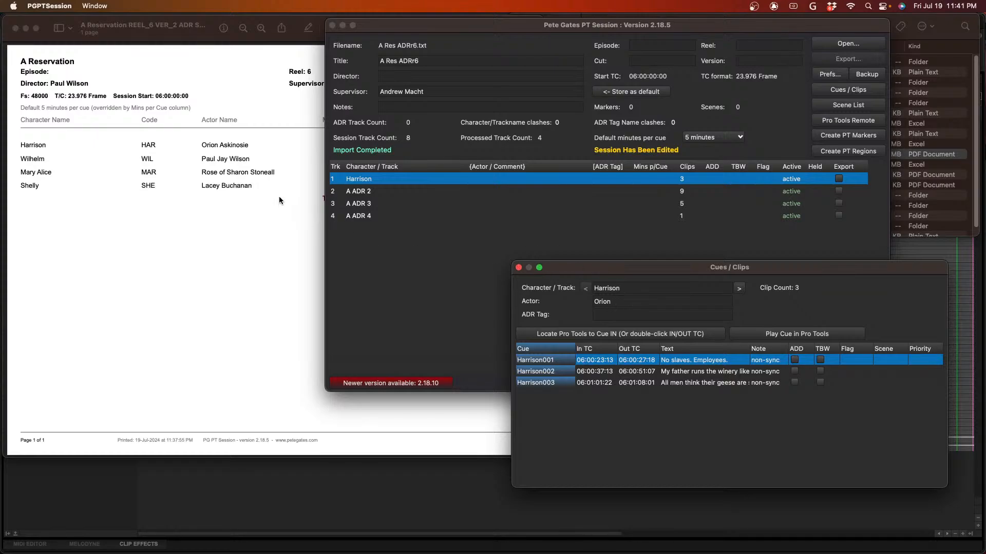
click(267, 151)
drag(254, 144, 198, 144)
key(super+c)
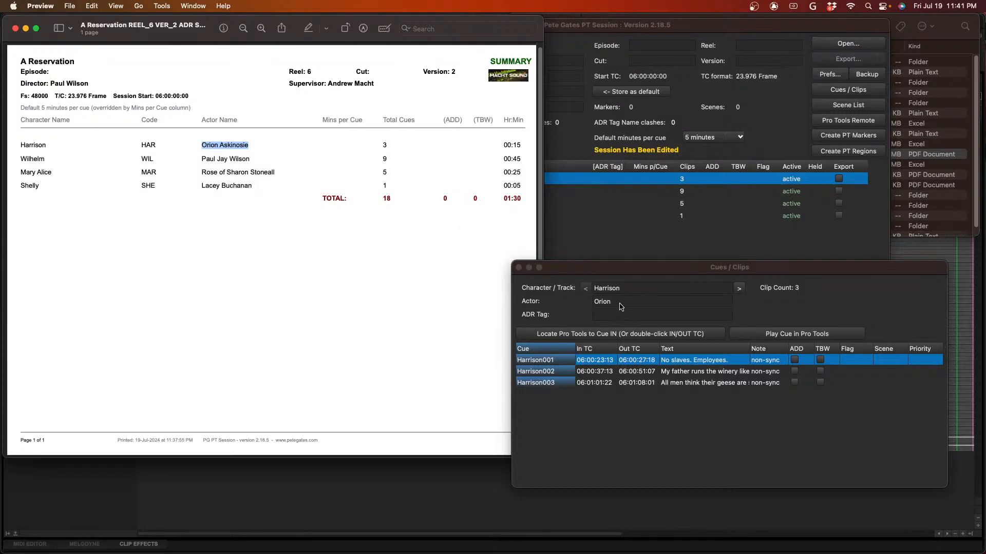
click(619, 303)
key(super+a)
key(super+v)
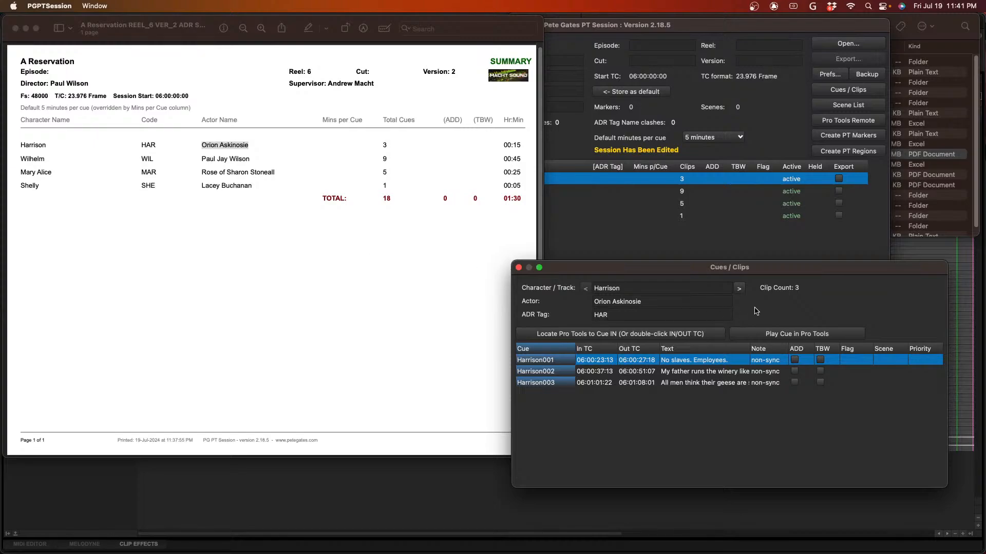
- Go to the A ADR 2 track and rename its character to Wilhelm, copied from the summary PDF
click(739, 288)
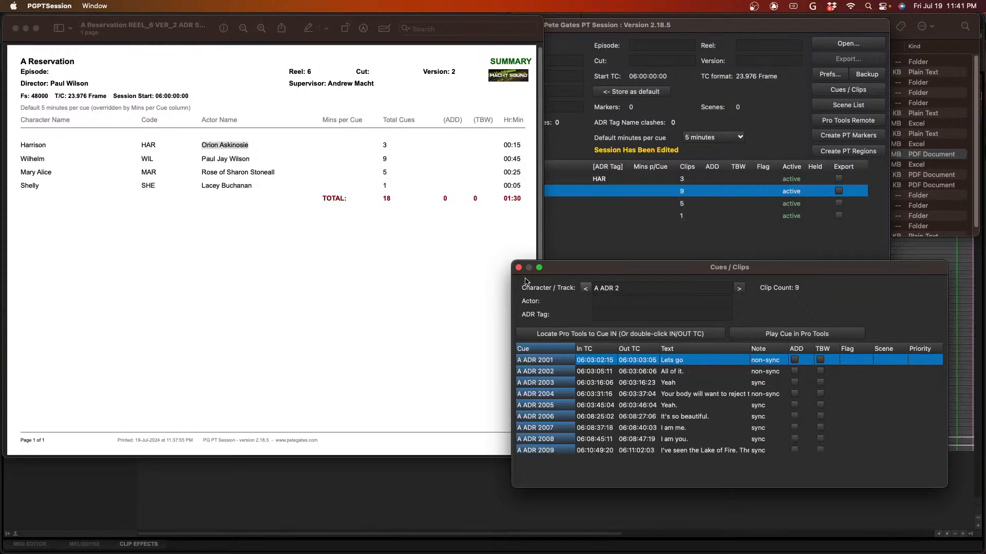
click(42, 159)
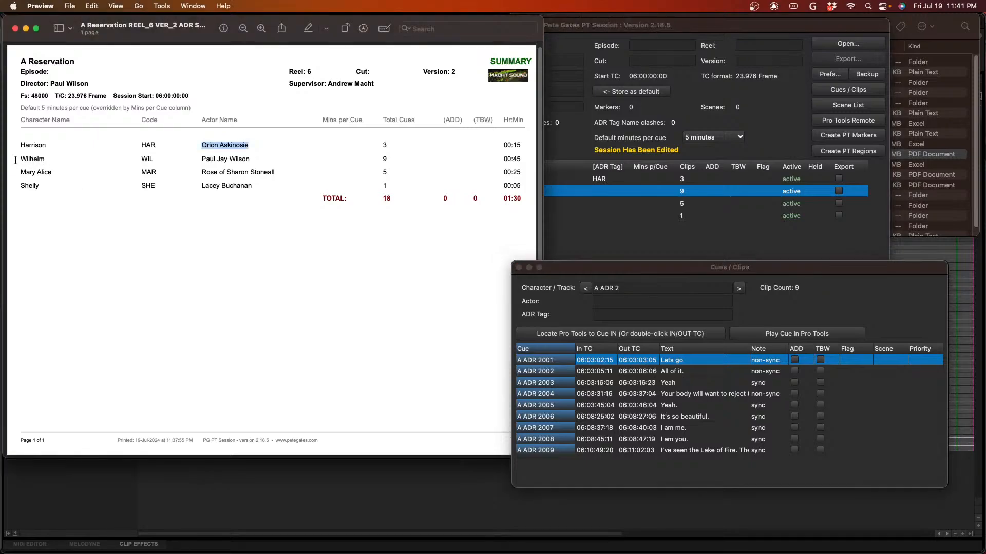
drag(44, 159, 19, 159)
key(super+c)
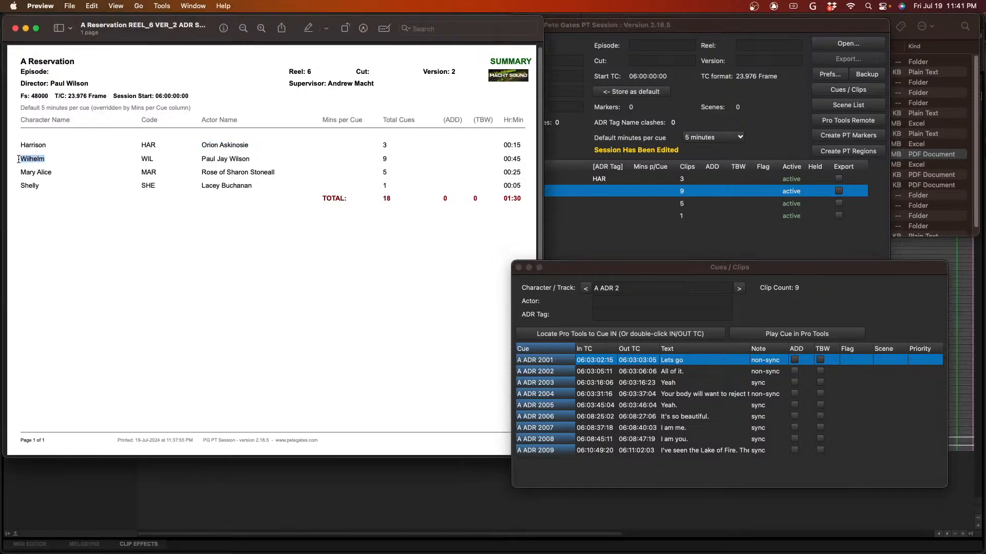
click(643, 293)
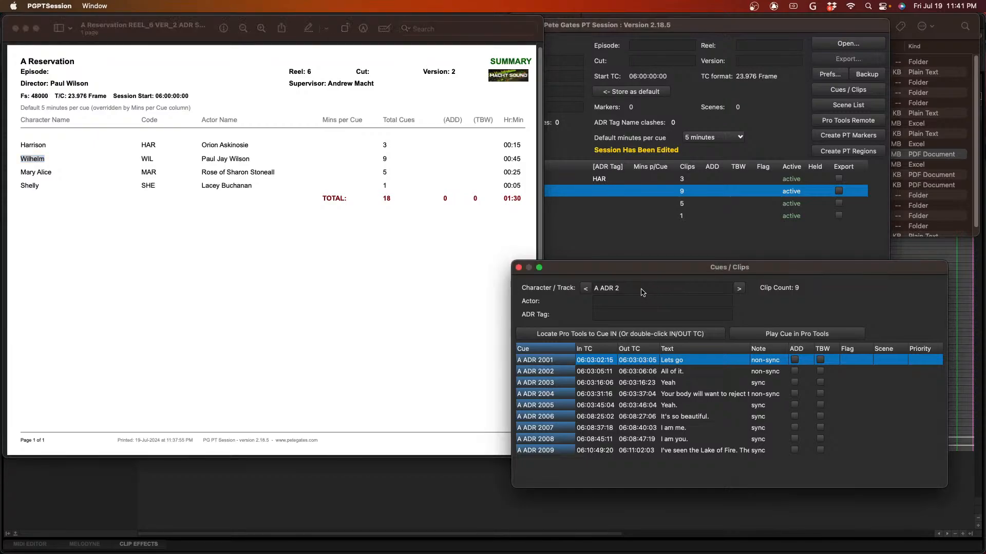
drag(633, 288, 558, 289)
key(super+v)
click(599, 300)
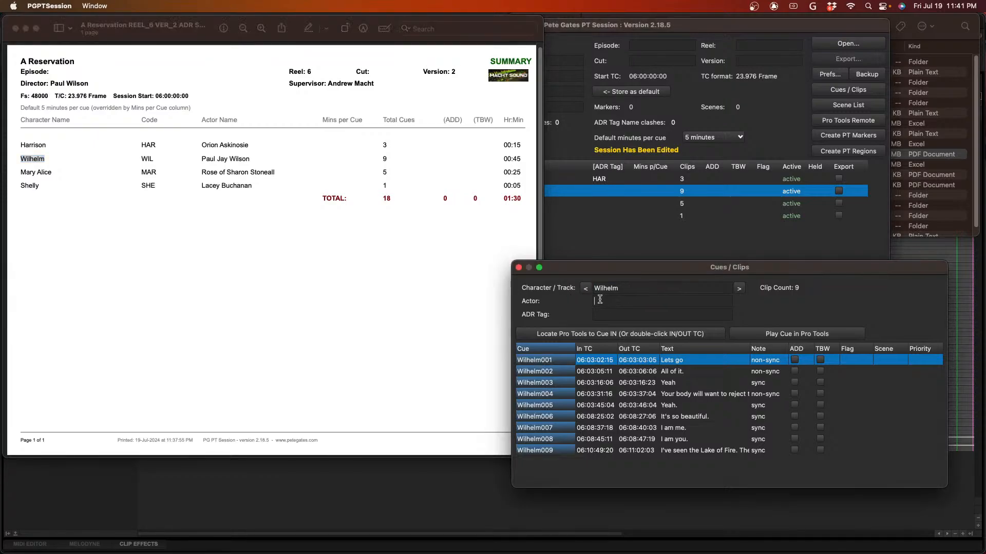
- Copy Wilhelm's actor name from the summary PDF into the actor entry and set the ADR tag to WIL
click(239, 160)
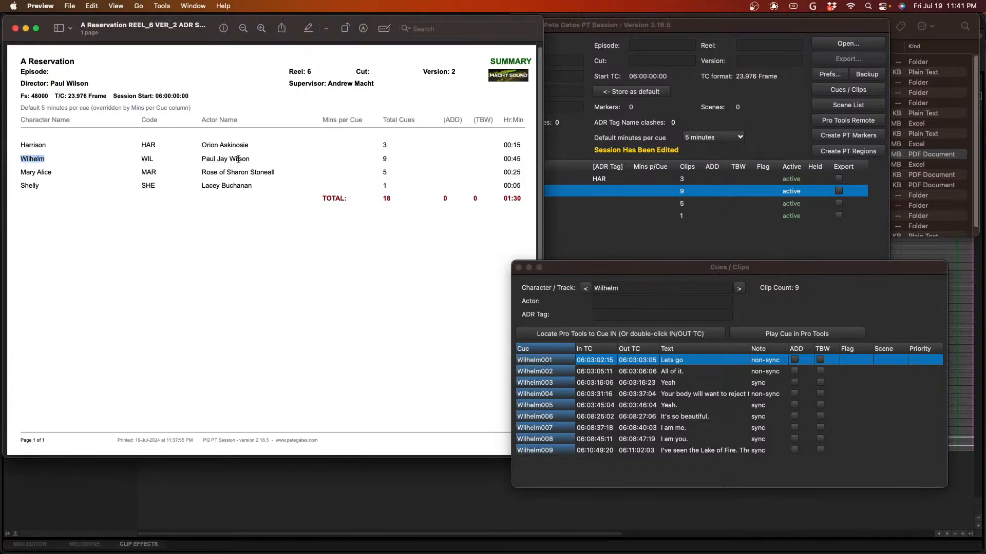
drag(254, 160, 200, 160)
key(super+c)
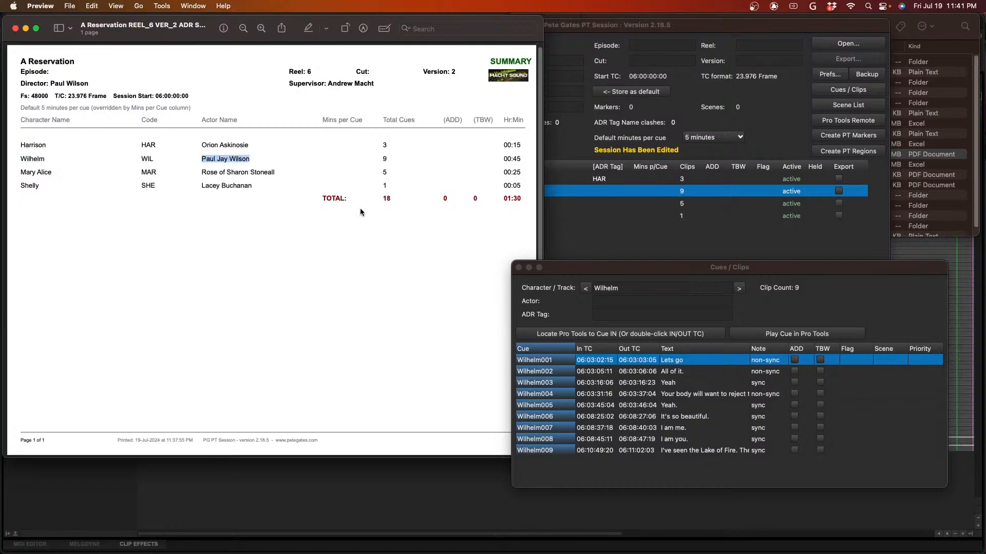
click(604, 302)
key(super+v)
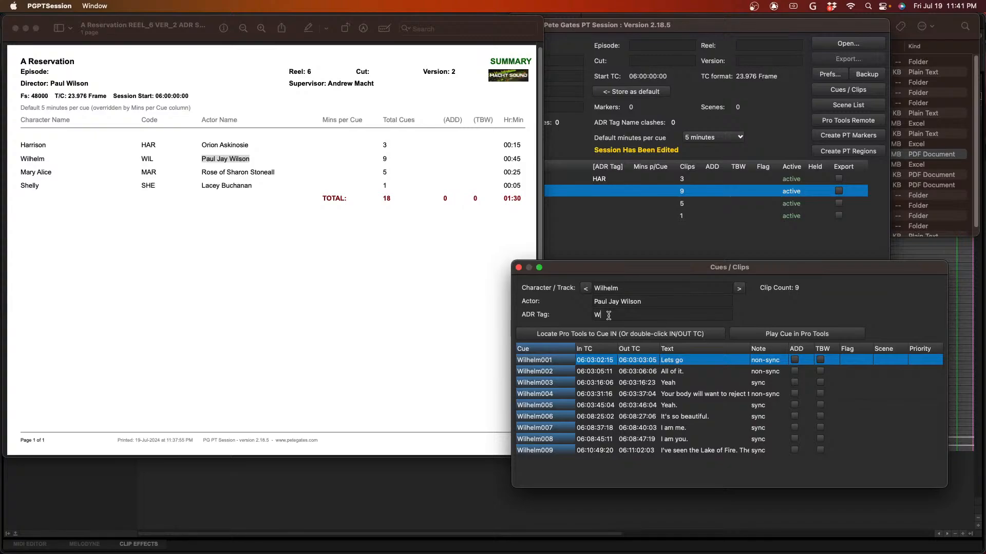
- Go to the A ADR 3 track and rename its character to Mary Alice, copied from the summary PDF
click(739, 289)
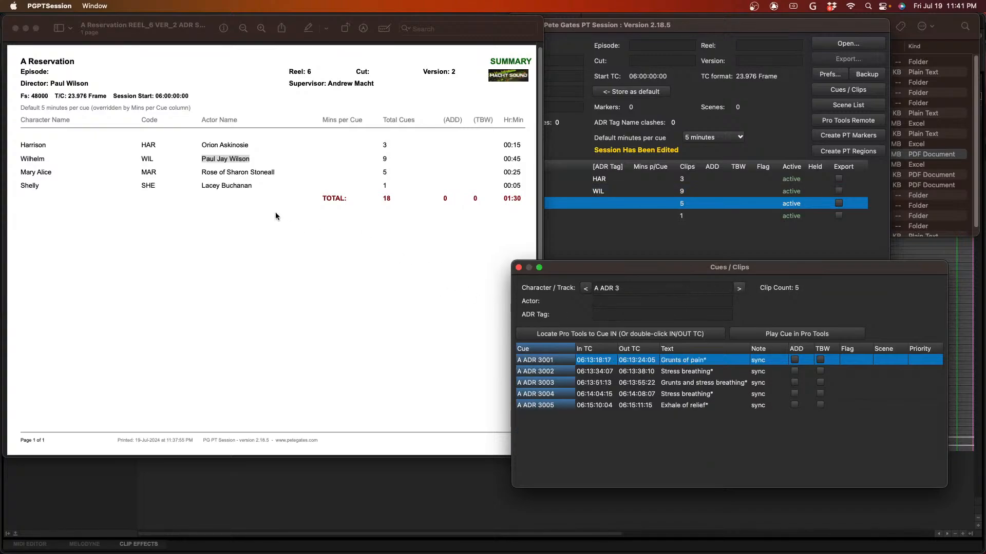
click(87, 186)
drag(53, 173, 13, 175)
key(super+c)
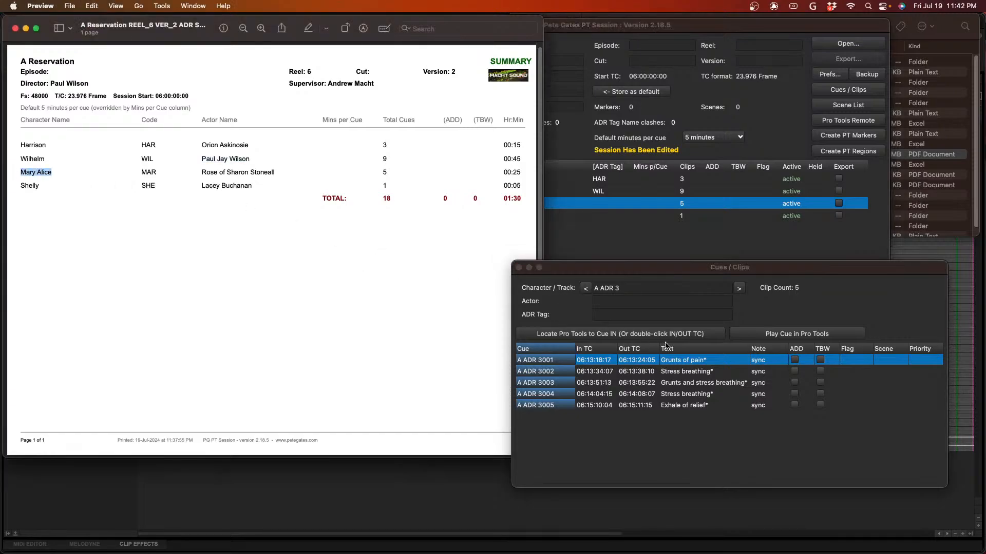
click(623, 288)
key(super+a)
key(super+v)
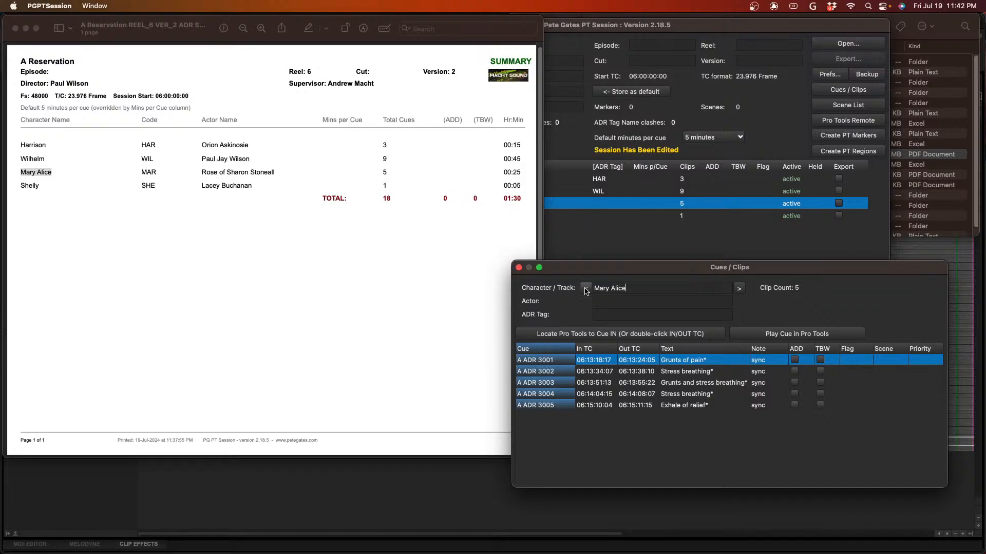
key(Tab)
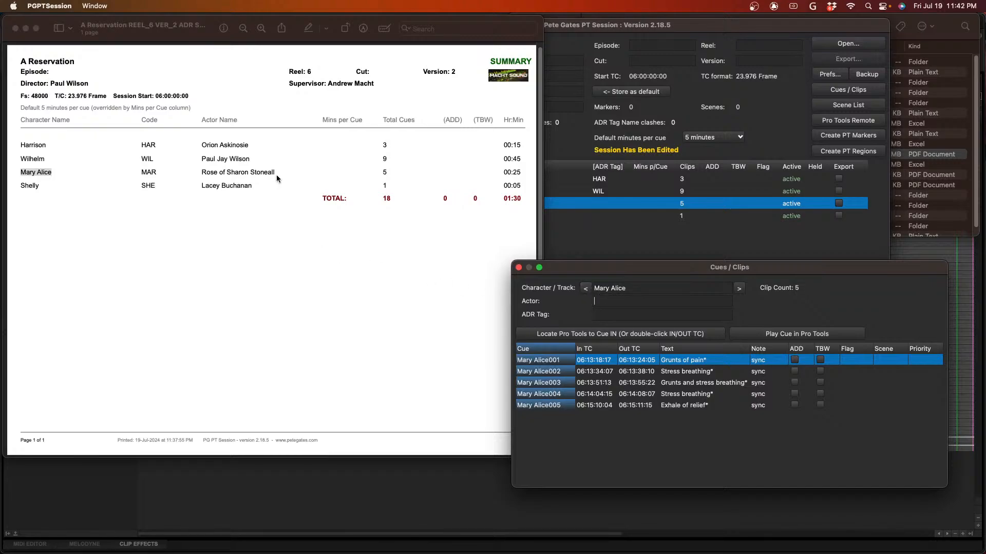
- Copy Mary Alice's actor name from the summary PDF into the actor entry and set the ADR tag to MAR
click(276, 176)
drag(278, 173, 197, 173)
key(super+c)
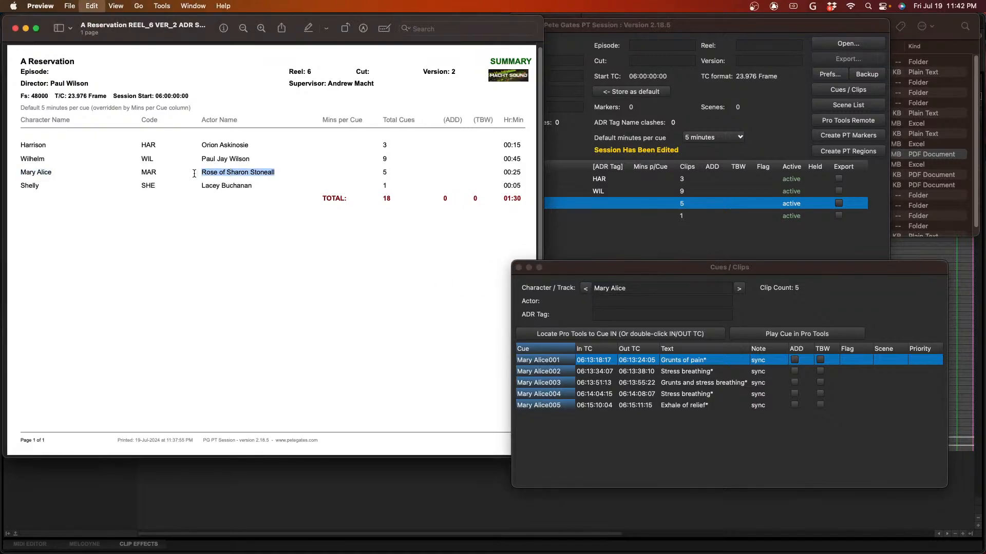
click(641, 302)
key(super+v)
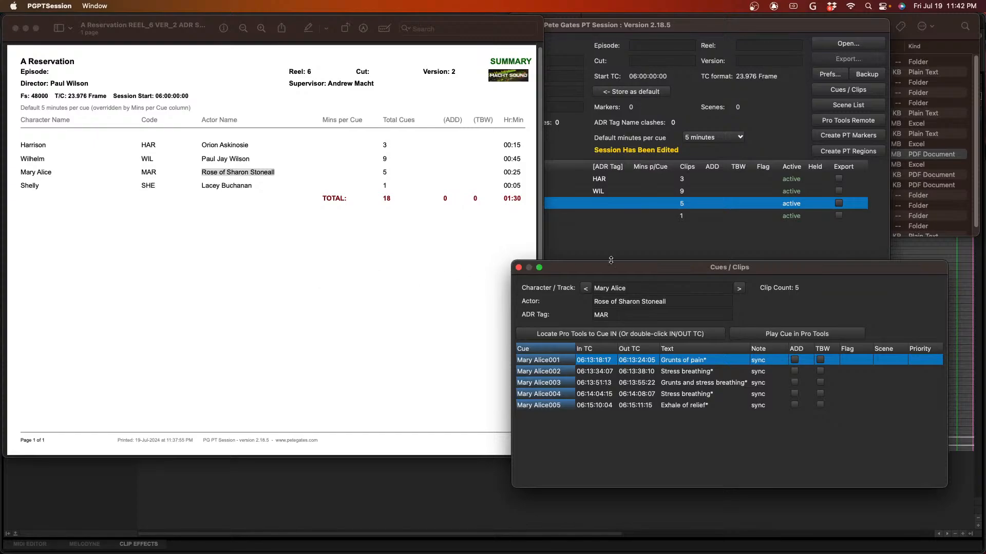
- Go to the A ADR 4 track and rename its character to Shelly, copied from the summary PDF
click(739, 289)
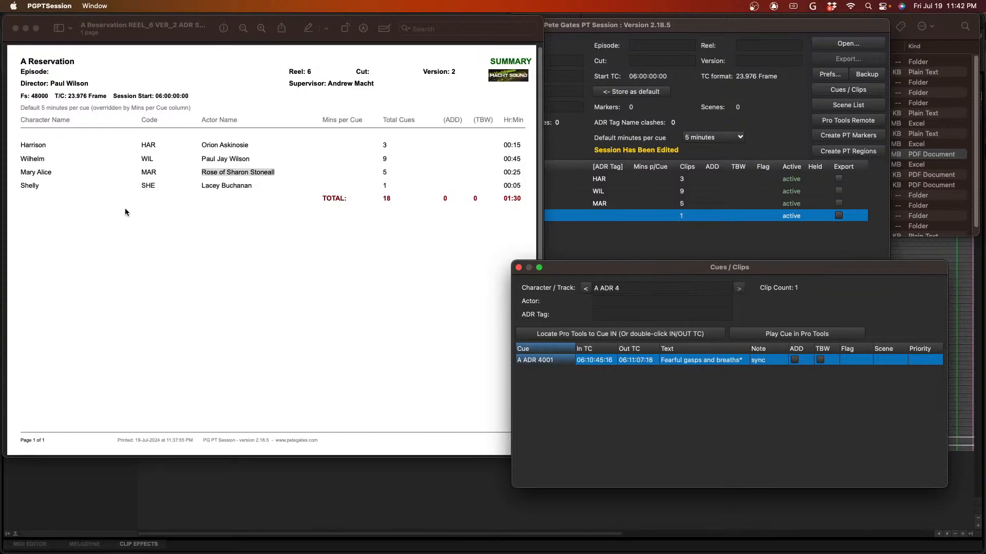
click(166, 197)
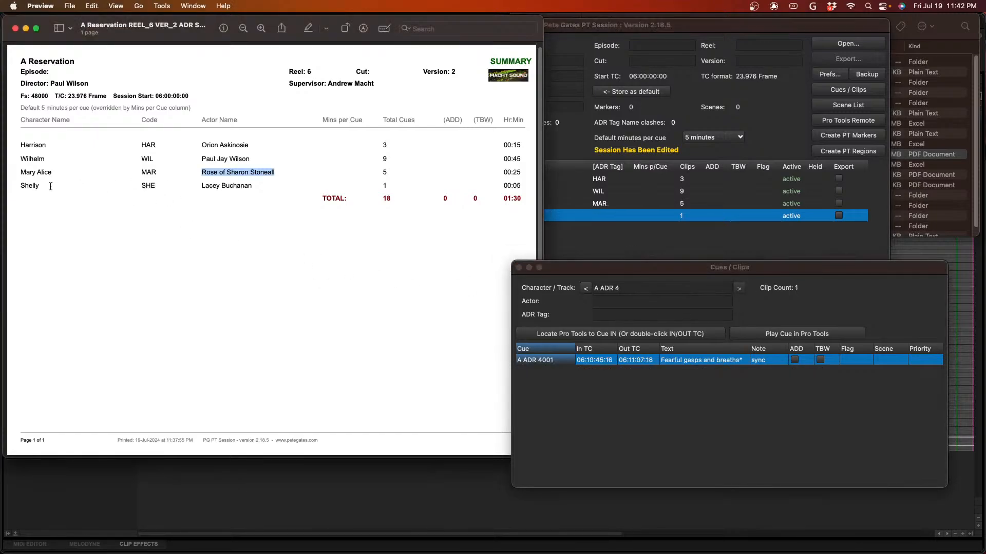
drag(51, 187, 13, 184)
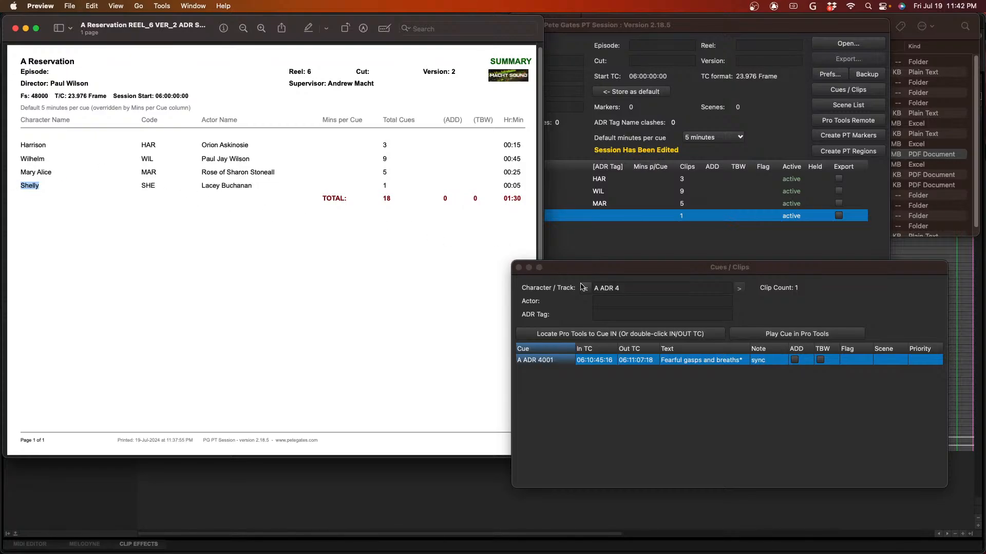
click(615, 290)
drag(630, 287, 556, 285)
key(super+v)
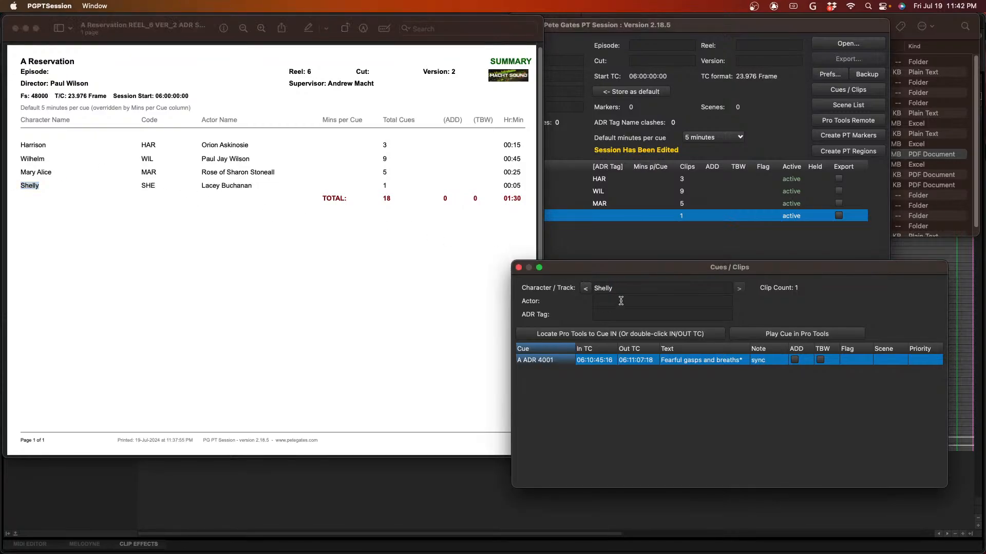
key(Tab)
- Copy Shelly's actor name from the summary PDF into the actor entry and set the ADR tag to SHE
click(258, 182)
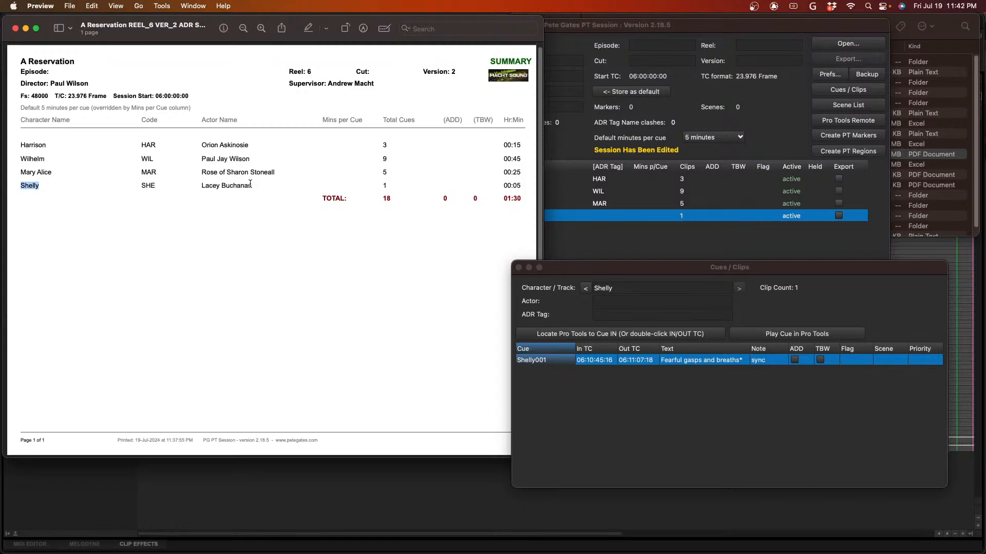
drag(259, 186, 198, 187)
key(super+c)
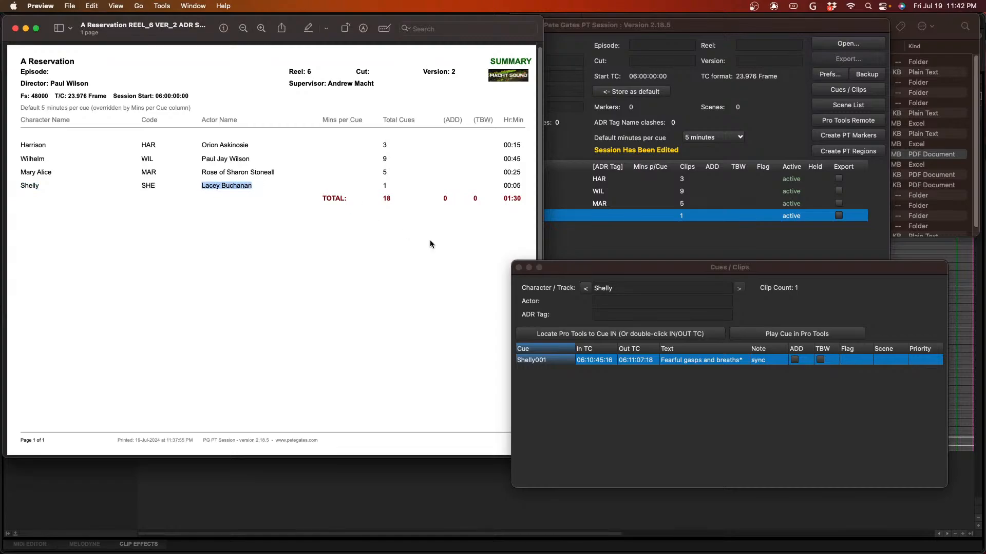
click(630, 308)
key(super+v)
click(621, 314)
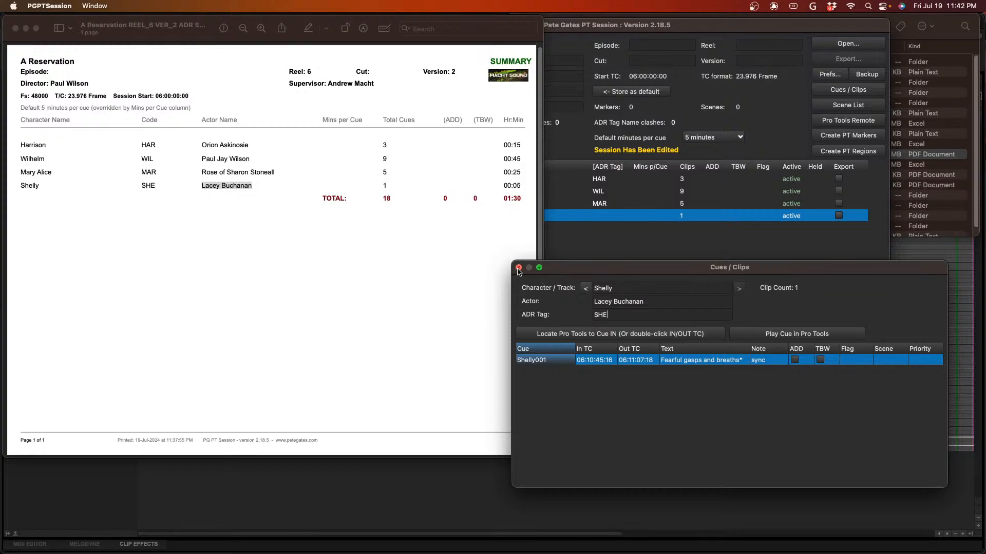
- Close the cue details and mark the Harrison, Wilhelm, Mary Alice and Shelly tracks for export
click(518, 268)
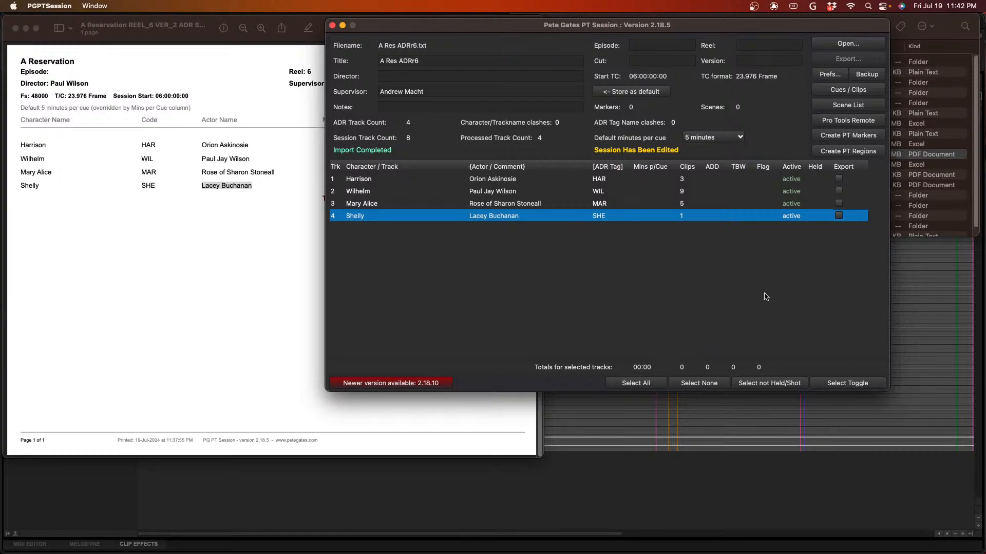
click(838, 178)
click(839, 191)
click(839, 203)
click(838, 216)
- Set the session title to A Reservation, fill in the director's name, and set the reel to 9 and the version to 2
drag(429, 61, 373, 60)
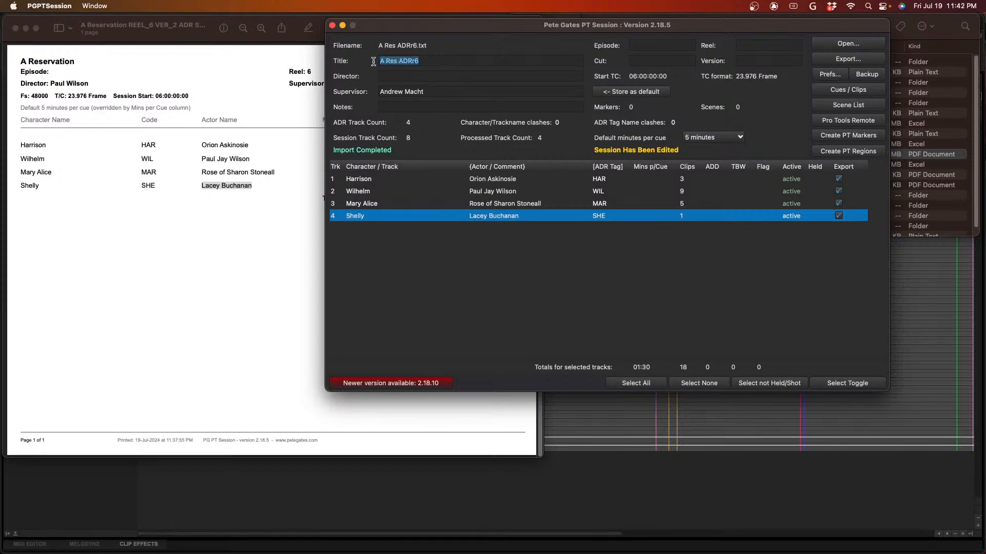
text(A R)
key(Tab)
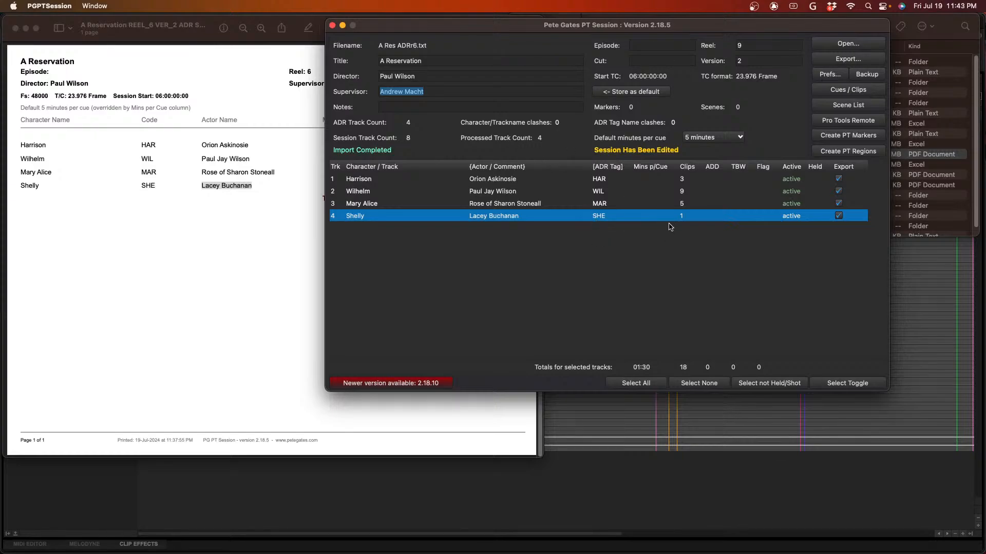
- Delete the old A Res ADRr6 folder from Bounced Files and export the session into Bounced Files
click(842, 60)
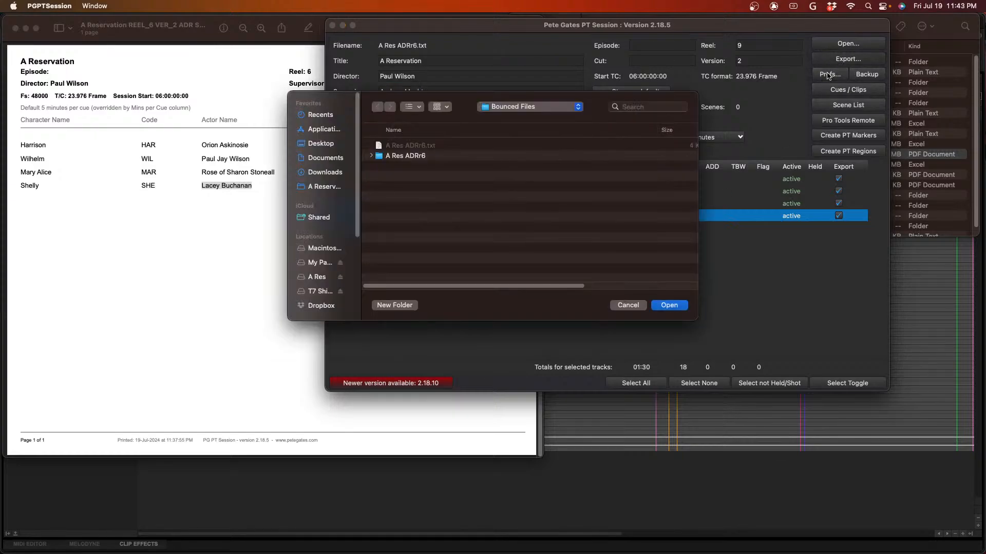
right_click(425, 157)
click(499, 172)
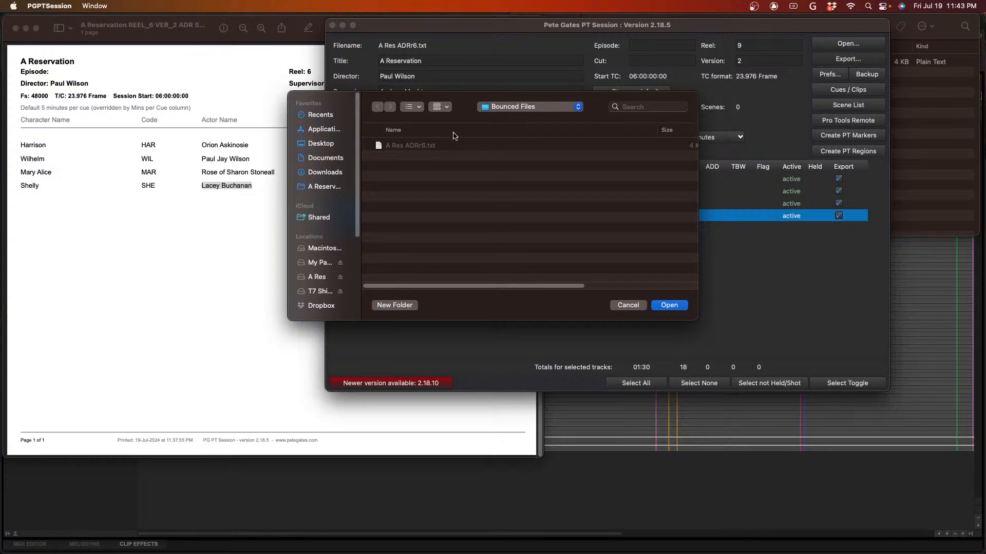
click(669, 305)
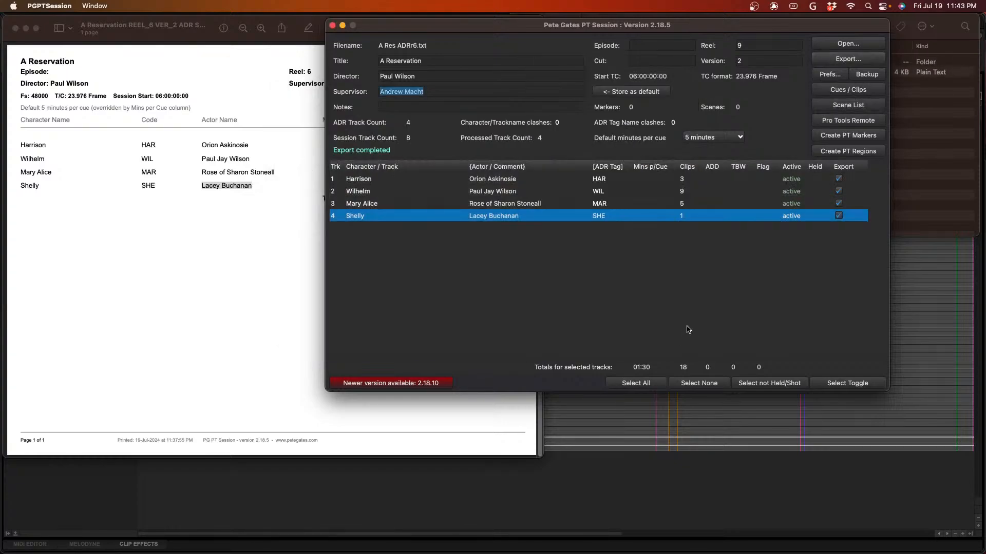
- Switch to Finder and open the MASTER SUMMARY TBW ADD FLAG folder inside the exported A Res ADRr6 folder
key(super+Tab)
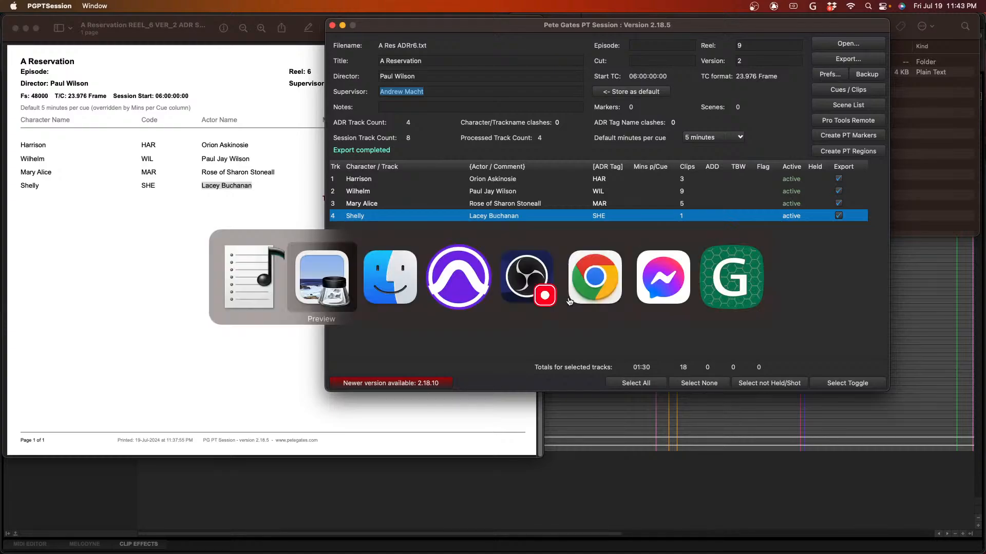
key(super+Tab)
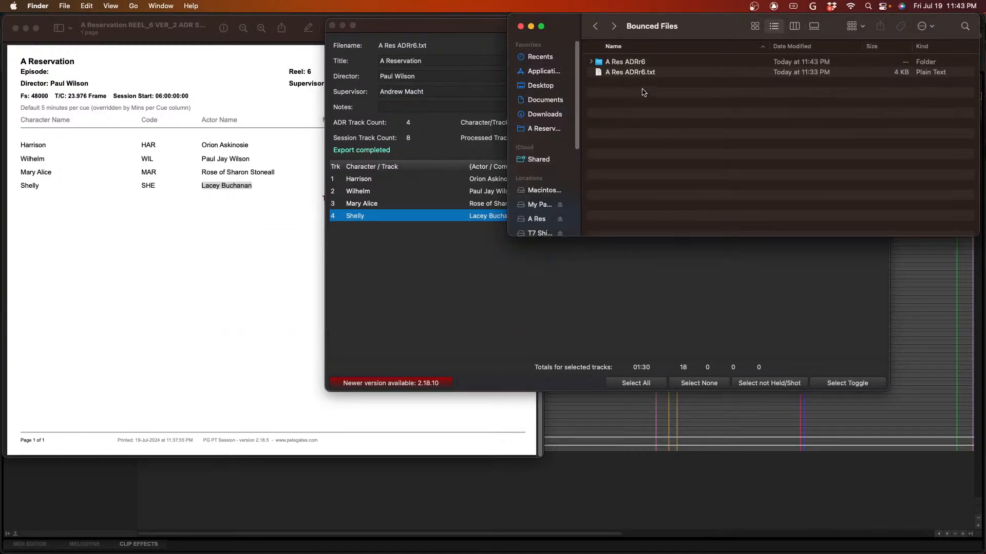
double_click(646, 61)
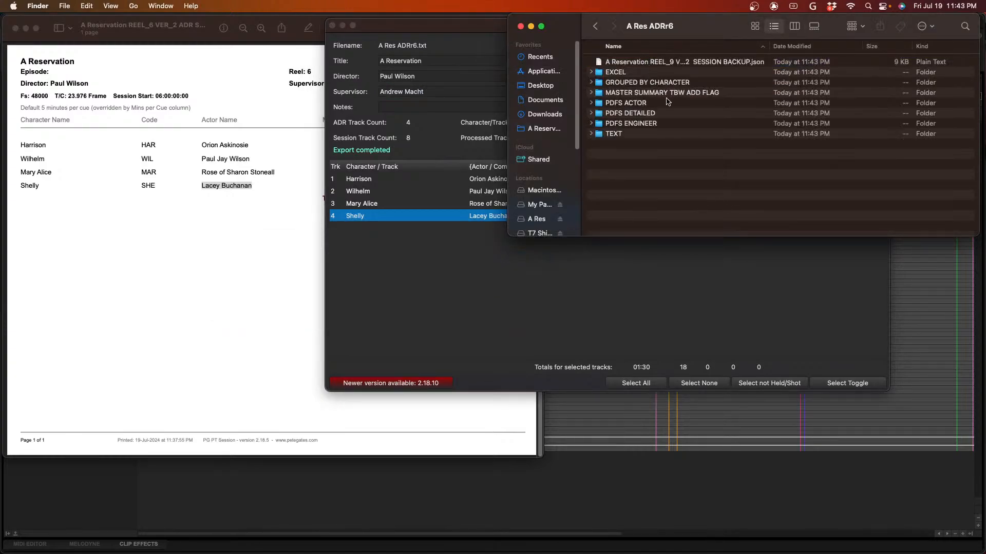
double_click(669, 94)
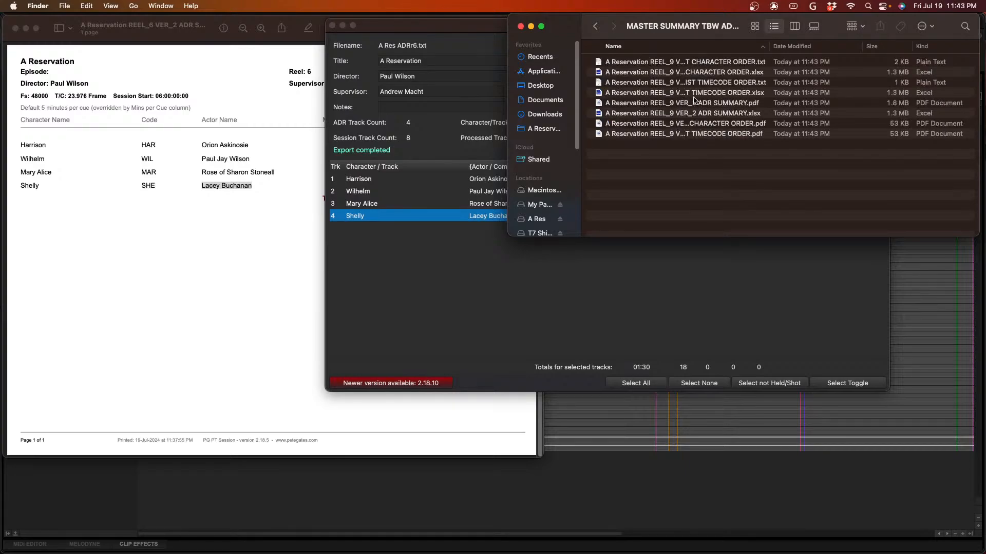
- Preview the master list character order PDF and check each character's page of cues, including the reason and note entries
click(691, 125)
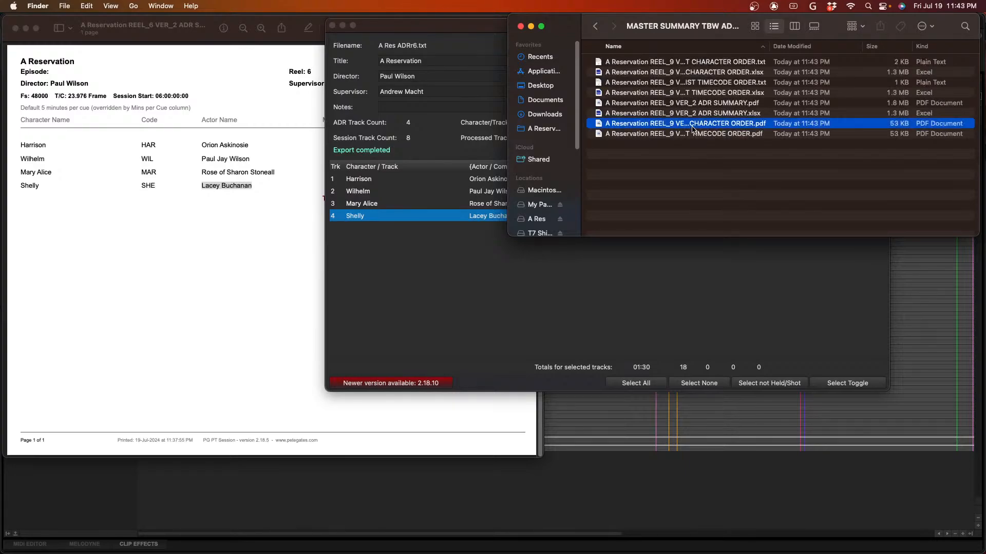
key(space)
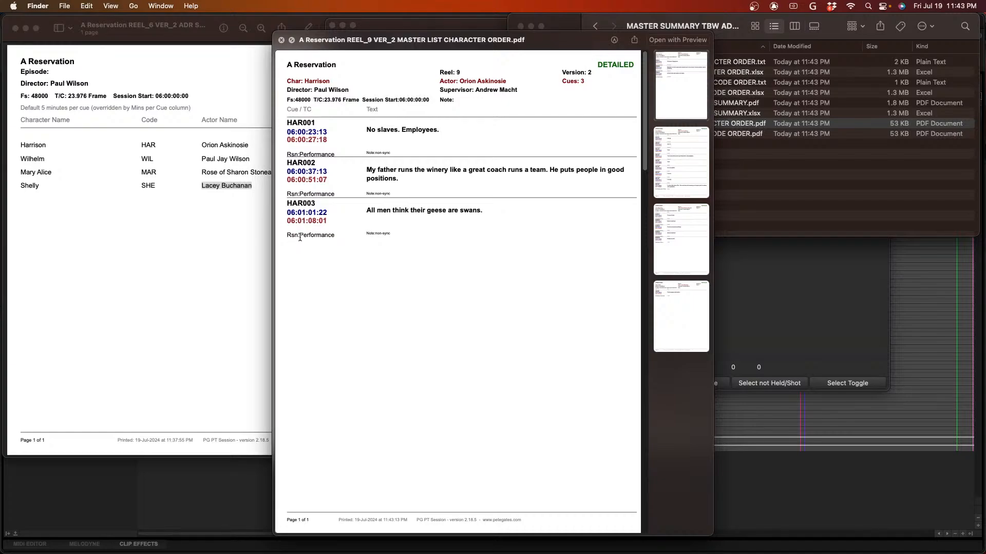
drag(287, 153, 395, 153)
click(693, 154)
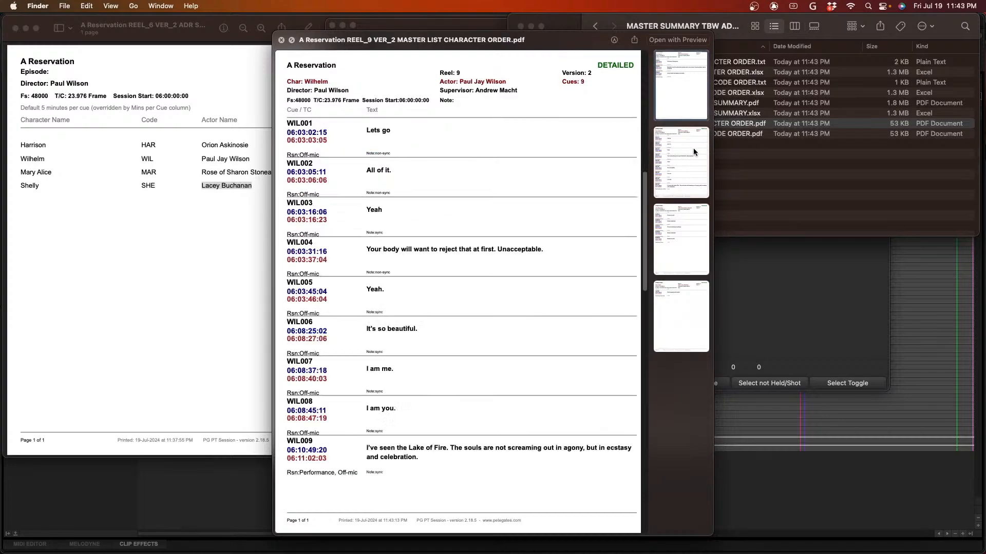
click(691, 238)
click(691, 308)
key(space)
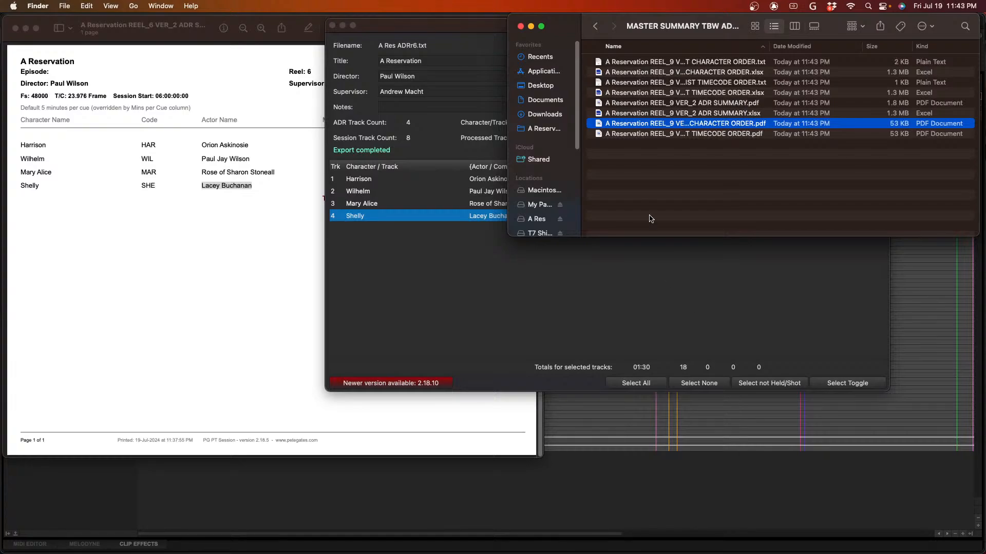
- Recheck the character order PDF, glance at the timecode order PDF, and preview the ADR summary PDF
click(698, 124)
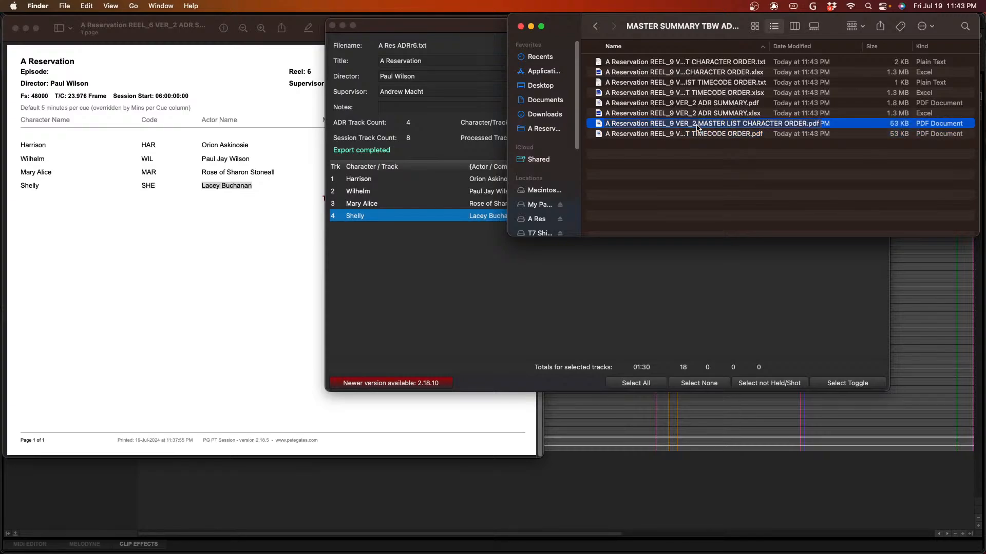
key(space)
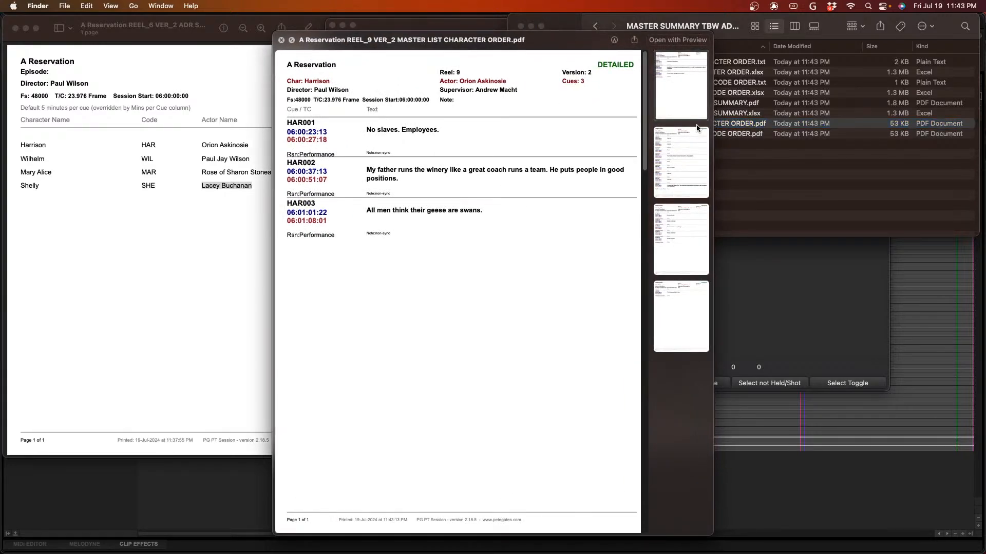
key(space)
key(Down)
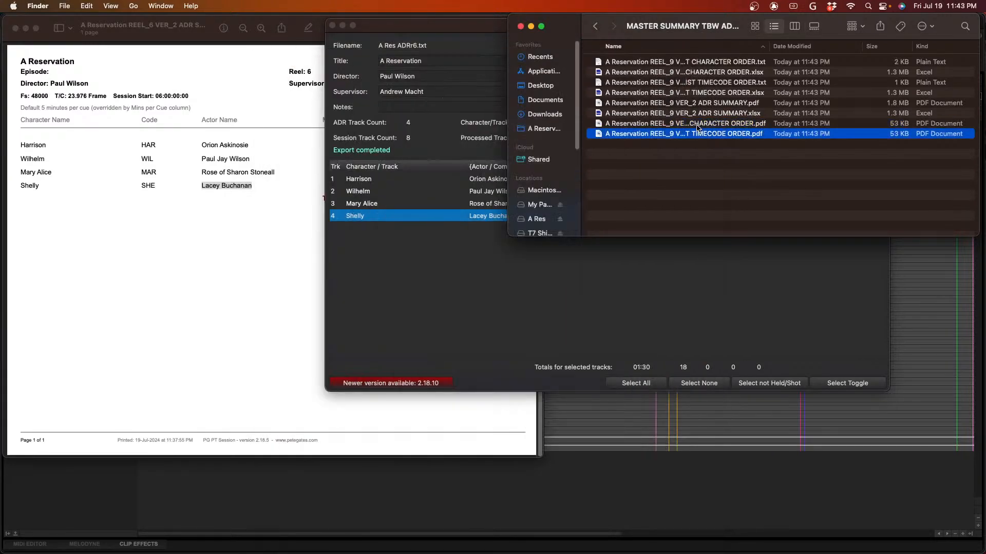
key(space)
key(space)
key(Up)
key(Up)
key(Up)
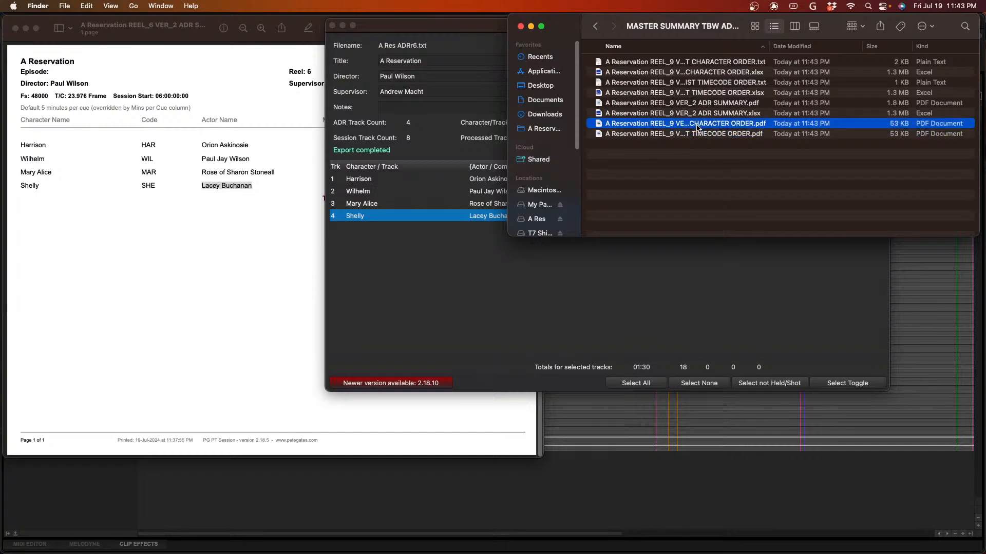
key(space)
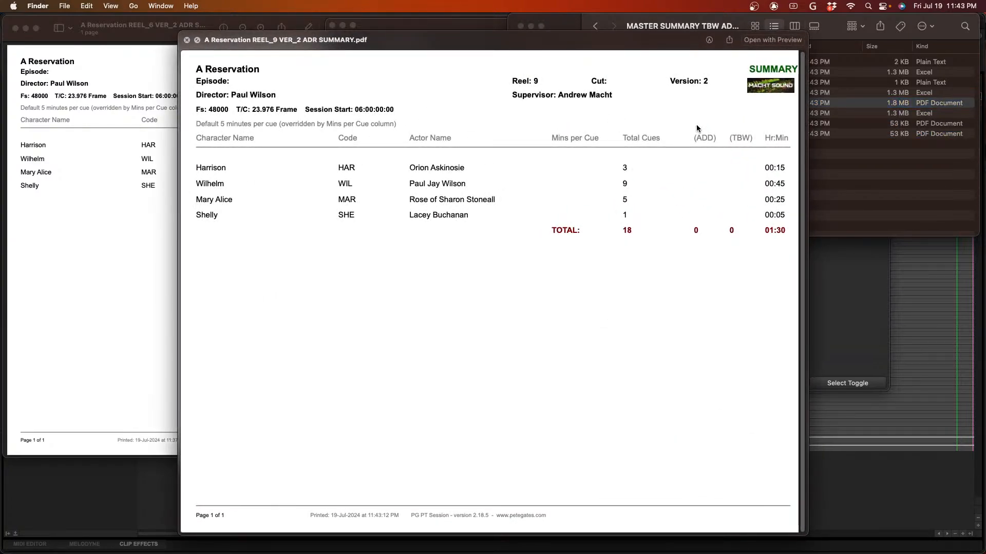
key(space)
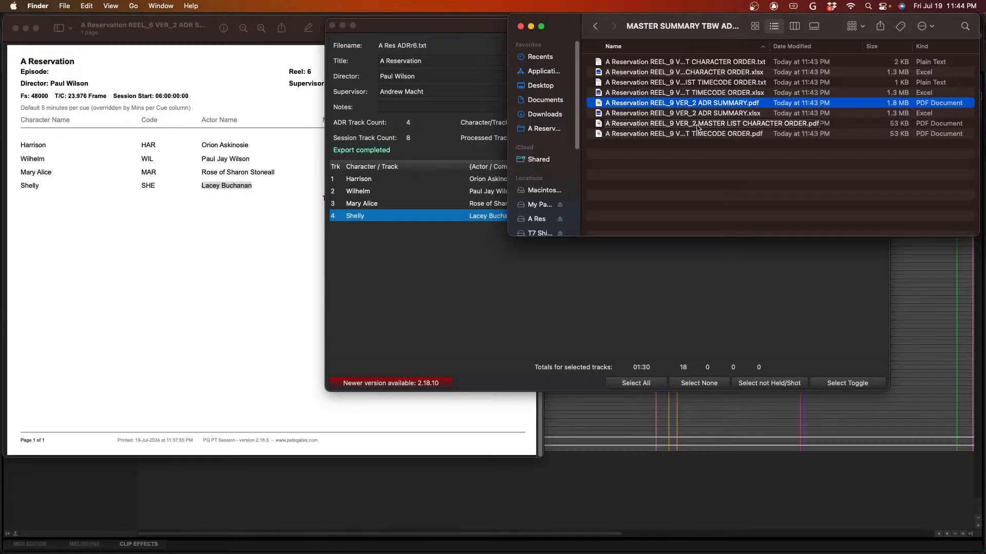
- Preview the ADR list character order spreadsheet and look through the remaining exported summary files
key(Up)
key(Up)
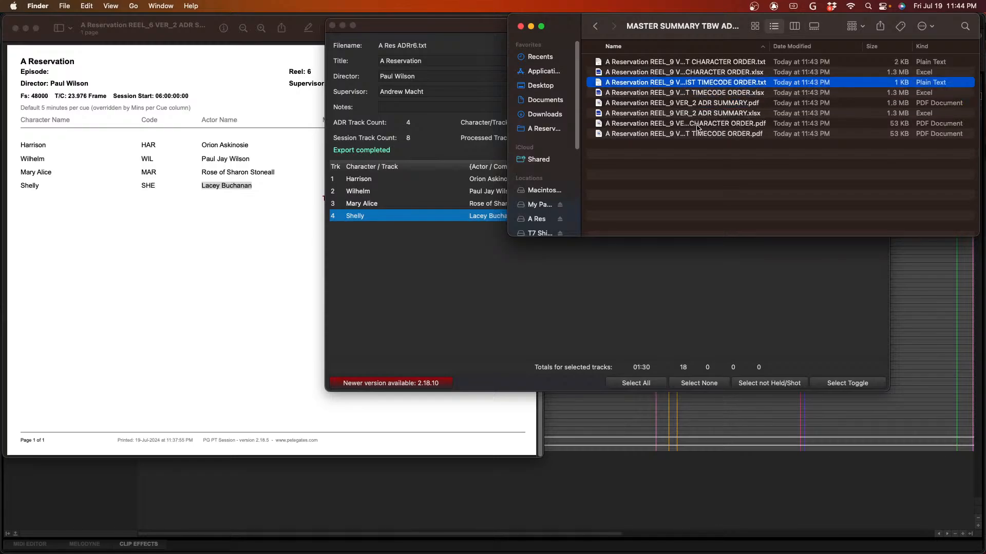
key(Up)
key(space)
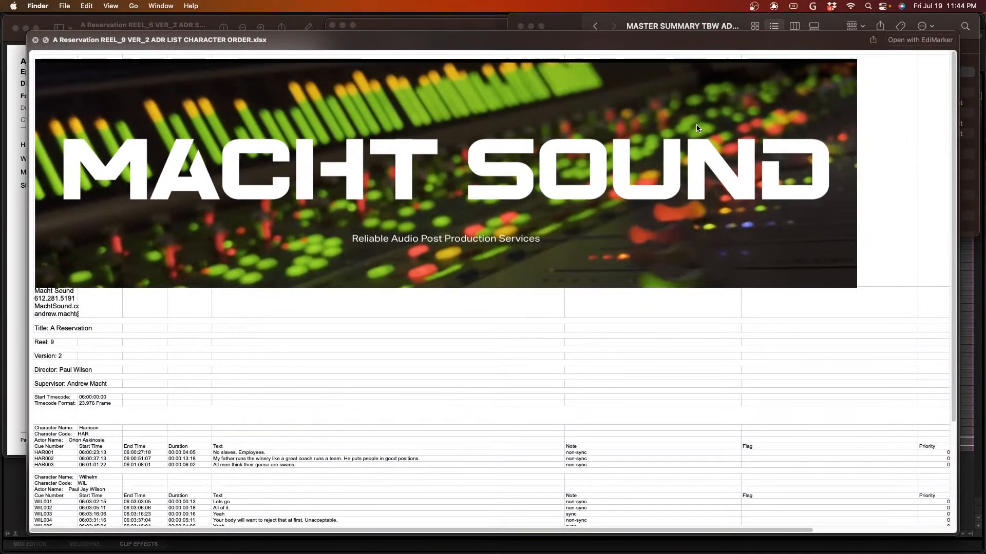
key(space)
key(Down)
key(Down)
key(Up)
key(Up)
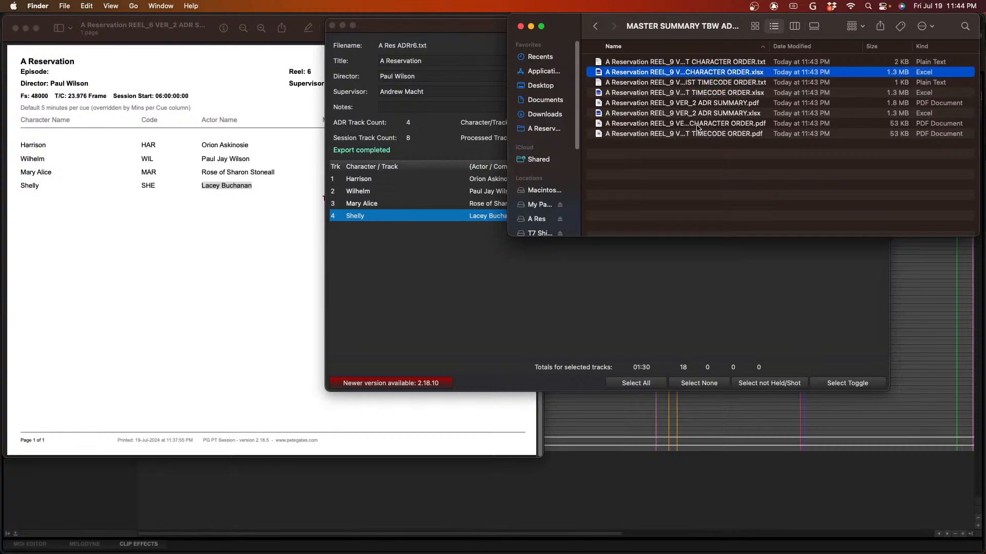
key(Up)
key(Down)
key(Down)
key(Down)
key(Down)
key(Down)
key(Down)
key(Down)
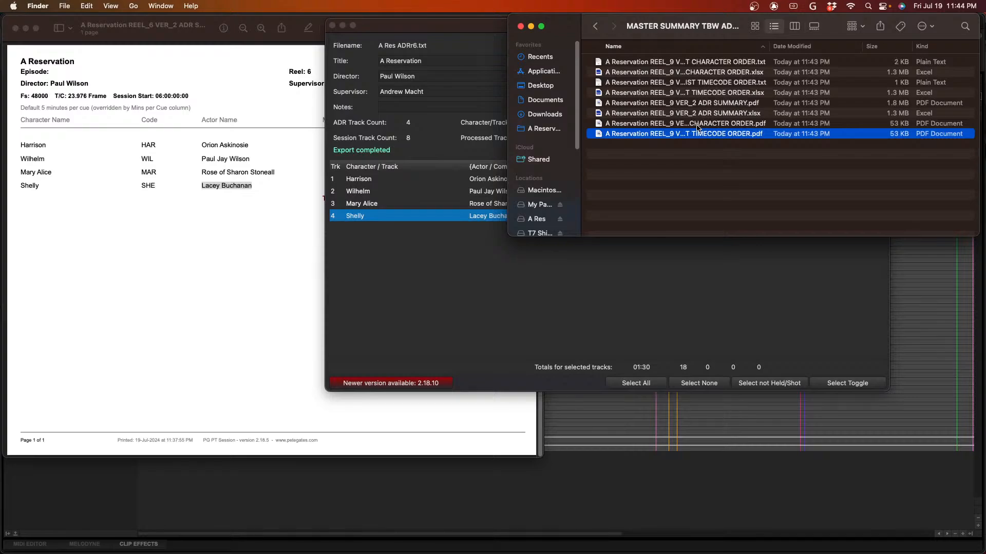
- Return to PGPTSession and review the export preferences, including the PDF size, script font size and script alignment choices
click(711, 276)
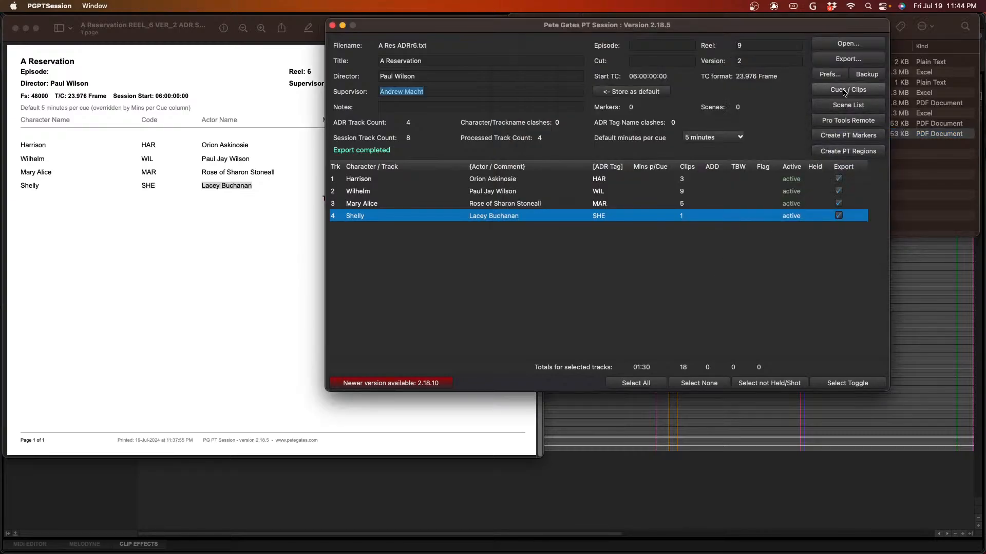
click(829, 75)
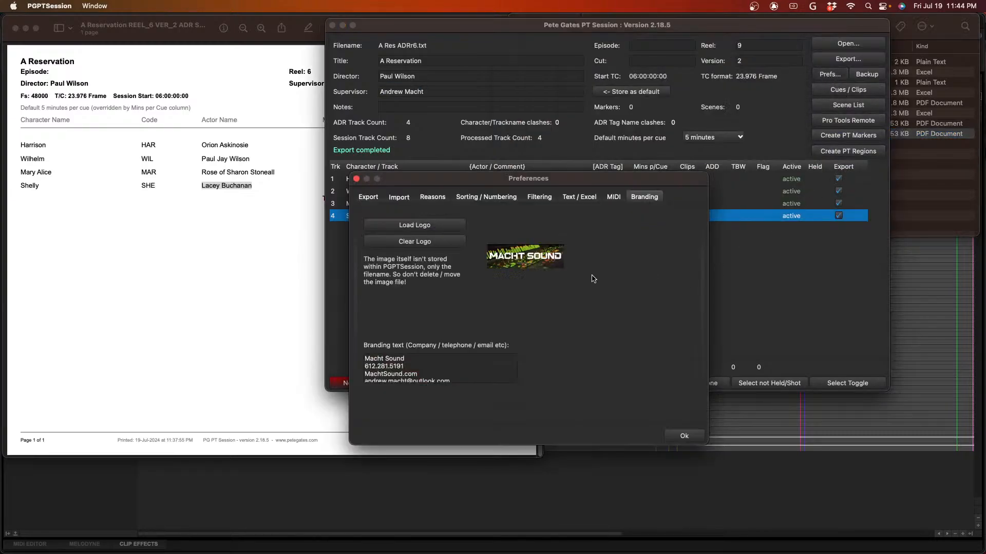
click(369, 199)
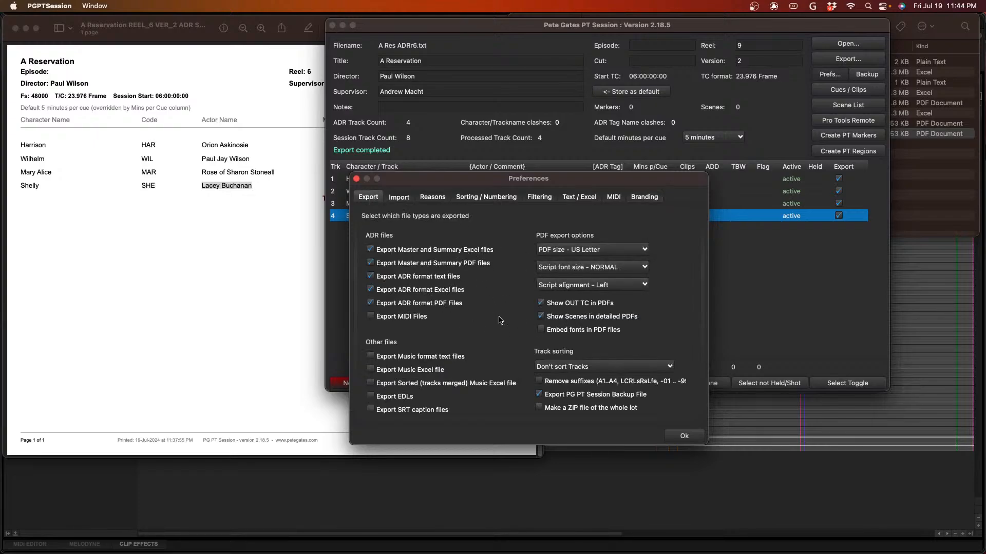
click(598, 251)
click(598, 251)
click(596, 268)
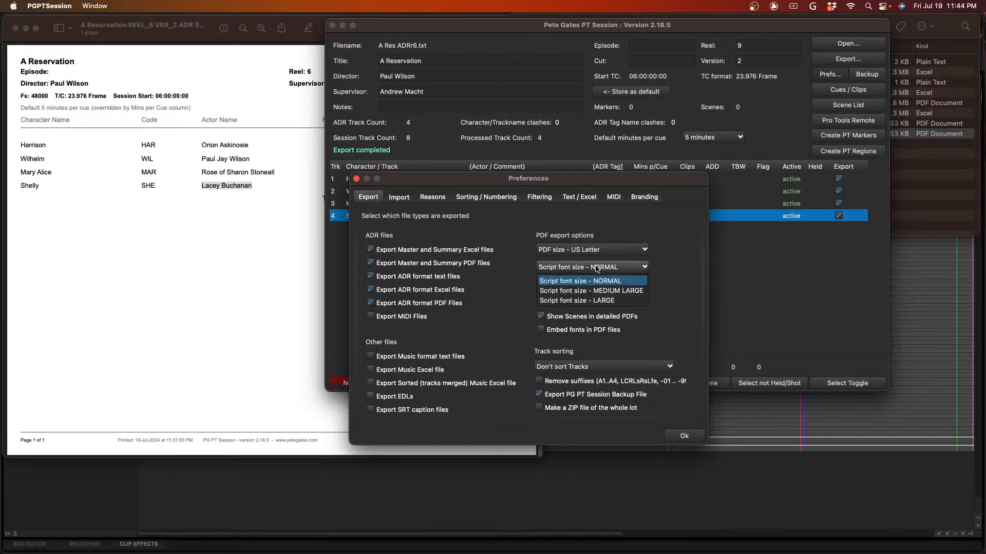
click(596, 268)
click(599, 284)
click(598, 285)
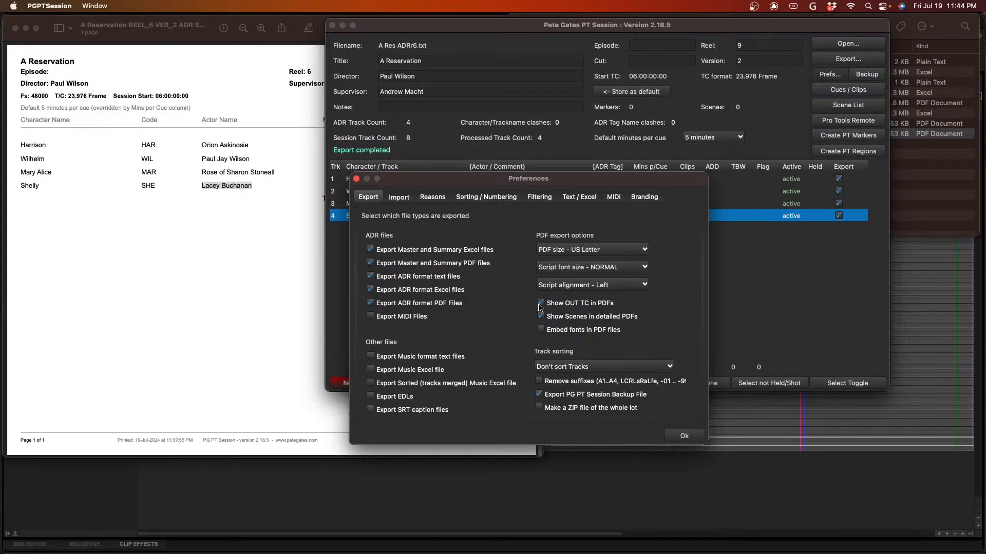
click(685, 437)
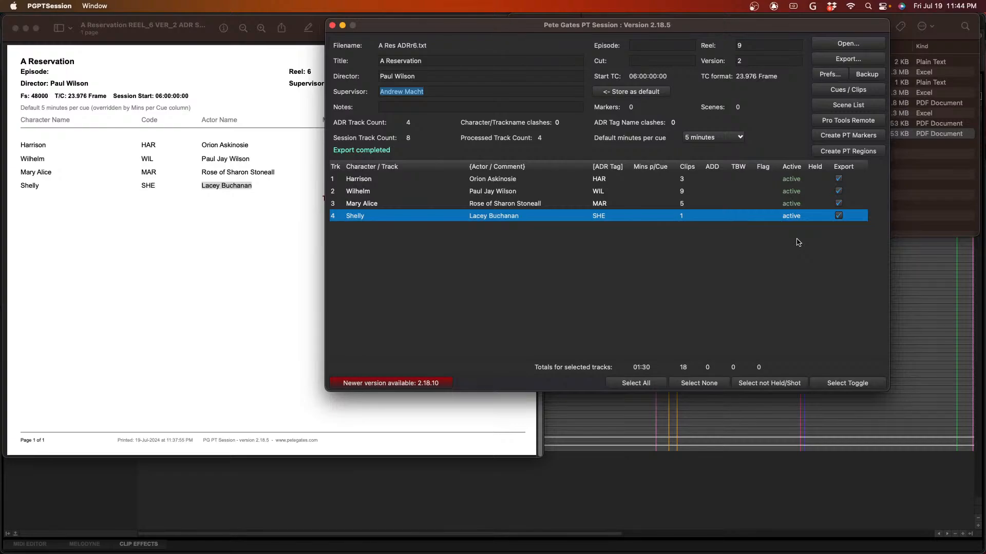
- Switch to Pro Tools
key(super+Tab)
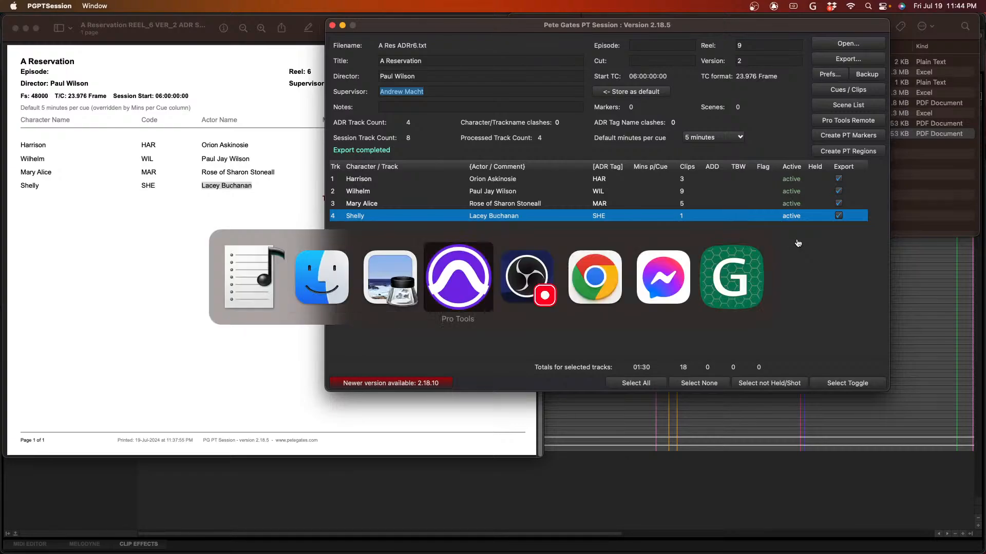